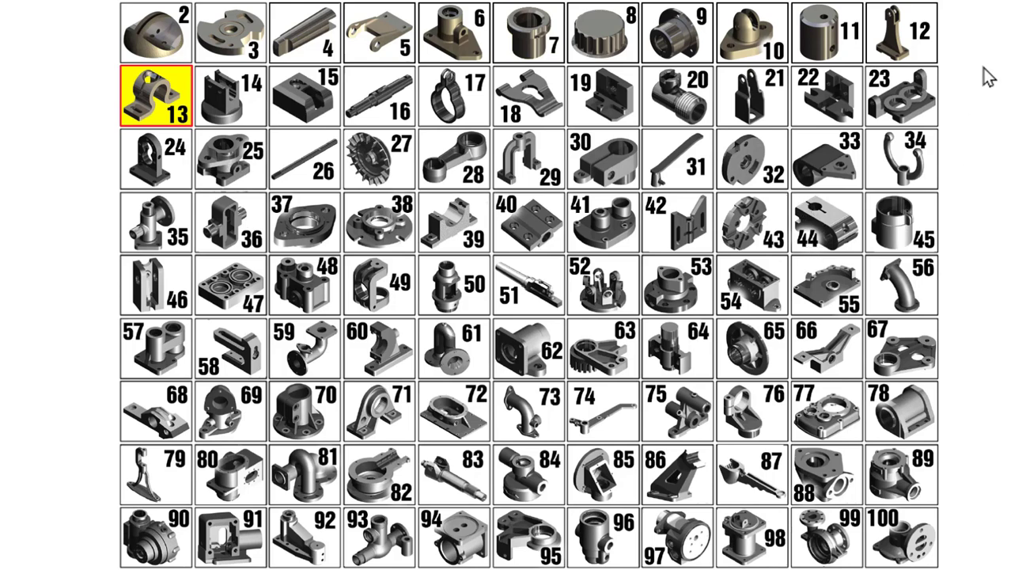
Switch to Autodesk Inventor and create a new metric part from the Standard (mm).ipt template
{"action": "mouse_move", "coordinate": [580, 568]}
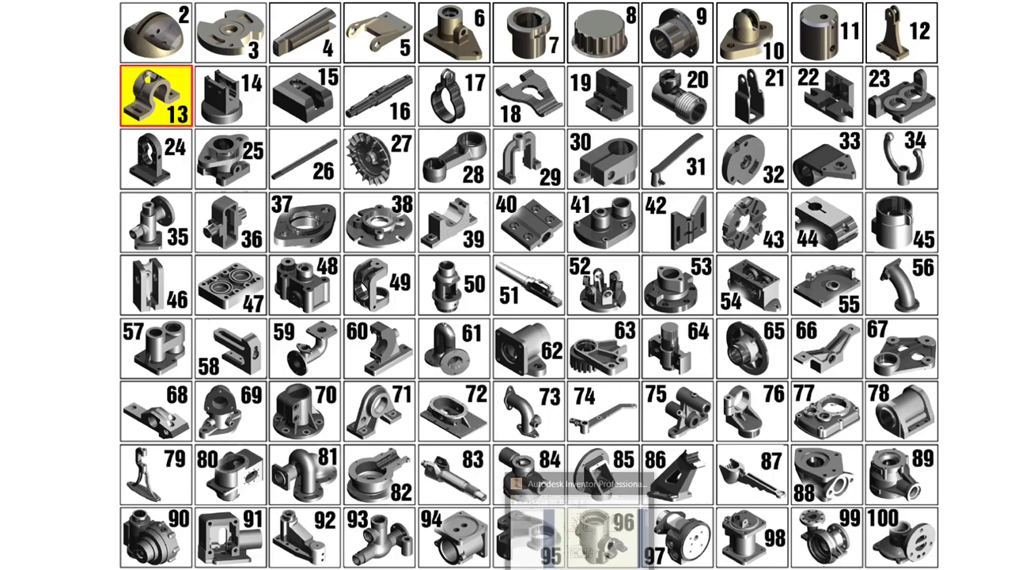
{"action": "left_click", "coordinate": [605, 508]}
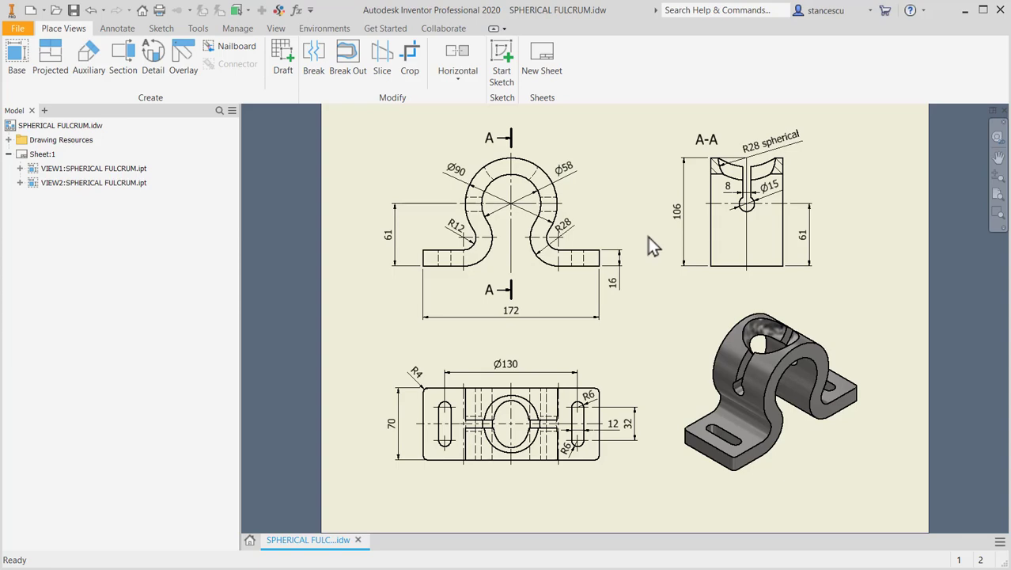
{"action": "left_click", "coordinate": [28, 11]}
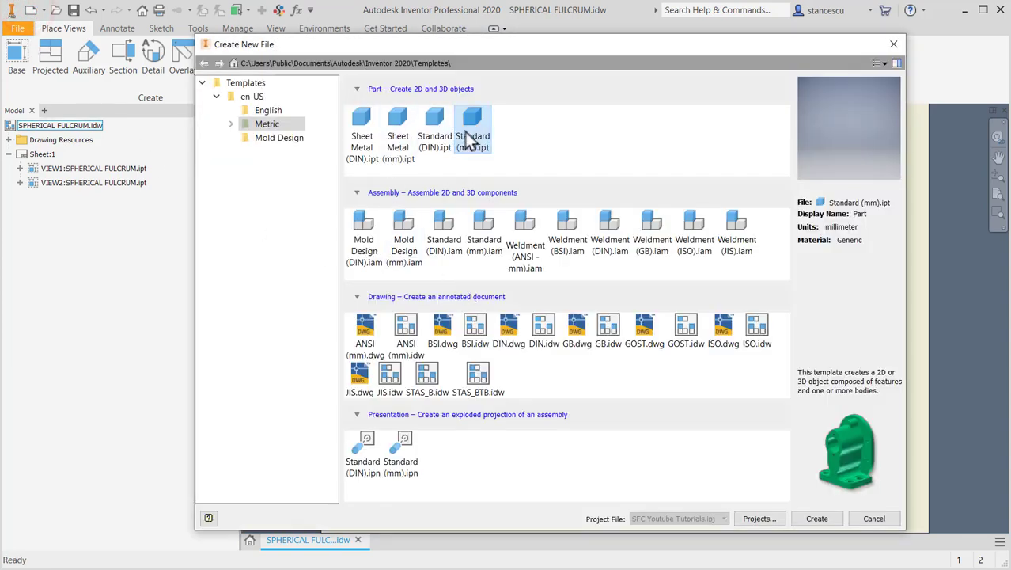
{"action": "double_click", "coordinate": [476, 126]}
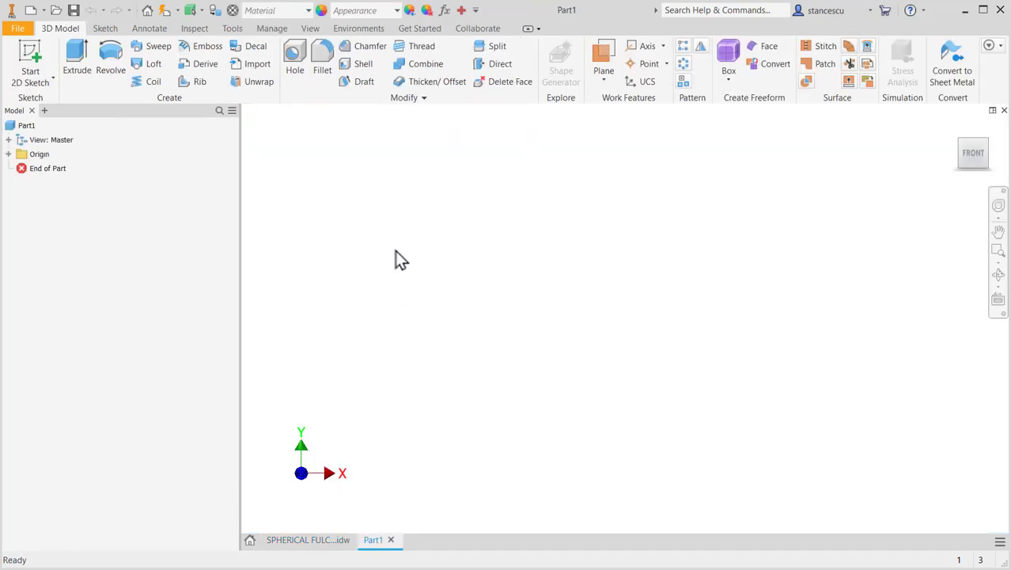
Start a 2D sketch on the XY plane
{"action": "left_click", "coordinate": [27, 60]}
{"action": "left_click", "coordinate": [555, 199]}
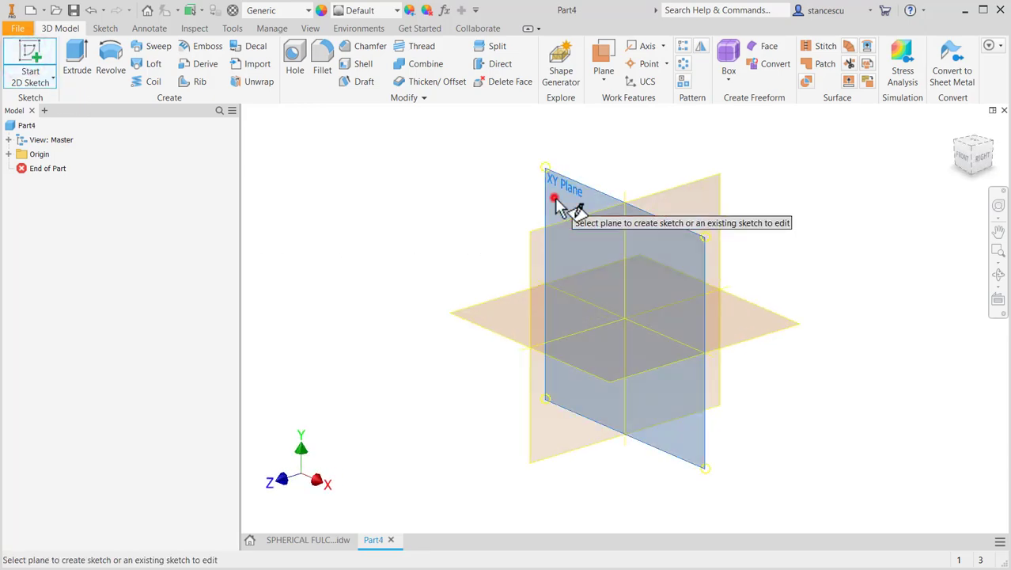
{"action": "mouse_move", "coordinate": [519, 261]}
{"action": "middle_mouse_down"}
{"action": "mouse_move", "coordinate": [559, 366]}
{"action": "mouse_move", "coordinate": [554, 388]}
{"action": "mouse_move", "coordinate": [547, 228]}
{"action": "middle_mouse_up"}
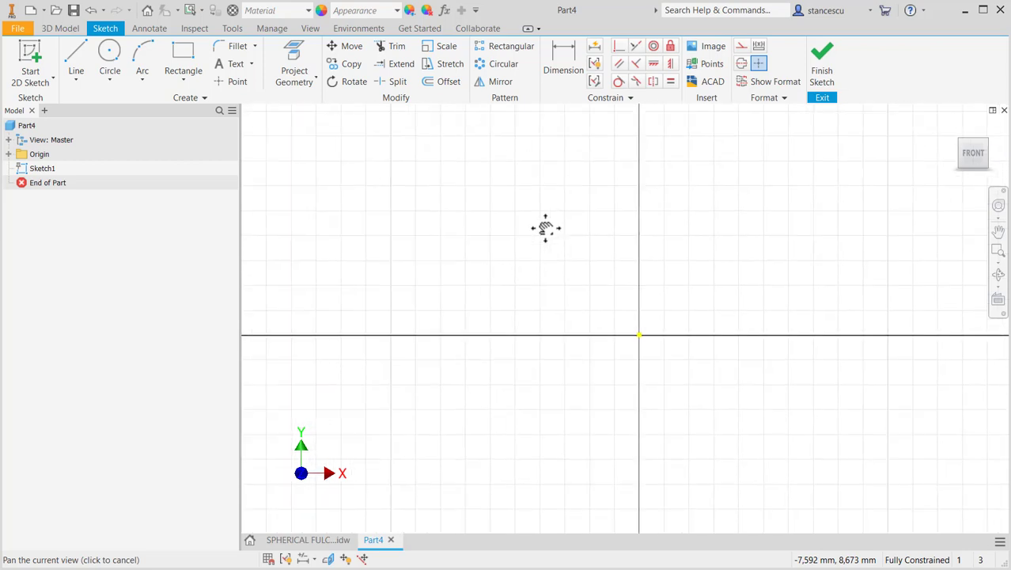
Following the drawing's front view, sketch an open omega profile: a horizontal line about 5 mm long, three tangent arcs with the middle one large, and a second horizontal line
{"action": "left_click", "coordinate": [316, 541]}
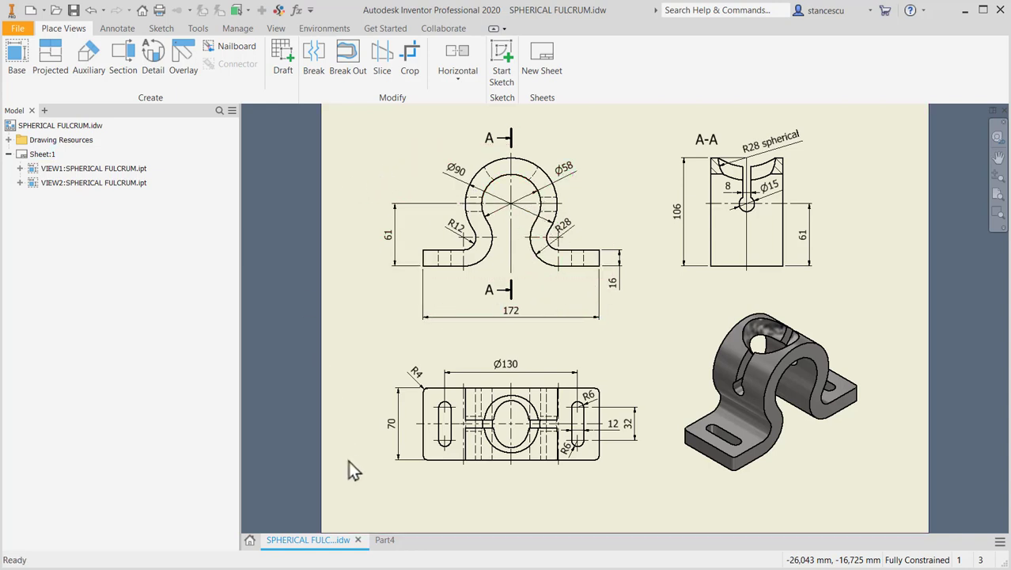
{"action": "left_click", "coordinate": [385, 541]}
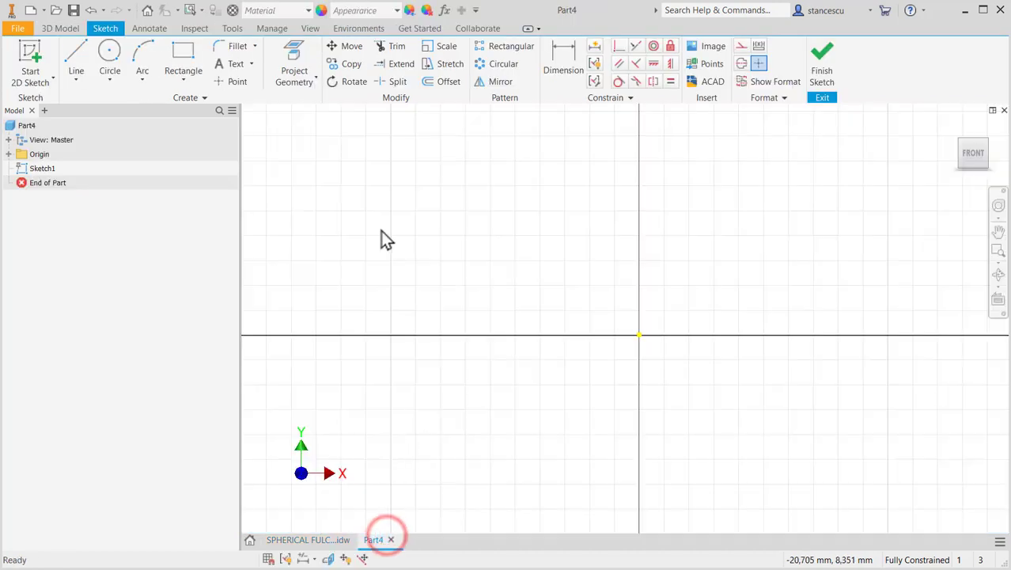
{"action": "left_click", "coordinate": [73, 57]}
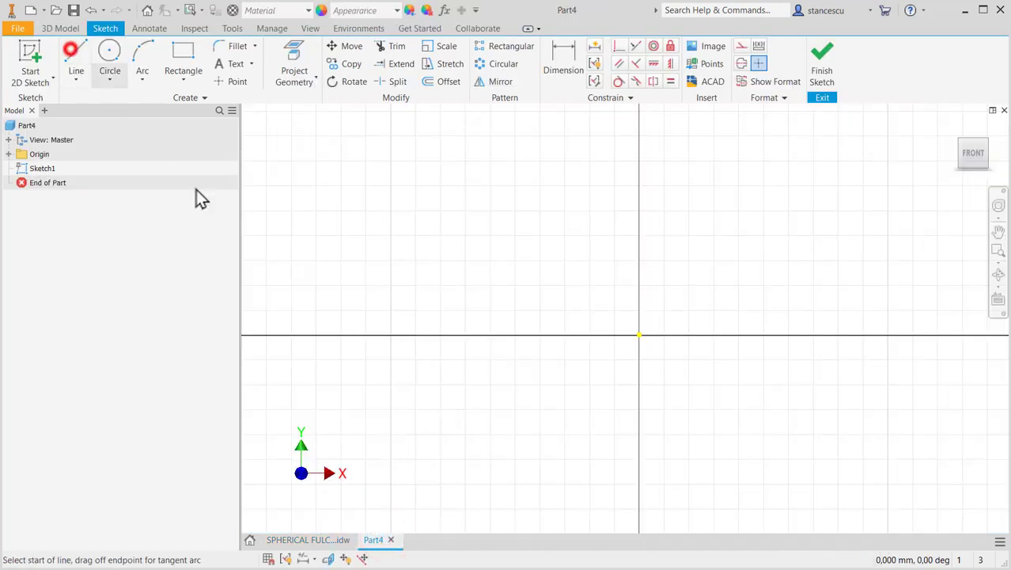
{"action": "left_click", "coordinate": [499, 425]}
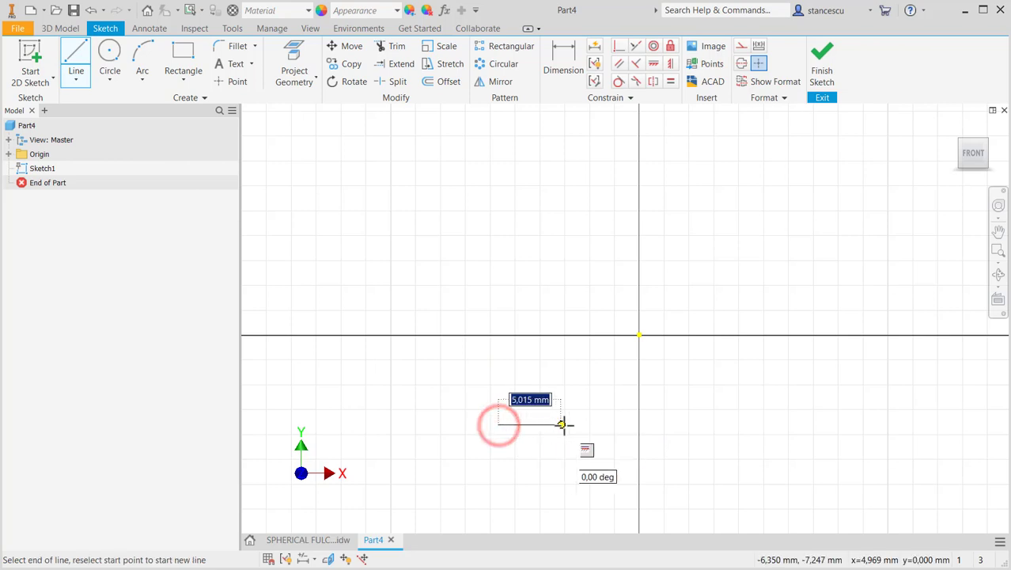
{"action": "left_click", "coordinate": [565, 425]}
{"action": "left_click_drag", "start_coordinate": [564, 425], "coordinate": [585, 420]}
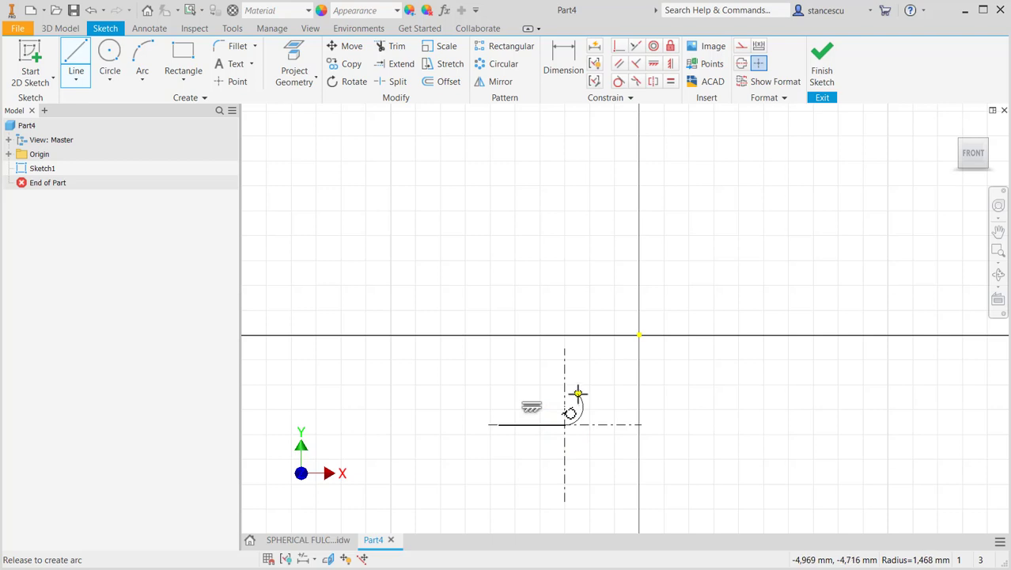
{"action": "left_click_drag", "start_coordinate": [579, 392], "coordinate": [752, 431]}
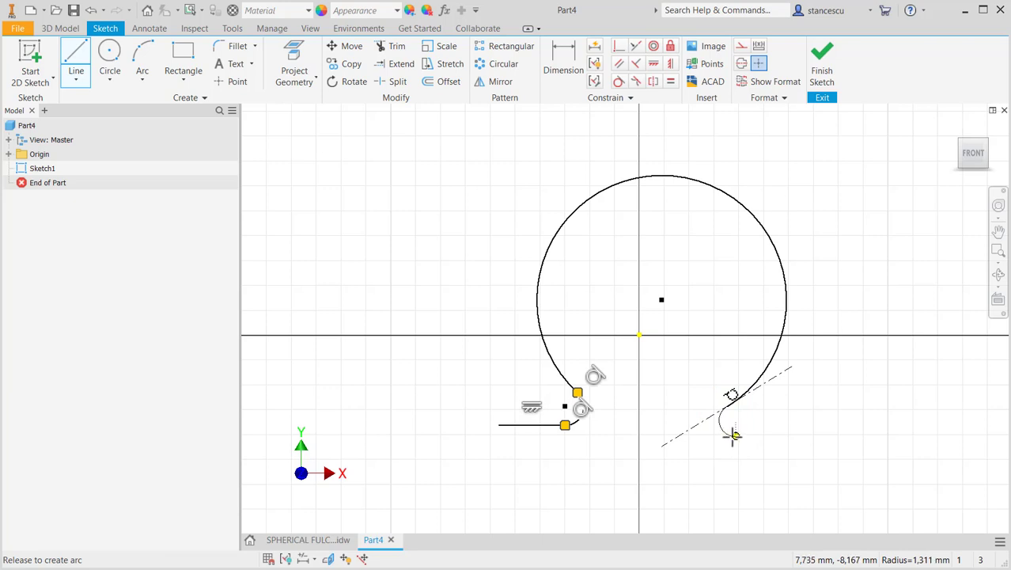
{"action": "left_click_drag", "start_coordinate": [732, 435], "coordinate": [734, 431]}
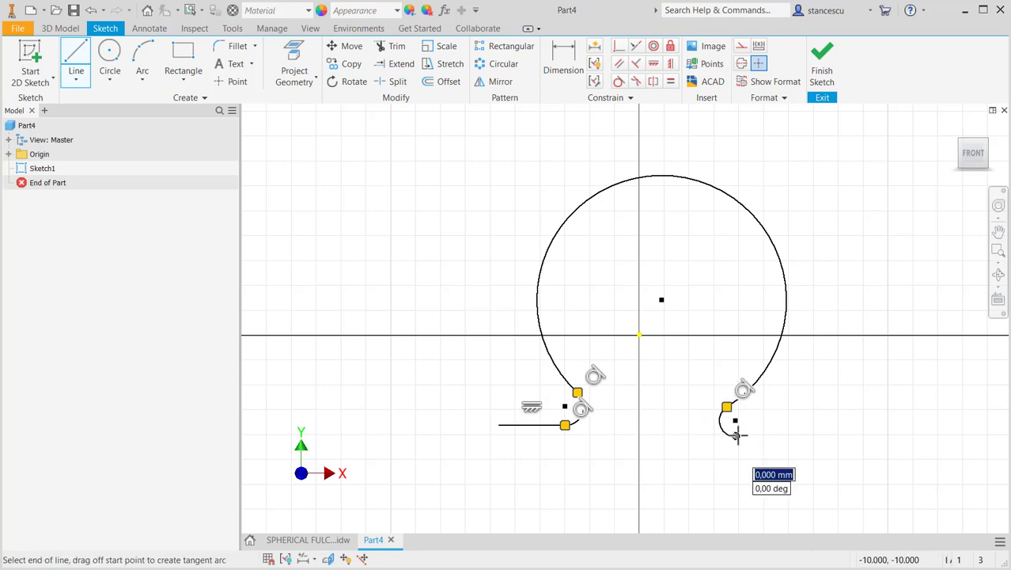
{"action": "left_click", "coordinate": [799, 436]}
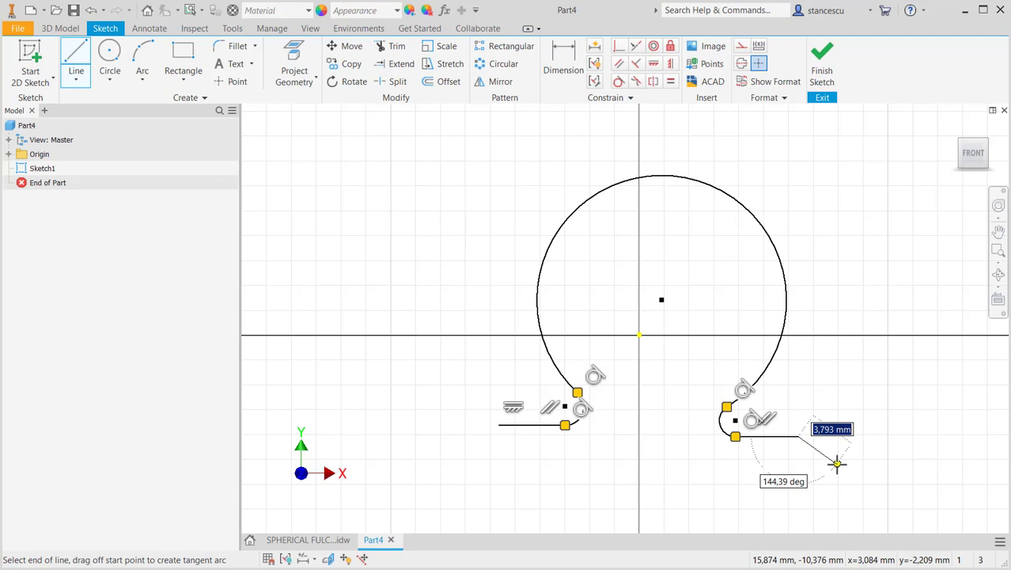
{"action": "key", "text": "Escape"}
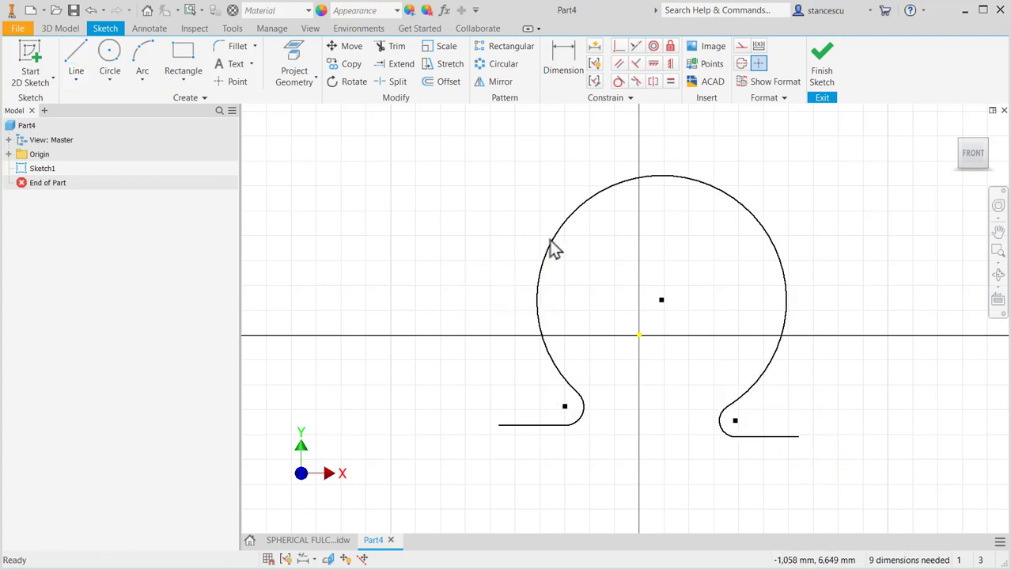
Make the large arc's center coincident with the sketch origin
{"action": "left_click", "coordinate": [619, 46]}
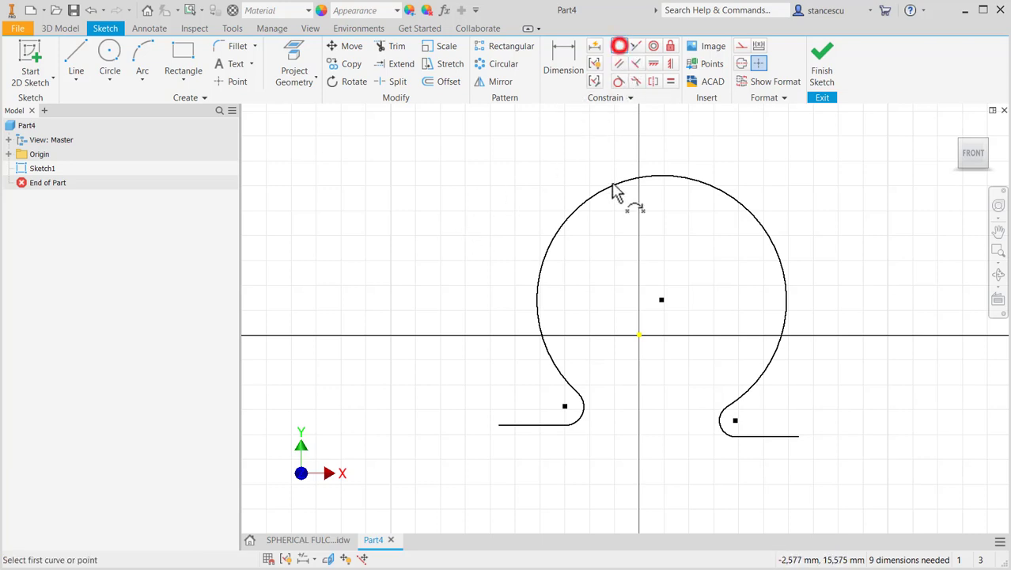
{"action": "left_click", "coordinate": [661, 301]}
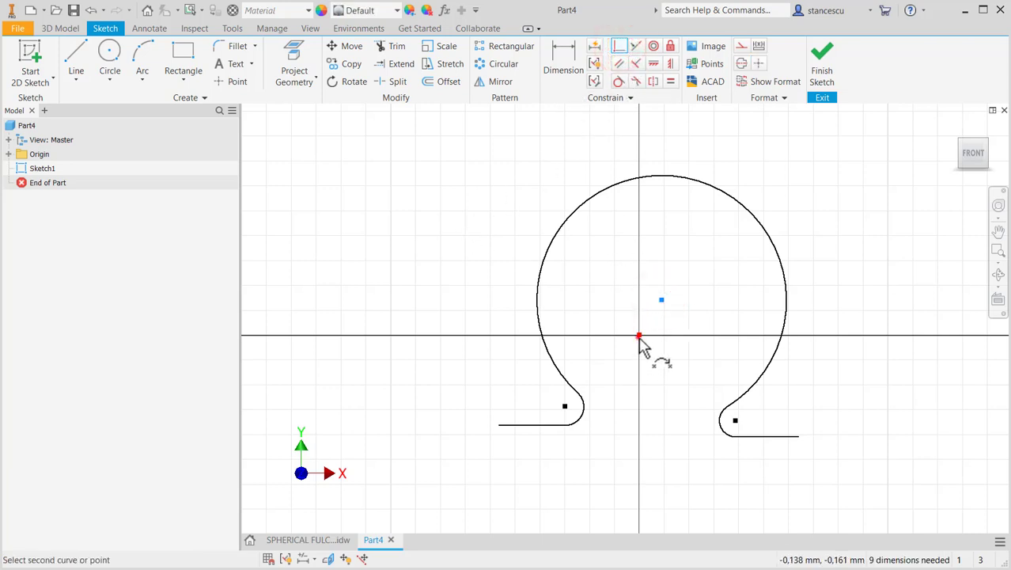
{"action": "left_click", "coordinate": [639, 335]}
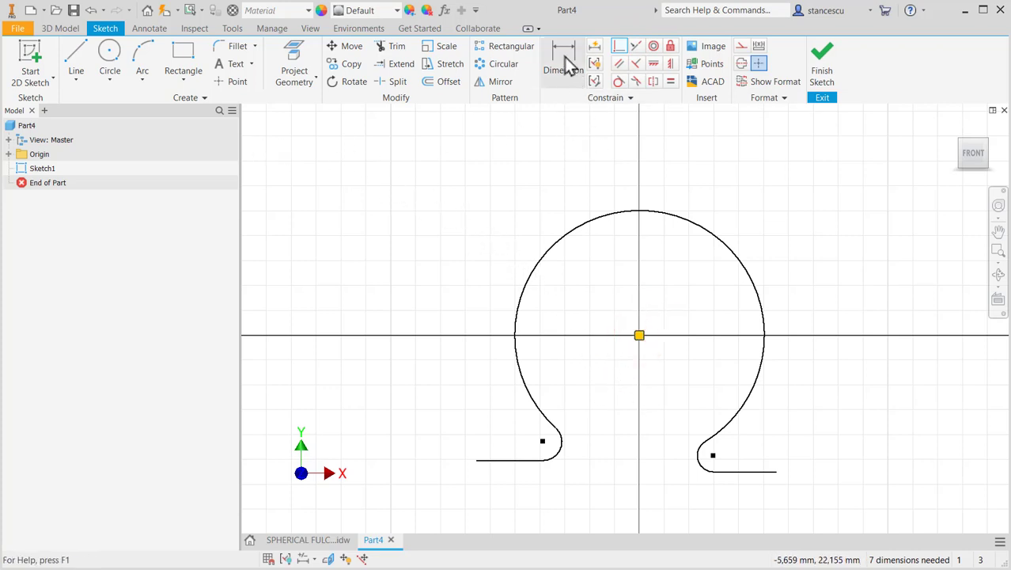
Project the Y axis into the sketch as a construction line
{"action": "left_click", "coordinate": [741, 46]}
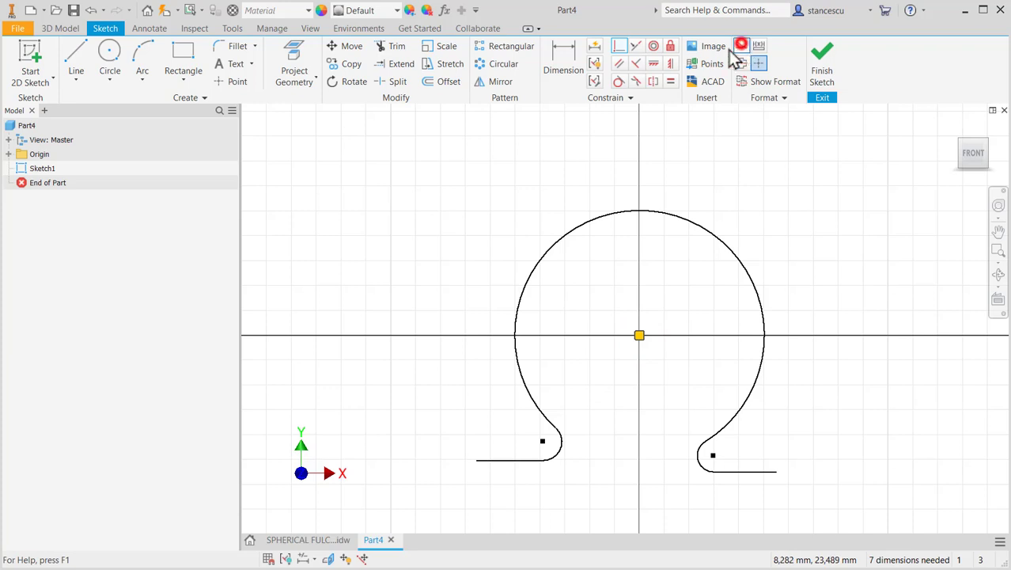
{"action": "left_click", "coordinate": [293, 56]}
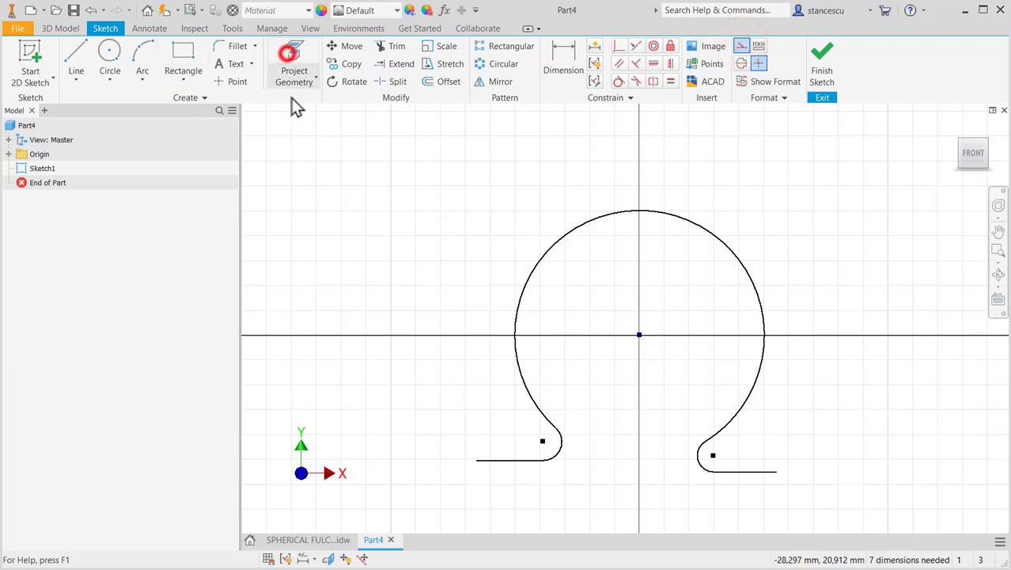
{"action": "left_click", "coordinate": [8, 152]}
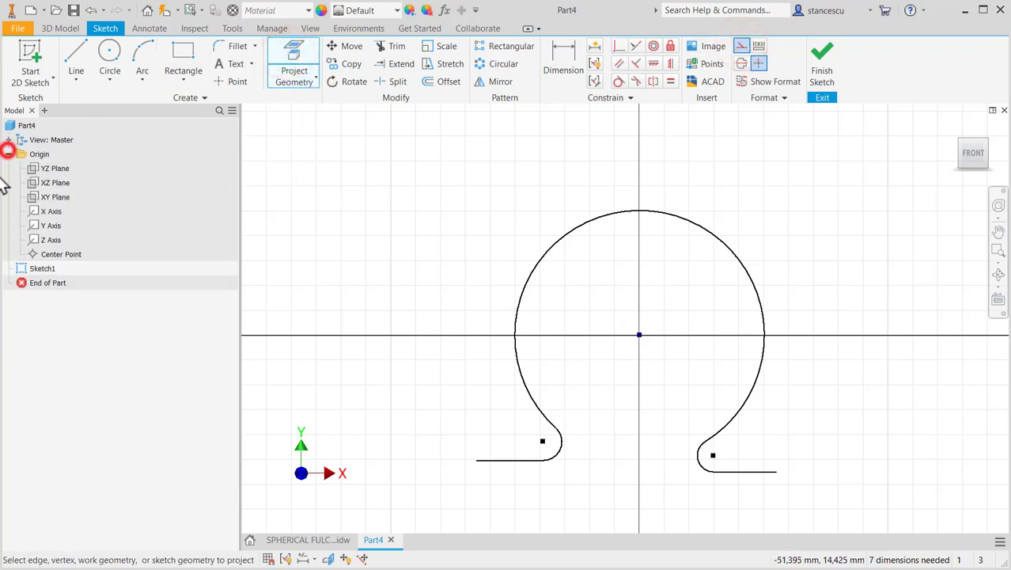
{"action": "left_click", "coordinate": [35, 226]}
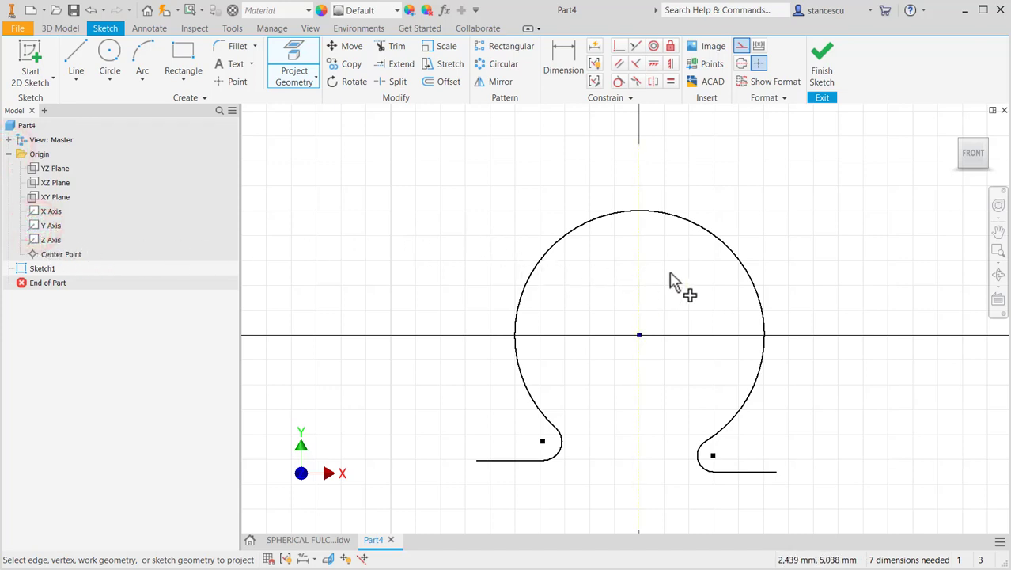
{"action": "left_click", "coordinate": [741, 47]}
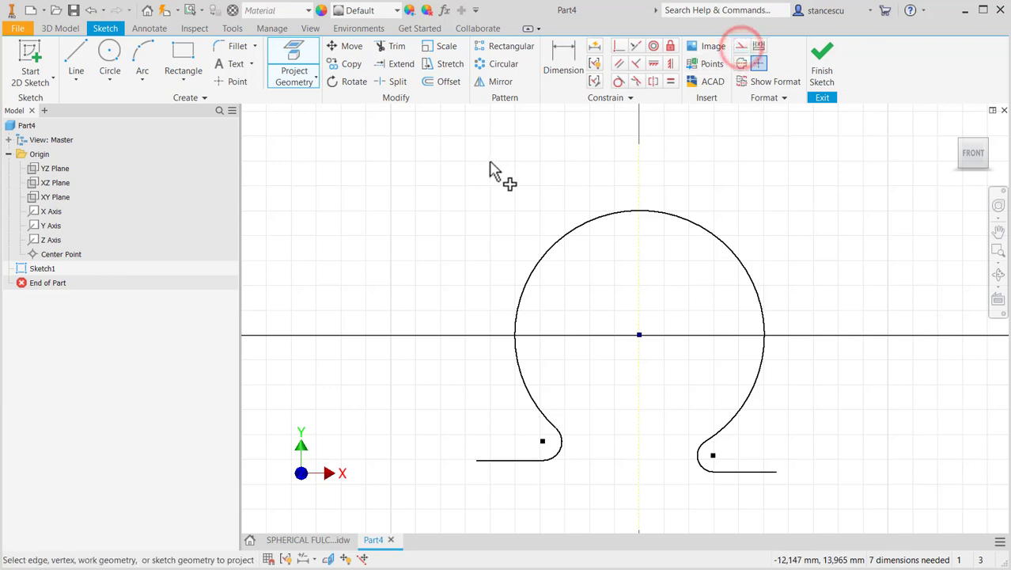
{"action": "key", "text": "Escape"}
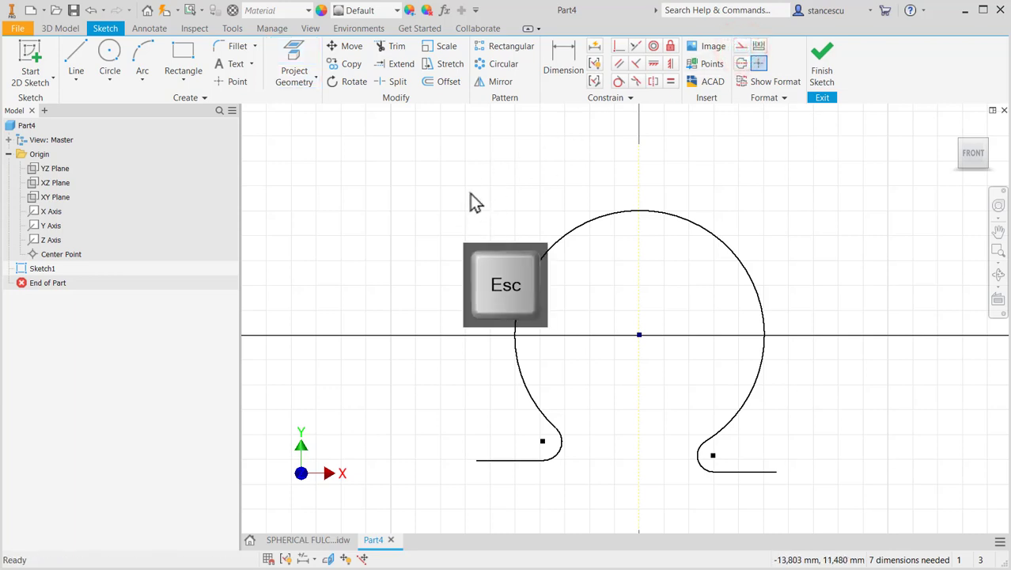
Make the two small arcs, the two horizontal lines and their outer endpoints symmetric about the projected Y axis
{"action": "left_click", "coordinate": [651, 83]}
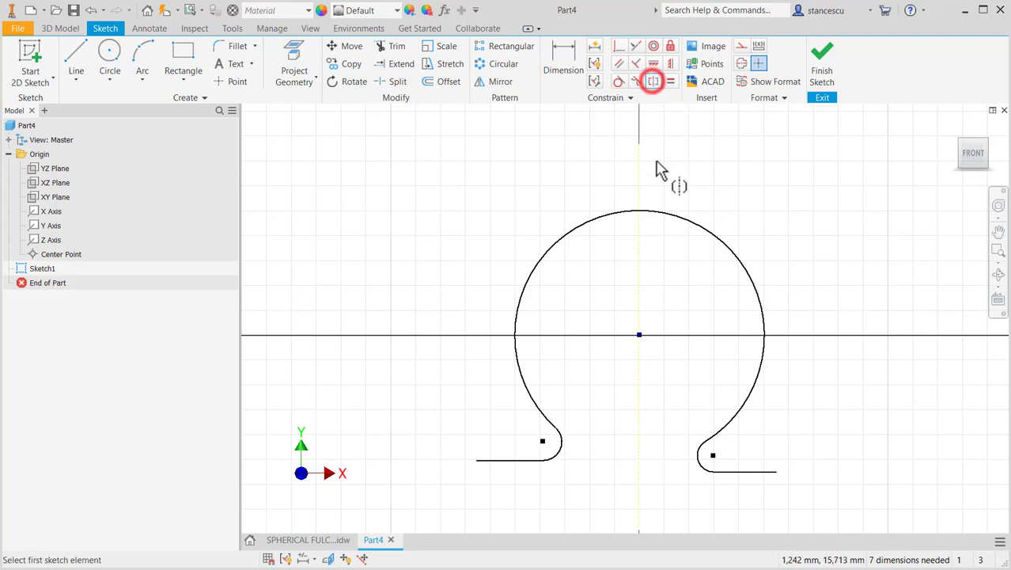
{"action": "left_click", "coordinate": [559, 461]}
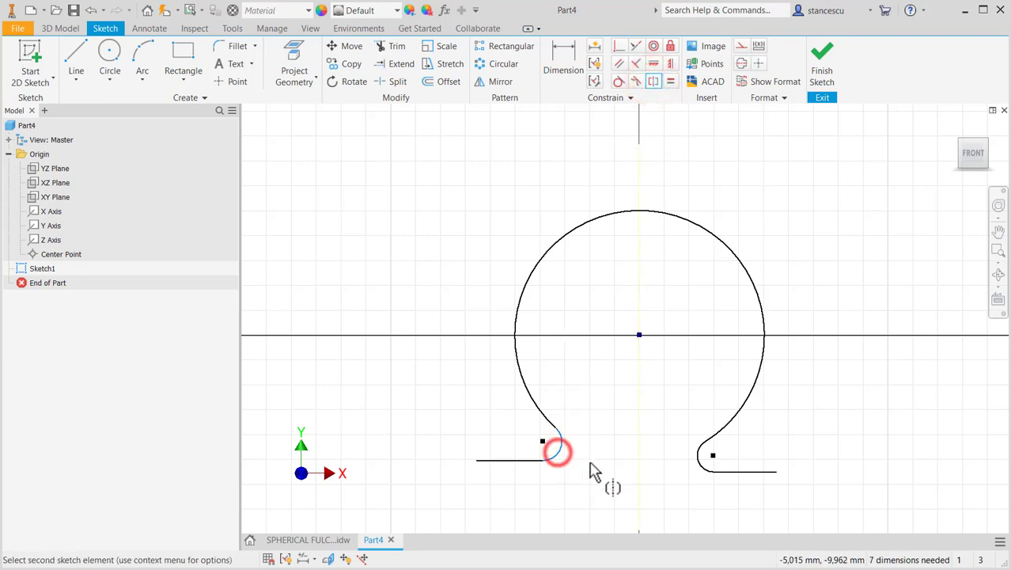
{"action": "left_click", "coordinate": [708, 471]}
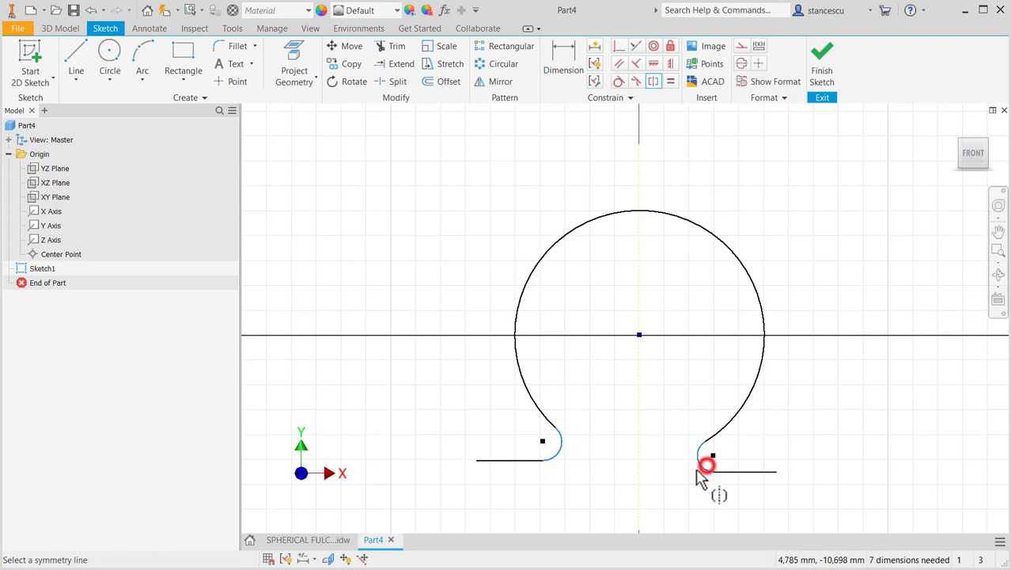
{"action": "left_click", "coordinate": [639, 470]}
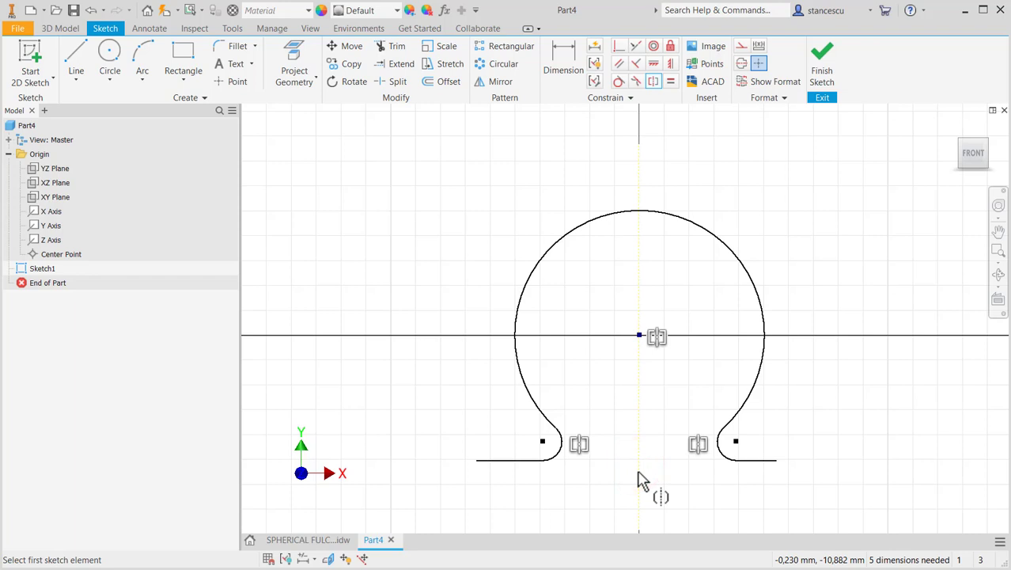
{"action": "left_click", "coordinate": [507, 460]}
{"action": "left_click", "coordinate": [756, 460]}
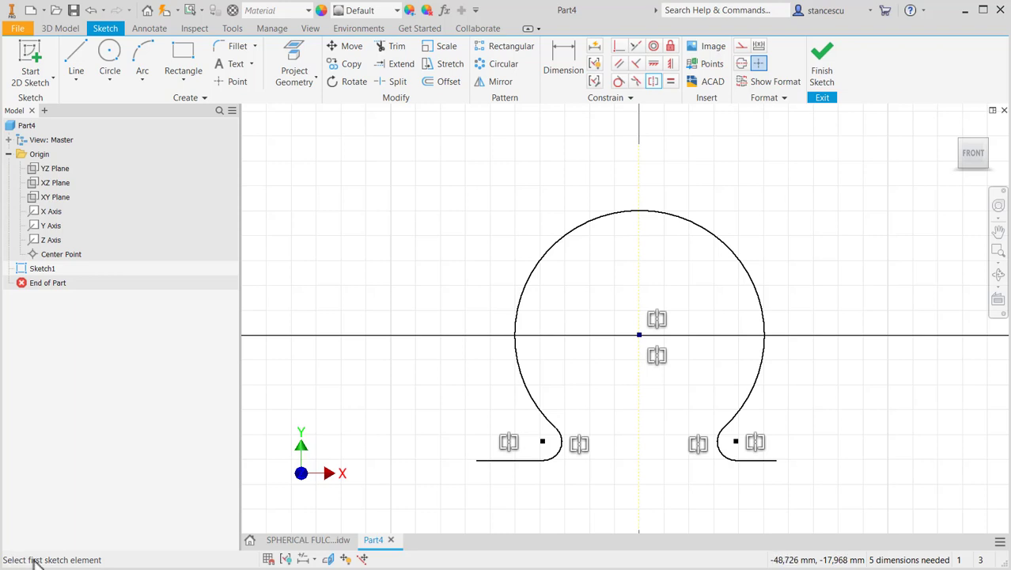
{"action": "left_click", "coordinate": [477, 462]}
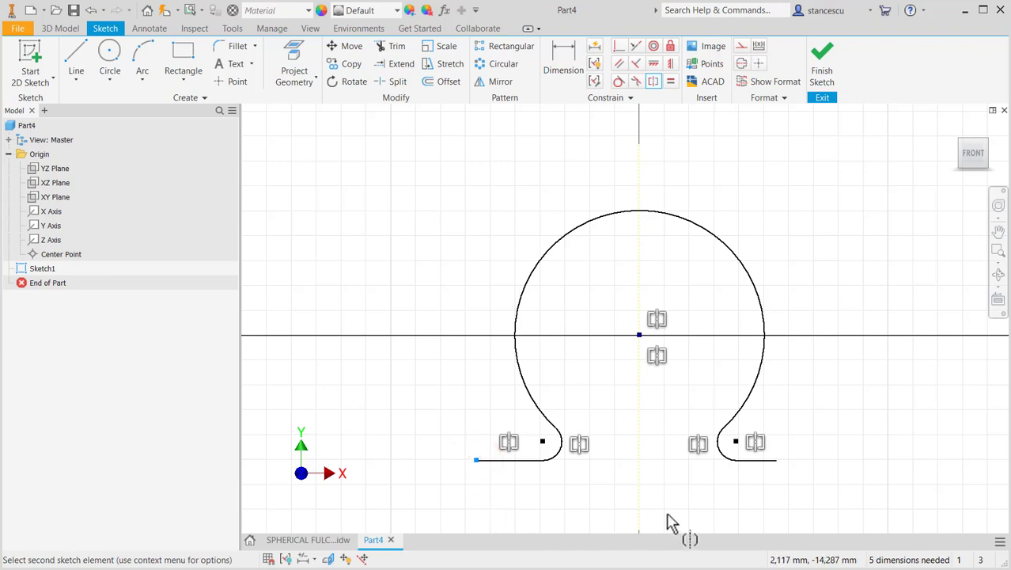
{"action": "left_click", "coordinate": [776, 461]}
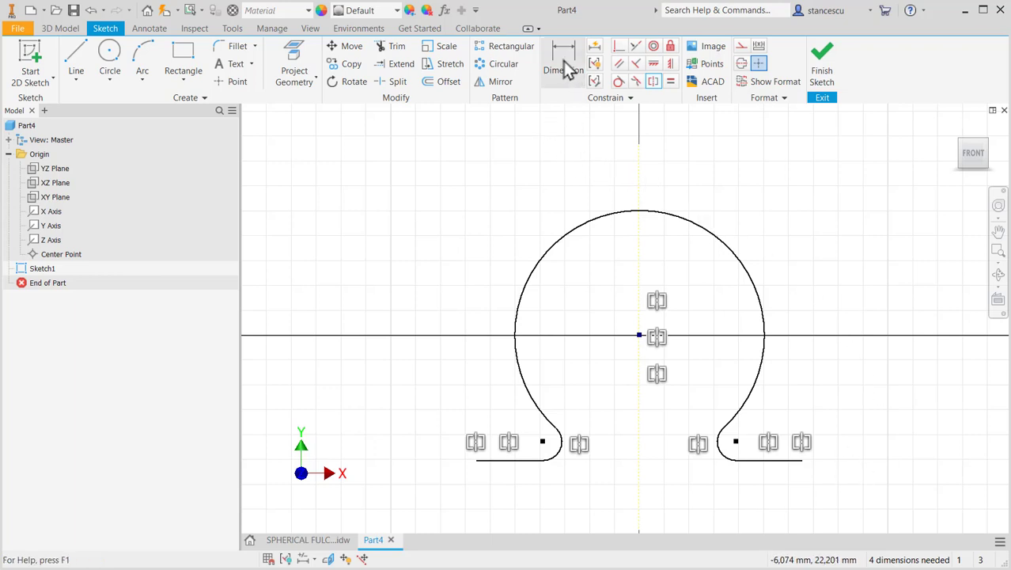
Check the foot thickness, small bend radius and part depth in the SPHERICAL FULCRUM drawing, and return to the part sketch's large arc
{"action": "left_click", "coordinate": [308, 540]}
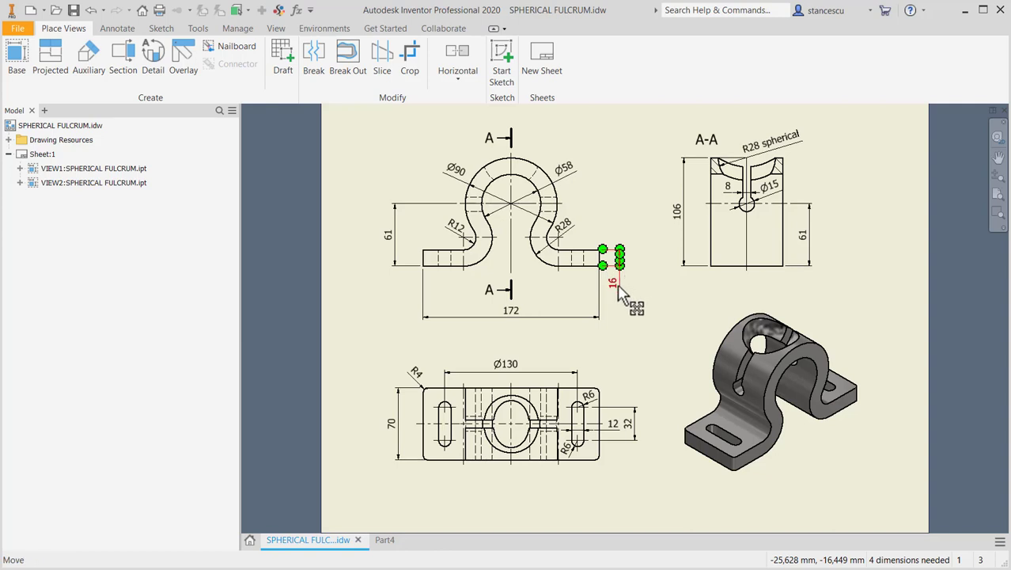
{"action": "left_click_drag", "start_coordinate": [621, 295], "coordinate": [621, 294]}
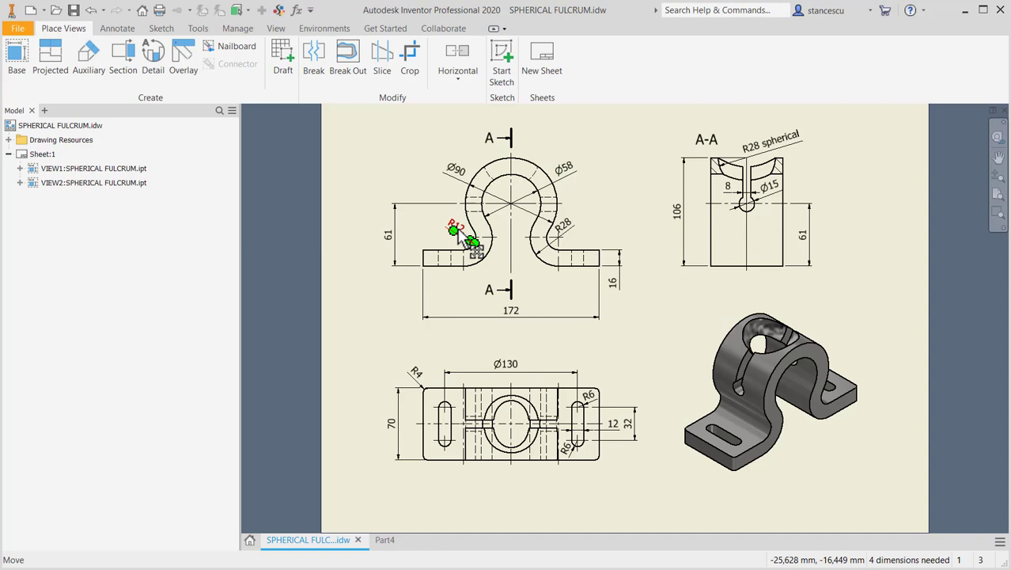
{"action": "left_click_drag", "start_coordinate": [473, 243], "coordinate": [473, 243]}
{"action": "left_click_drag", "start_coordinate": [393, 428], "coordinate": [394, 431]}
{"action": "left_click", "coordinate": [383, 541]}
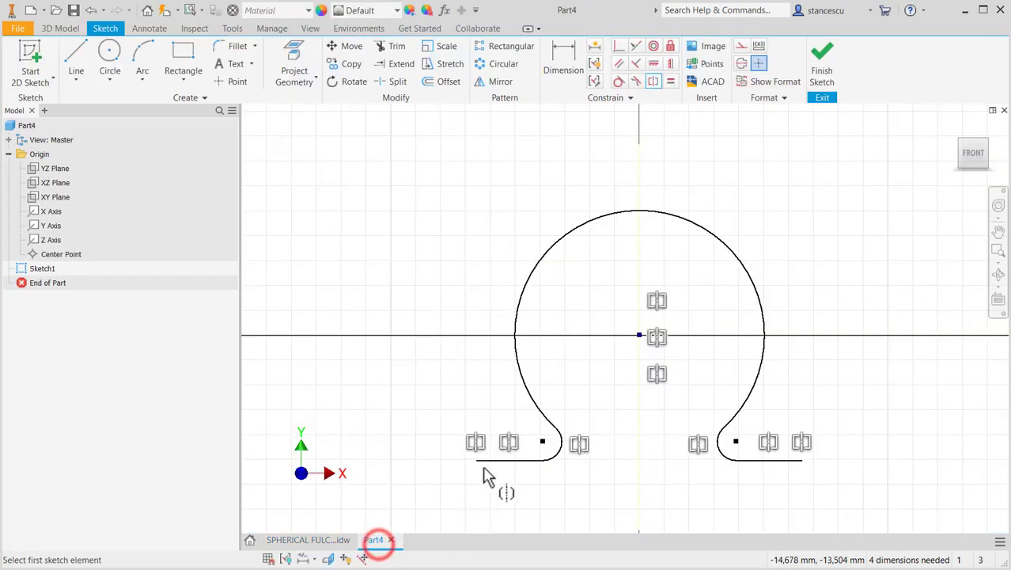
{"action": "left_click", "coordinate": [539, 261]}
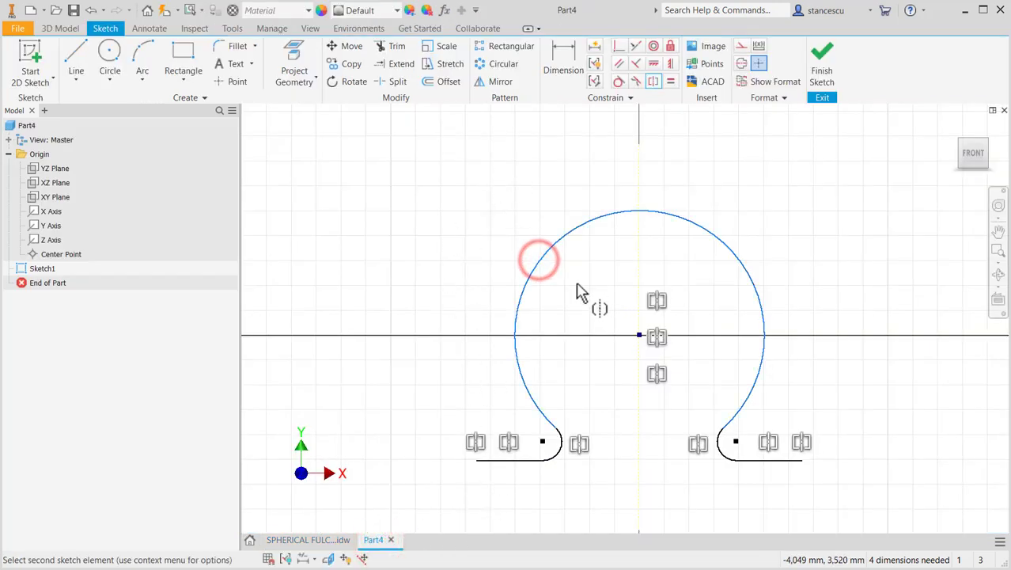
Dimension the large arc as a diameter and set it to 90 mm
{"action": "left_click", "coordinate": [554, 67]}
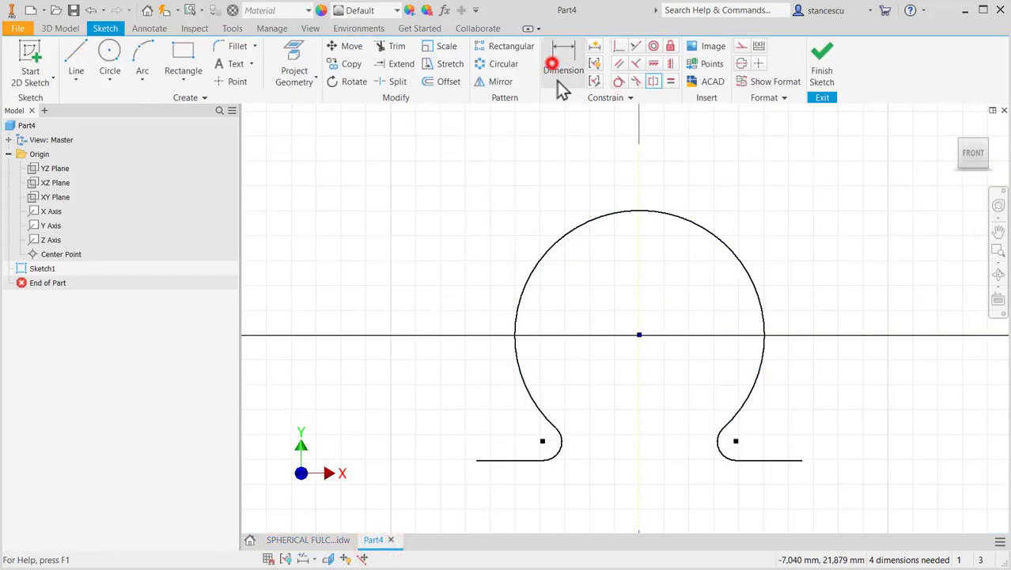
{"action": "left_click", "coordinate": [546, 267]}
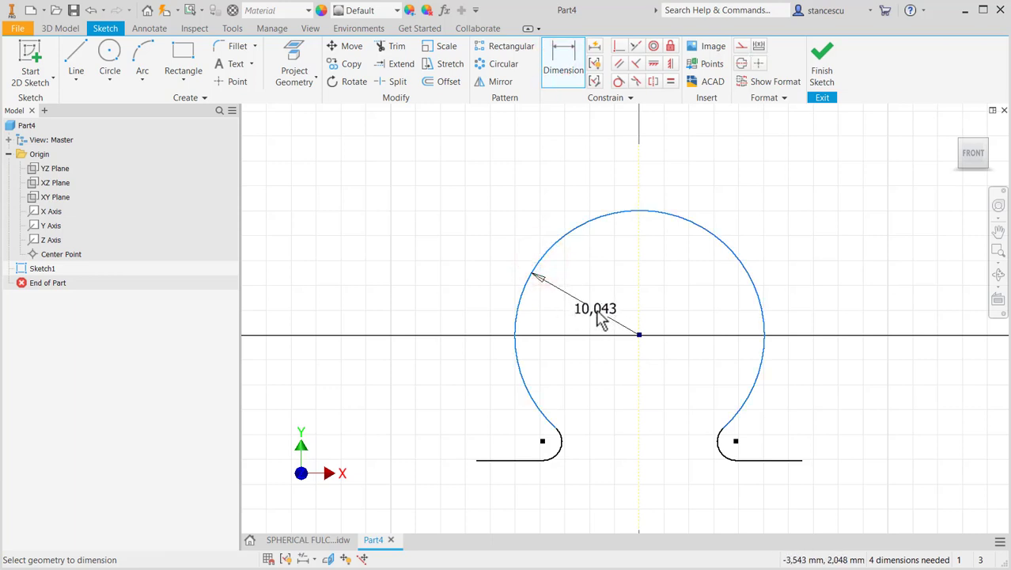
{"action": "right_click", "coordinate": [599, 317]}
{"action": "mouse_move", "coordinate": [595, 370]}
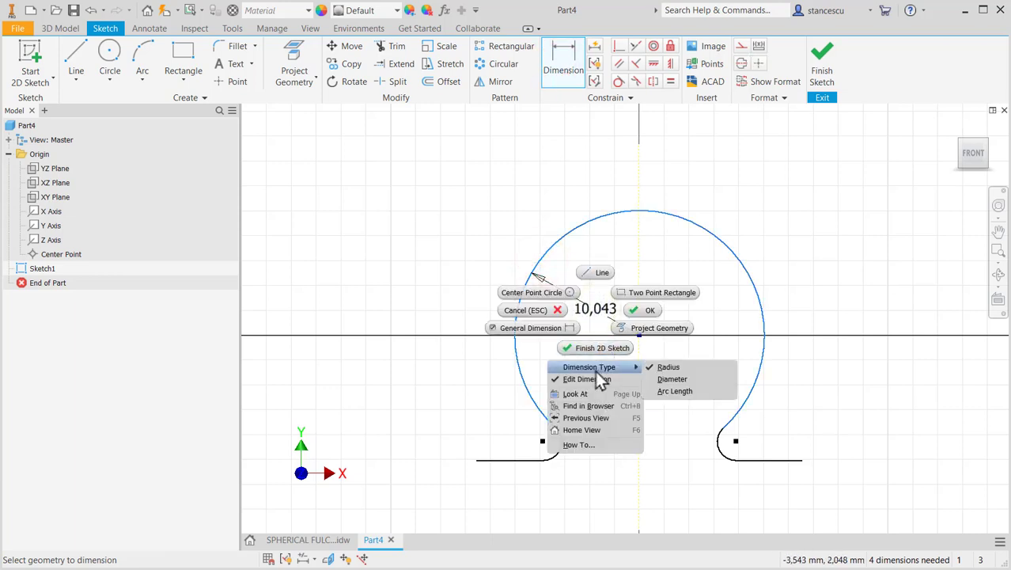
{"action": "left_click", "coordinate": [671, 380]}
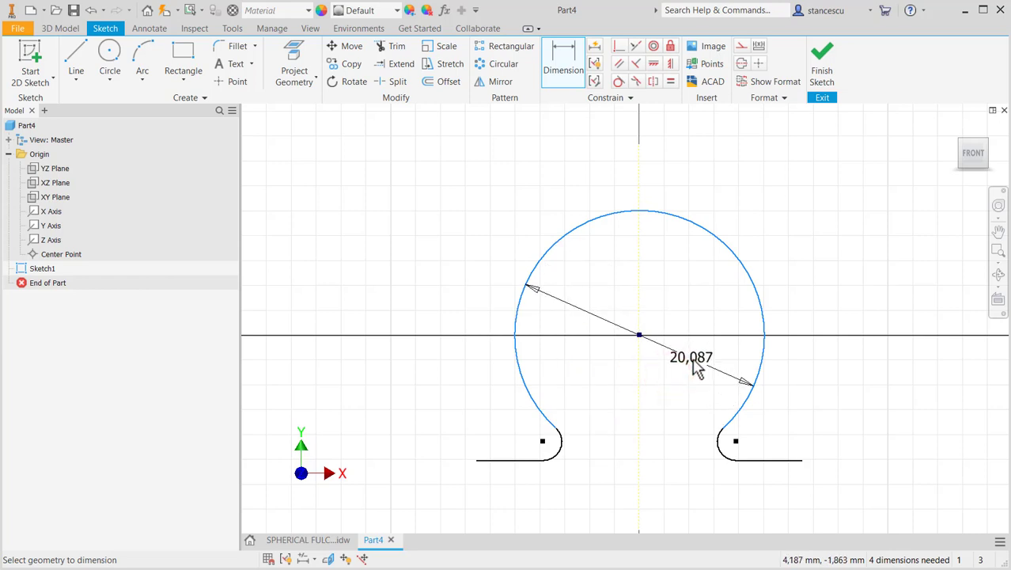
{"action": "left_click", "coordinate": [693, 360]}
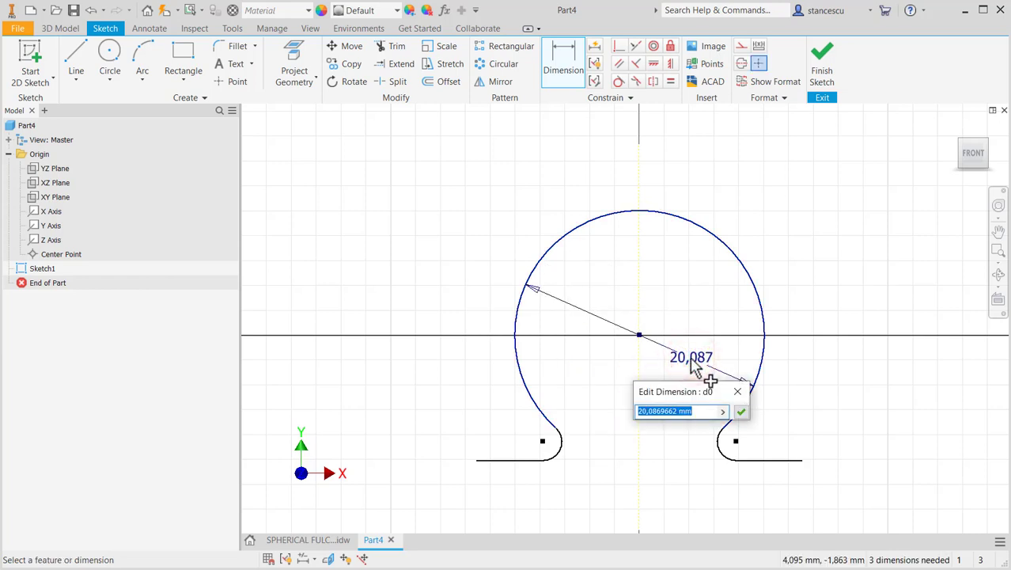
{"action": "key", "text": "Return"}
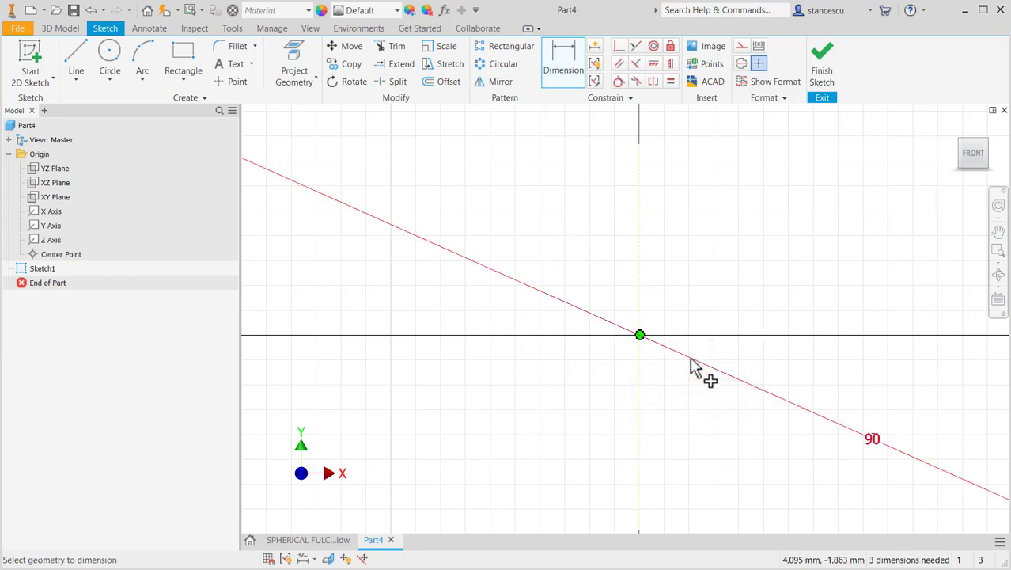
Dimension the radius of the small arc at the profile's left bend and set it to 12 mm
{"action": "key", "text": "Home"}
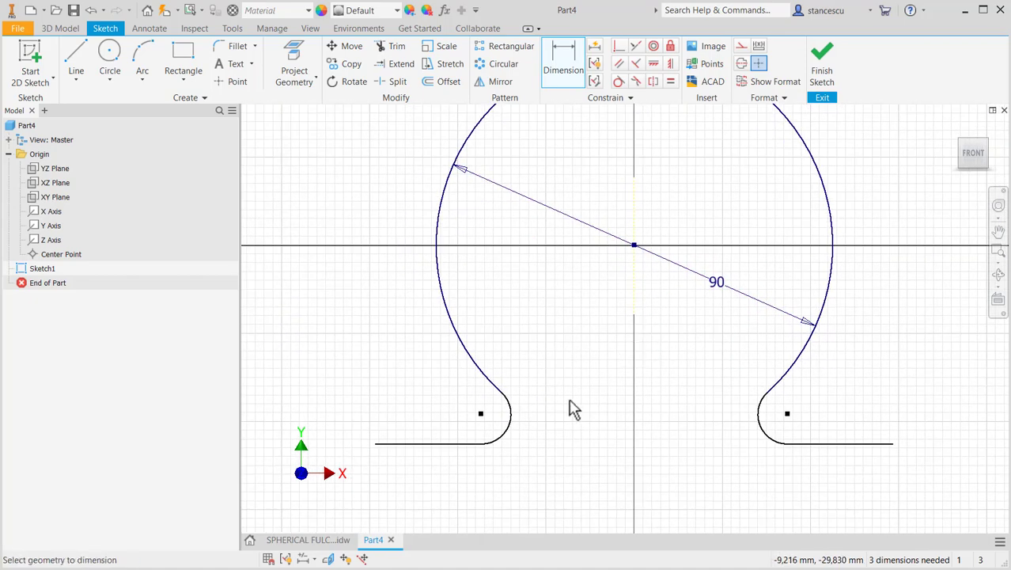
{"action": "left_click", "coordinate": [508, 421]}
{"action": "left_click", "coordinate": [548, 433]}
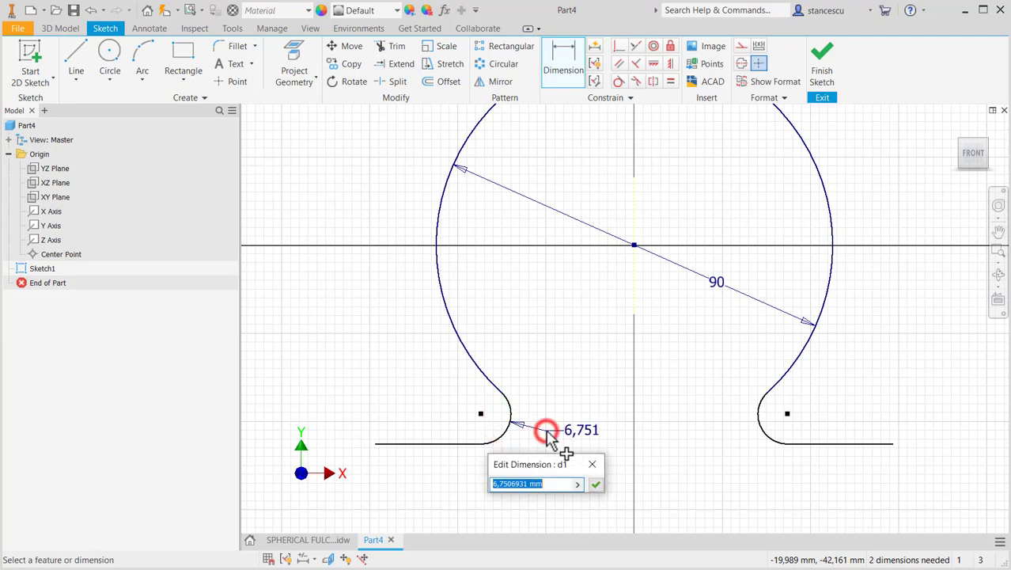
{"action": "type", "text": "12"}
{"action": "key", "text": "Return"}
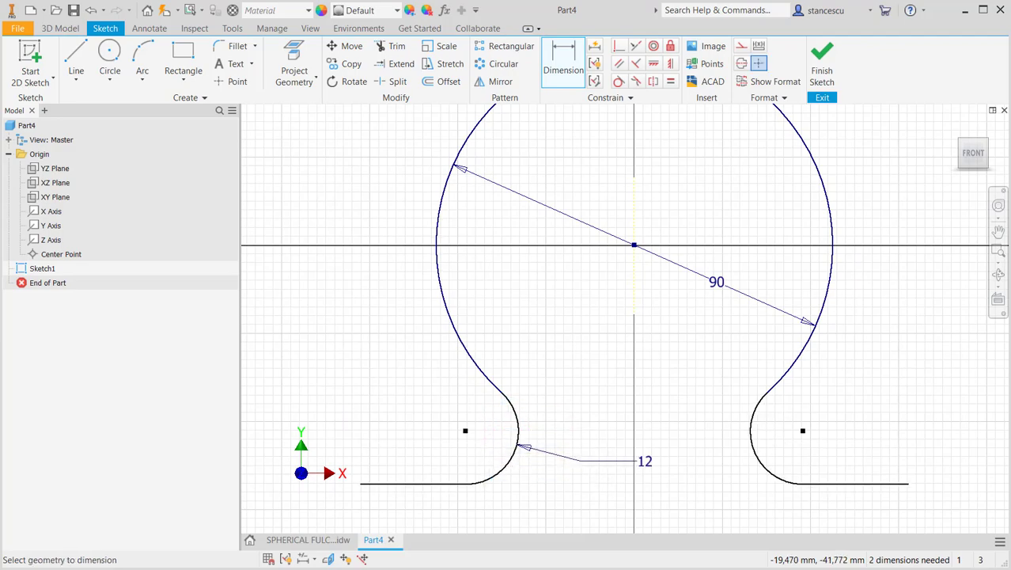
Dimension the vertical distance from the sketch origin to the left horizontal line and set it to 61-16 mm
{"action": "scroll", "coordinate": [558, 459], "scroll_direction": "down", "scroll_amount": 3}
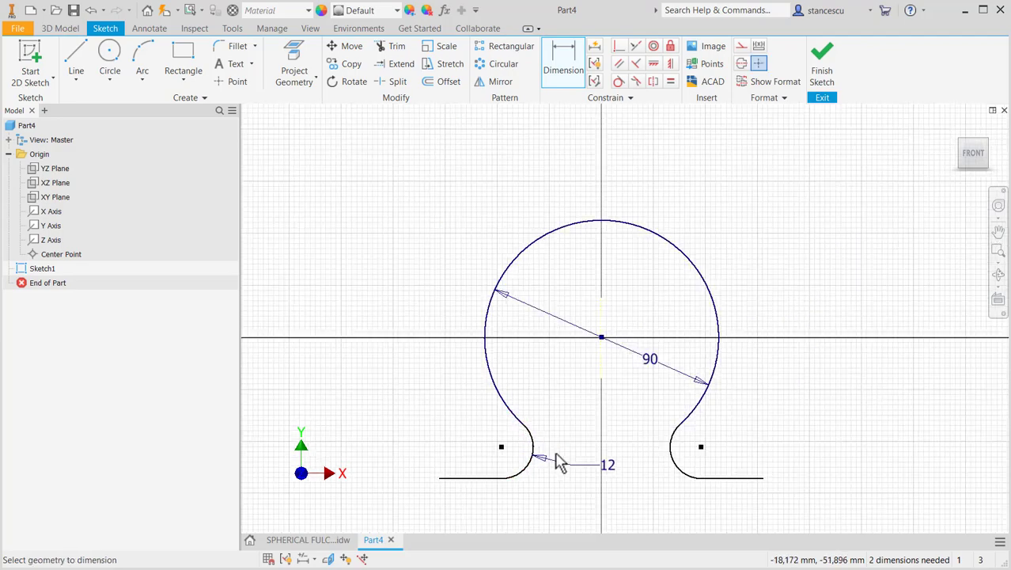
{"action": "middle_click_drag", "start_coordinate": [558, 458], "coordinate": [570, 342]}
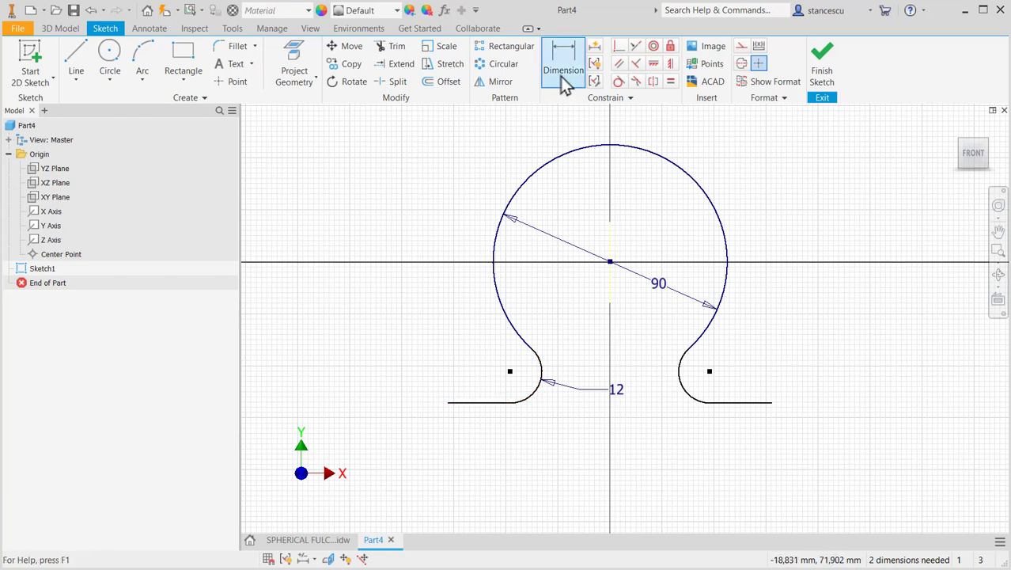
{"action": "left_click", "coordinate": [474, 402]}
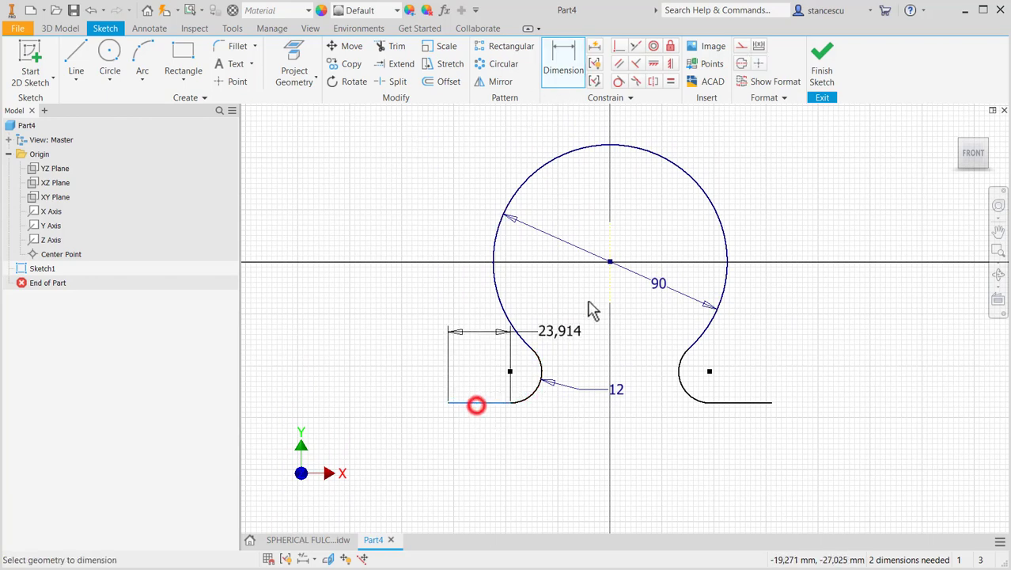
{"action": "left_click", "coordinate": [610, 262]}
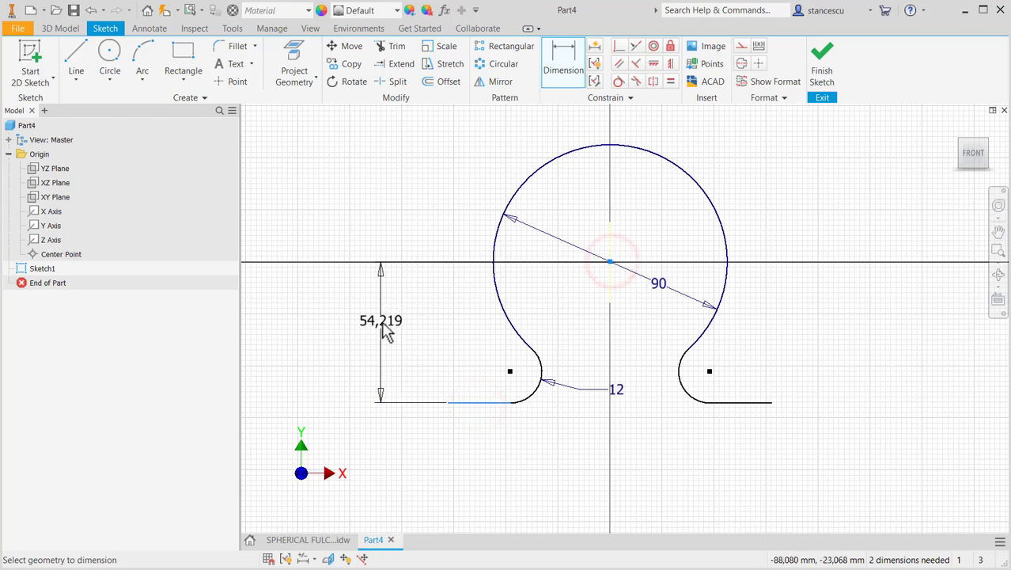
{"action": "left_click", "coordinate": [381, 321]}
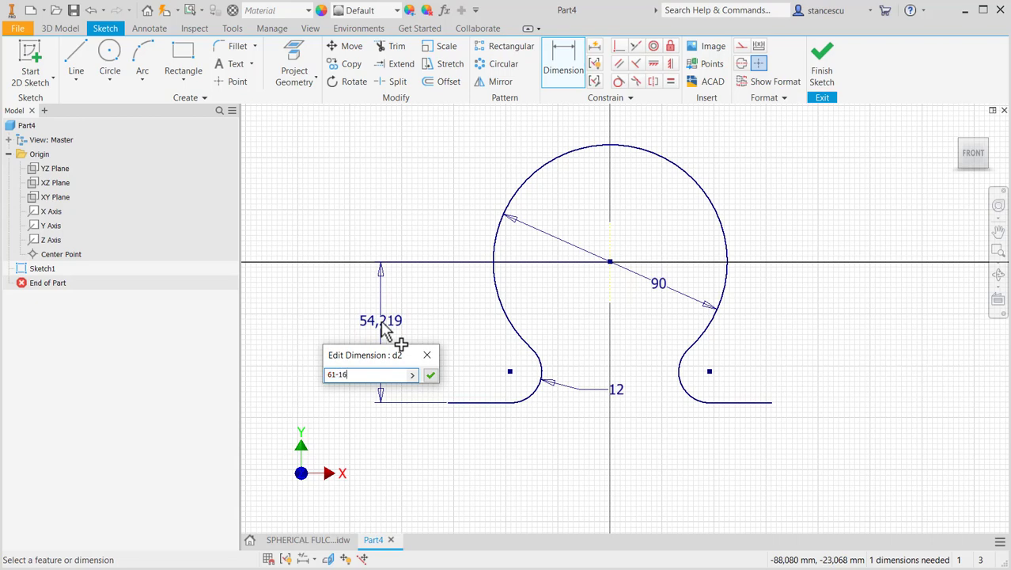
{"action": "type", "text": "61-16"}
{"action": "key", "text": "Return"}
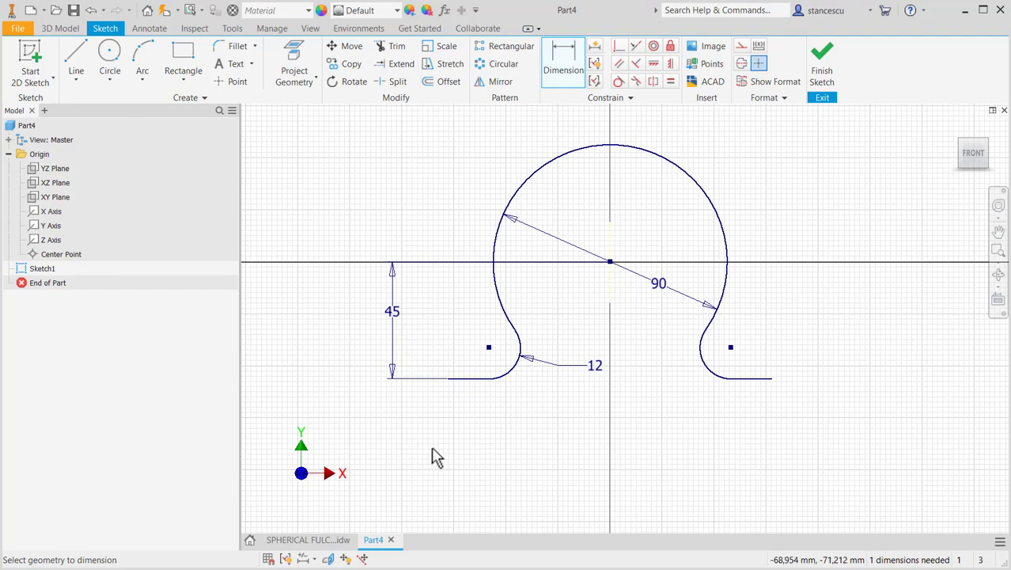
Check the overall width in the SPHERICAL FULCRUM drawing and set the distance between the profile's outer endpoints to 172 mm
{"action": "left_click", "coordinate": [305, 540]}
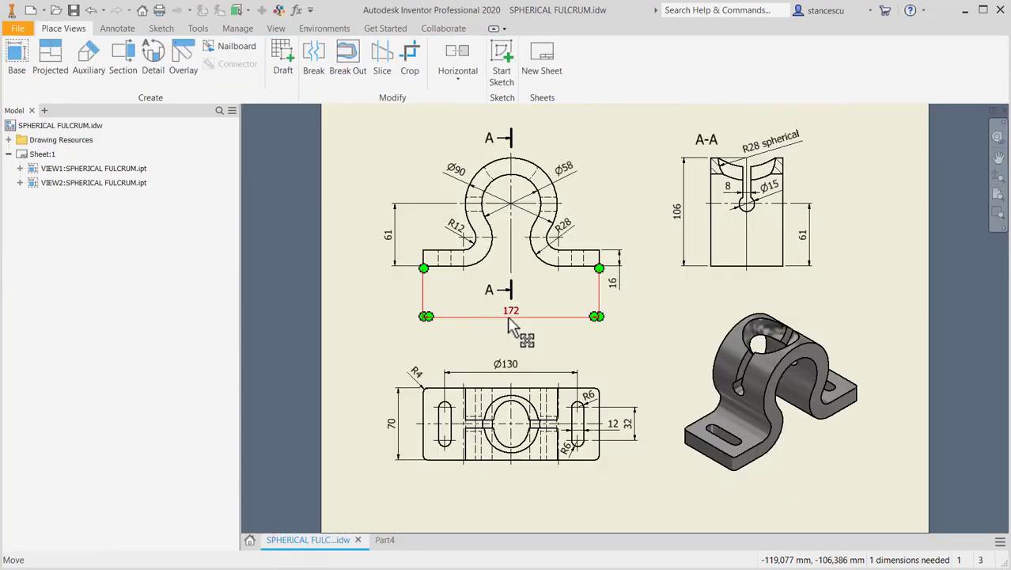
{"action": "left_click", "coordinate": [385, 540]}
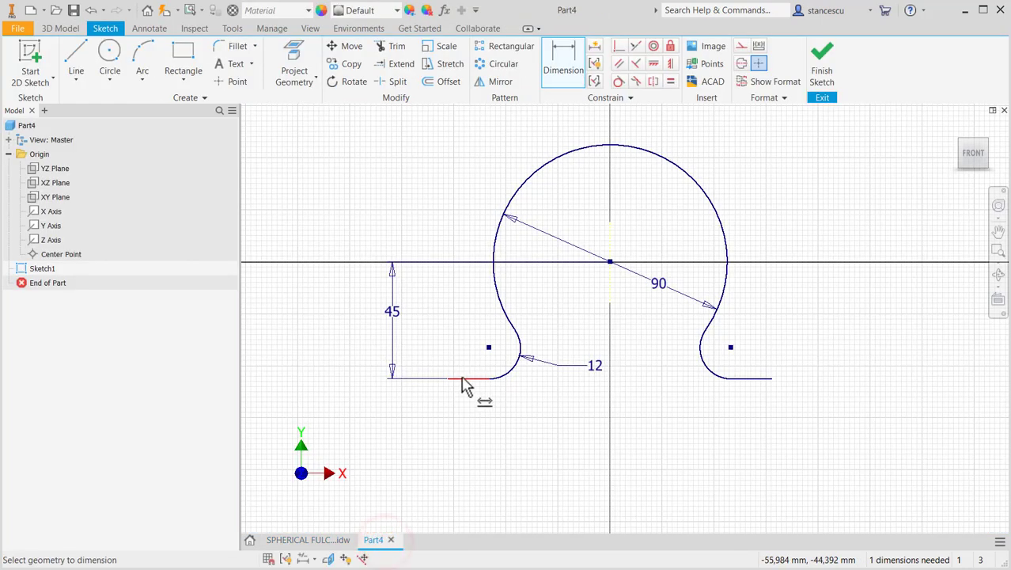
{"action": "left_click", "coordinate": [448, 379]}
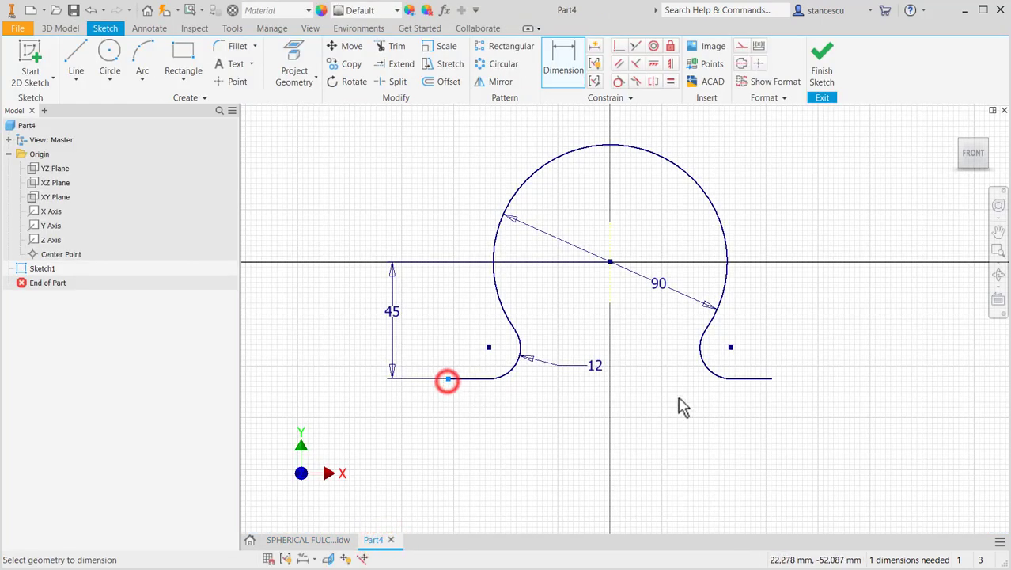
{"action": "left_click", "coordinate": [772, 378]}
{"action": "left_click", "coordinate": [669, 431]}
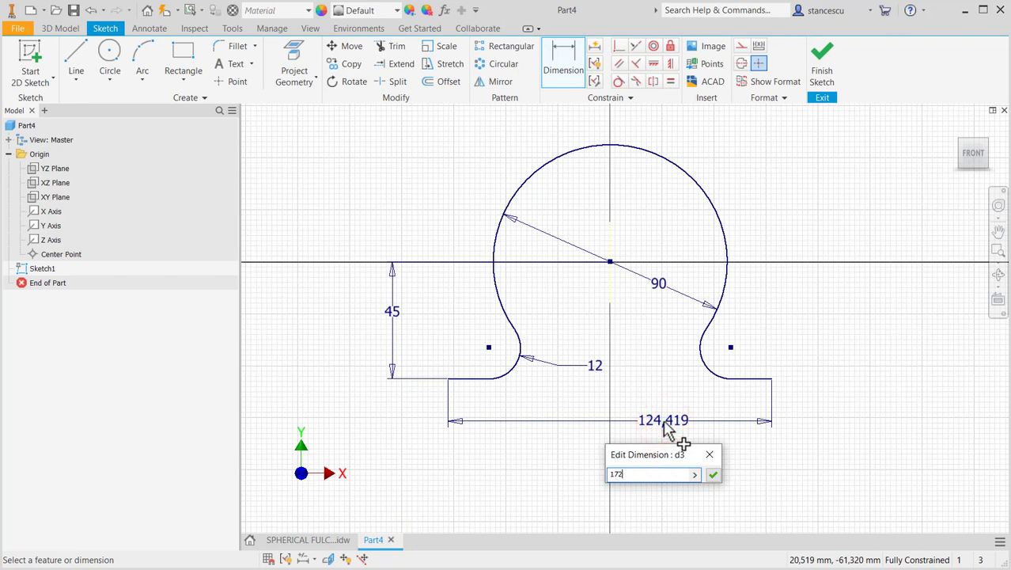
{"action": "type", "text": "172"}
{"action": "key", "text": "Return"}
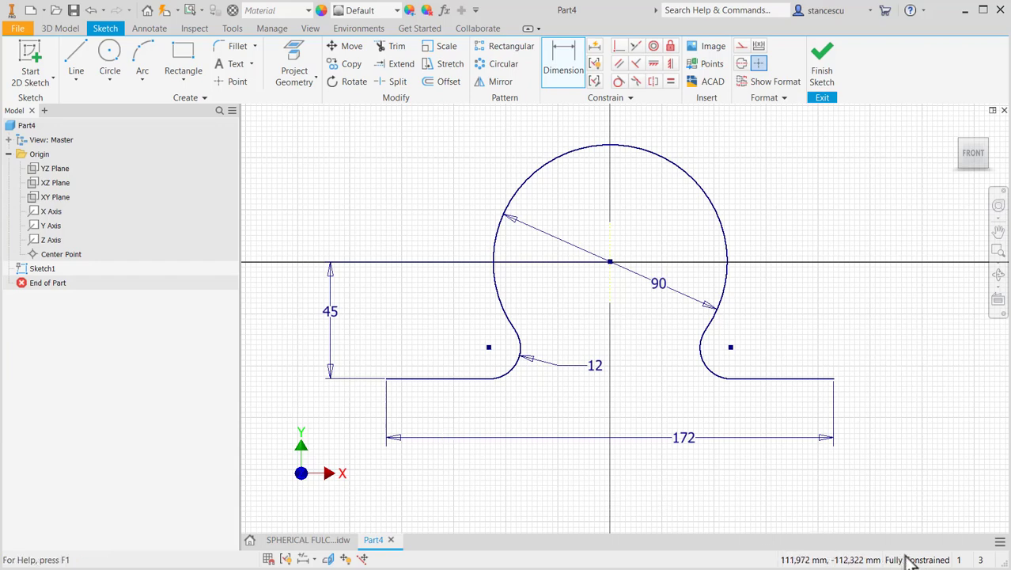
Offset the whole omega profile 16 mm inward to form the inner contour
{"action": "left_click", "coordinate": [438, 82]}
{"action": "left_click", "coordinate": [497, 234]}
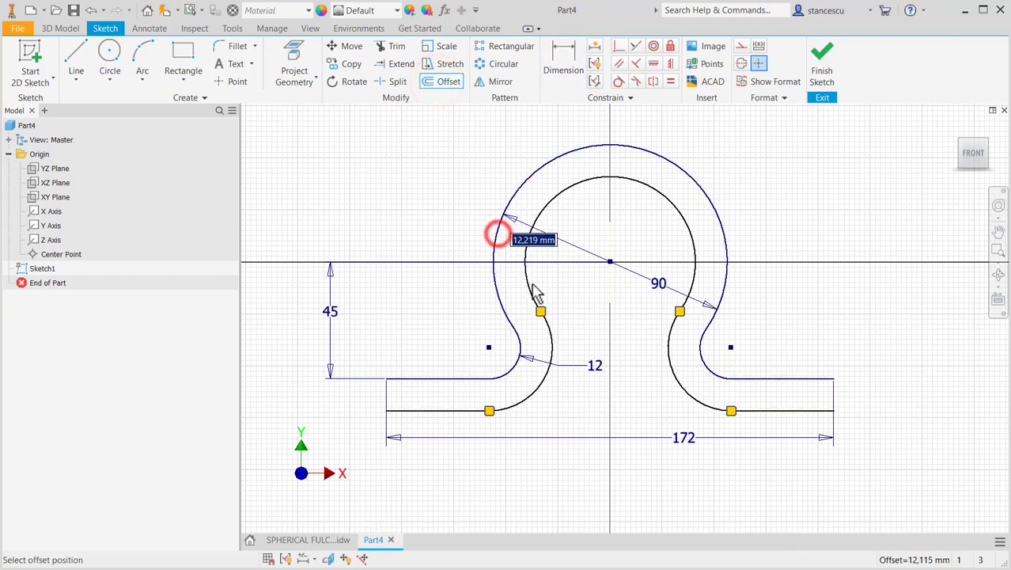
{"action": "type", "text": "16"}
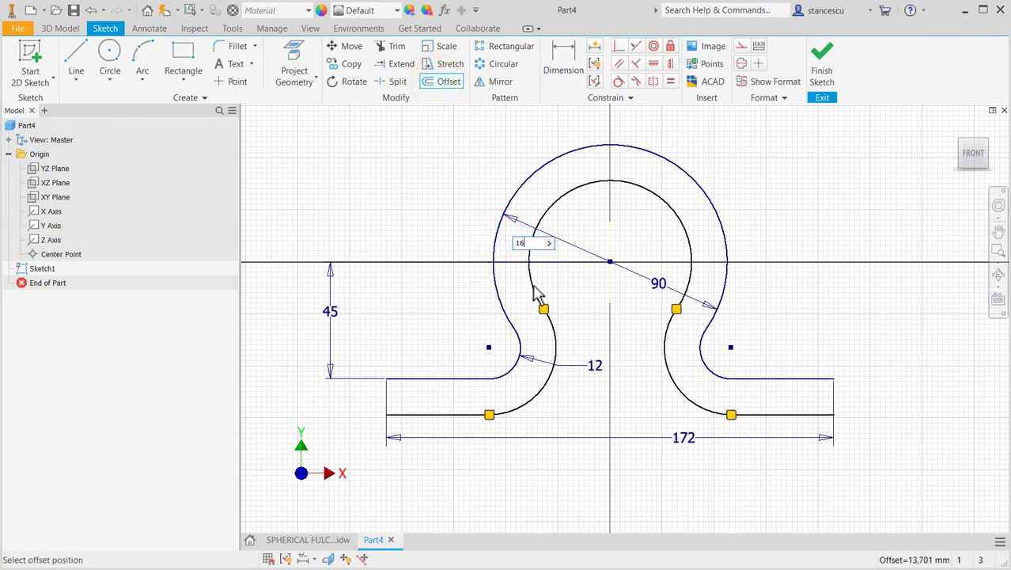
{"action": "key", "text": "Return"}
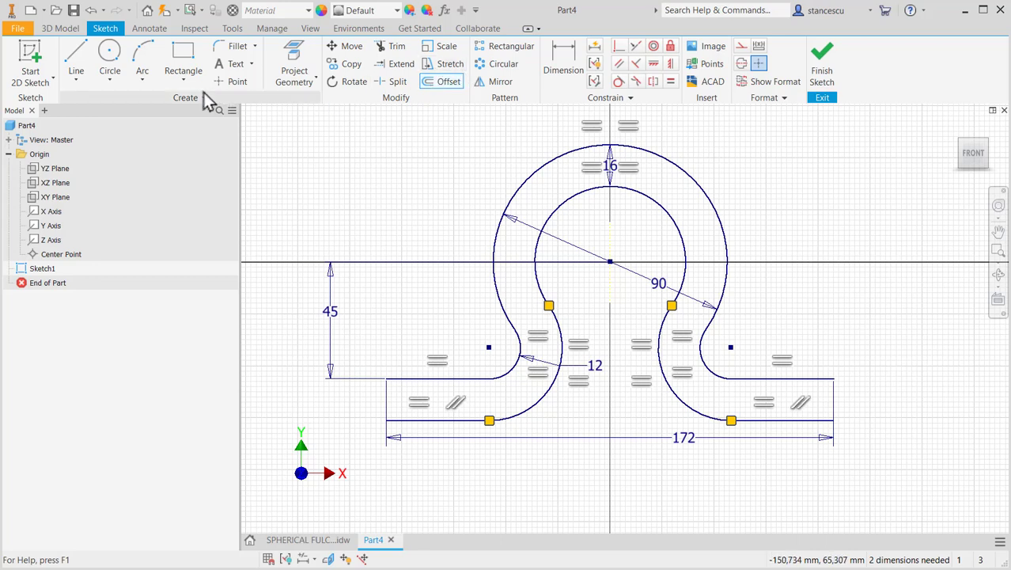
Close both foot ends with vertical lines joining the original and offset profiles, and finish the sketch
{"action": "left_click", "coordinate": [76, 70]}
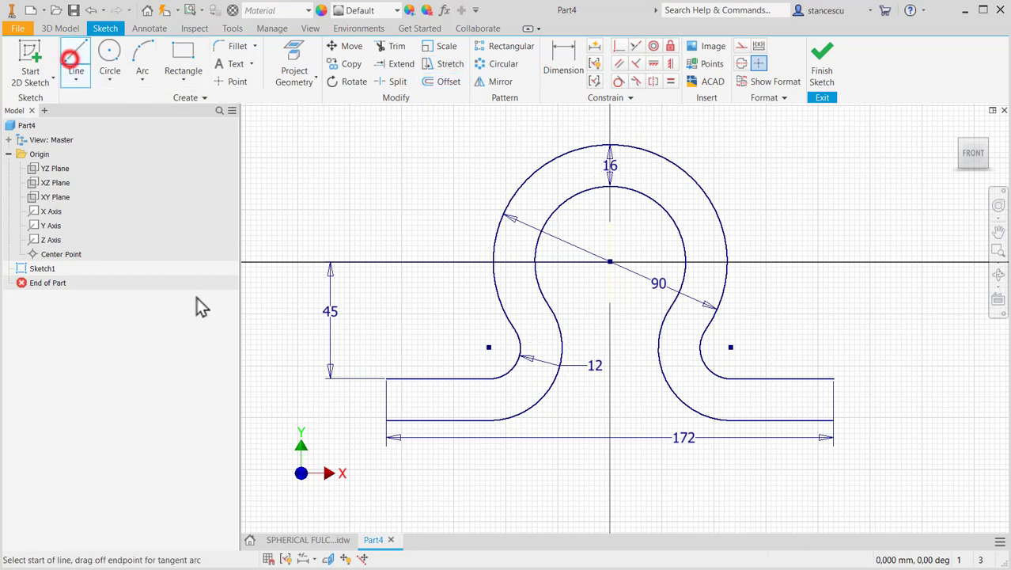
{"action": "left_click", "coordinate": [386, 379]}
{"action": "left_click", "coordinate": [386, 419]}
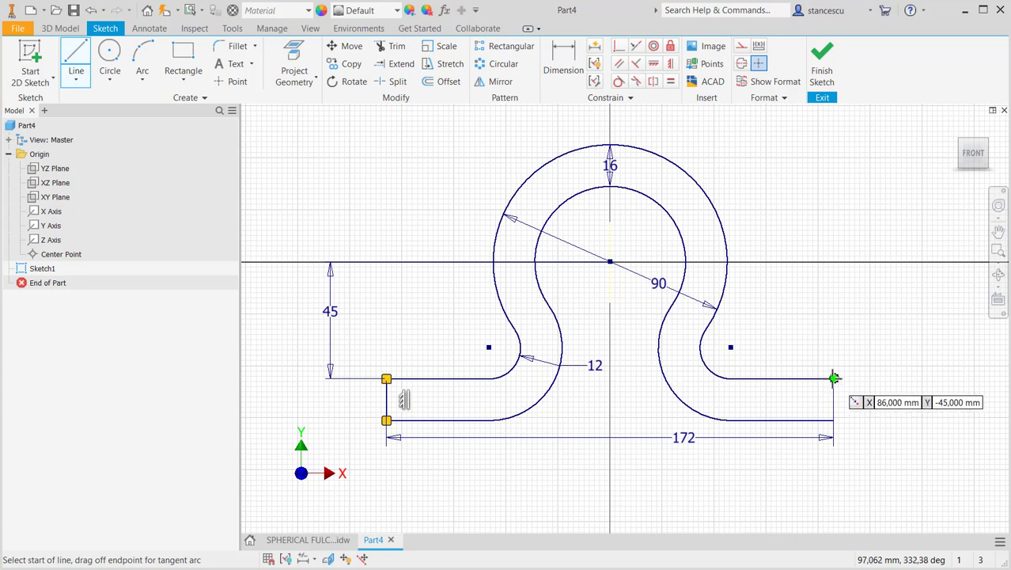
{"action": "left_click", "coordinate": [831, 379]}
{"action": "left_click", "coordinate": [834, 419]}
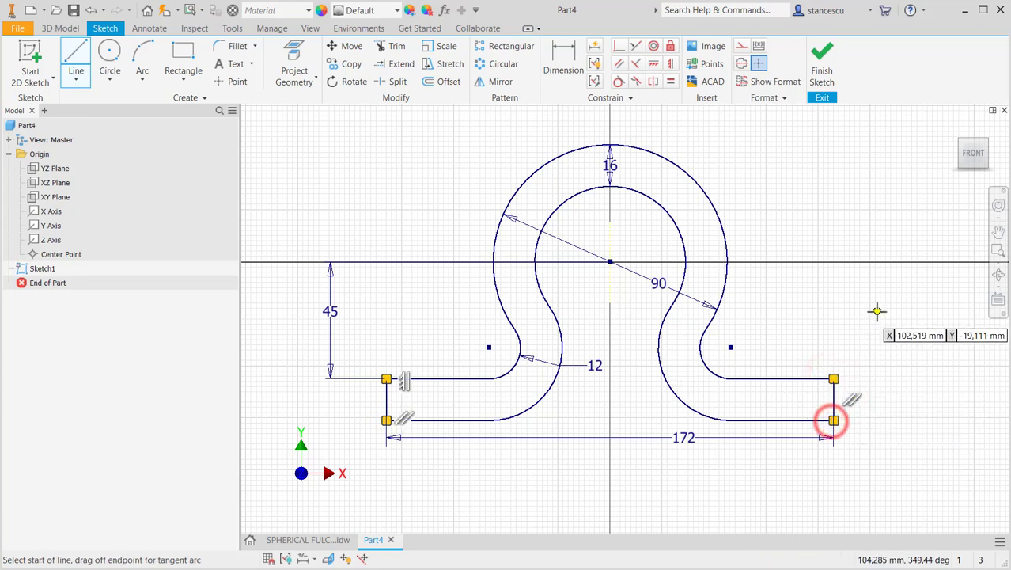
{"action": "left_click", "coordinate": [819, 73]}
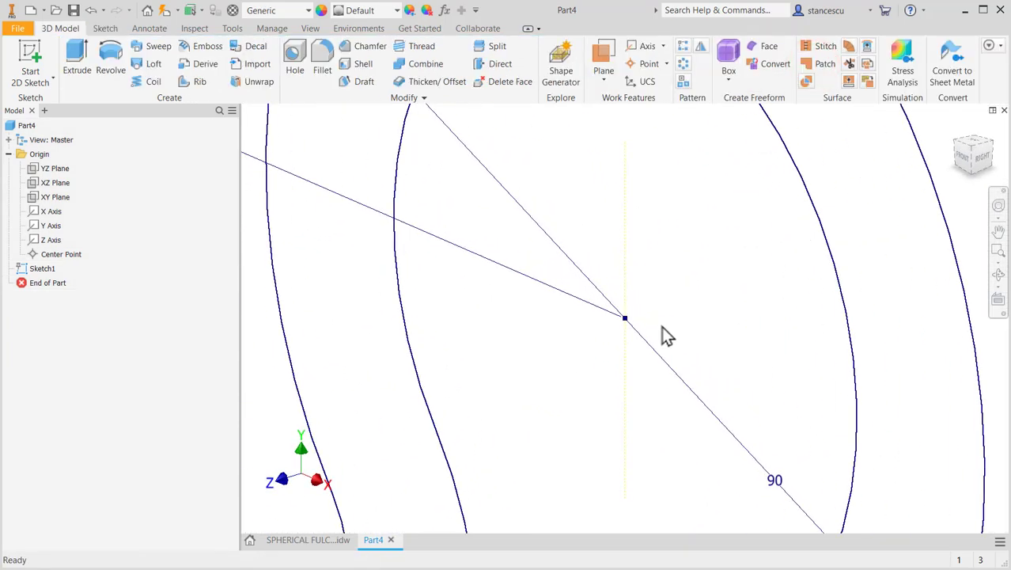
Extrude the closed omega profile symmetrically about the sketch plane with a total distance of 70 mm
{"action": "key", "text": "F6"}
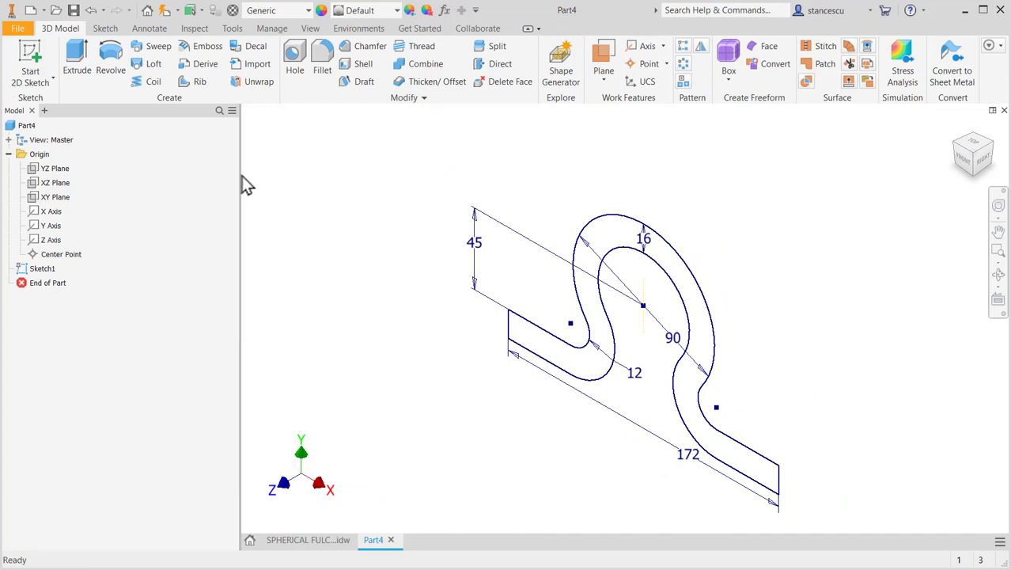
{"action": "left_click", "coordinate": [73, 62]}
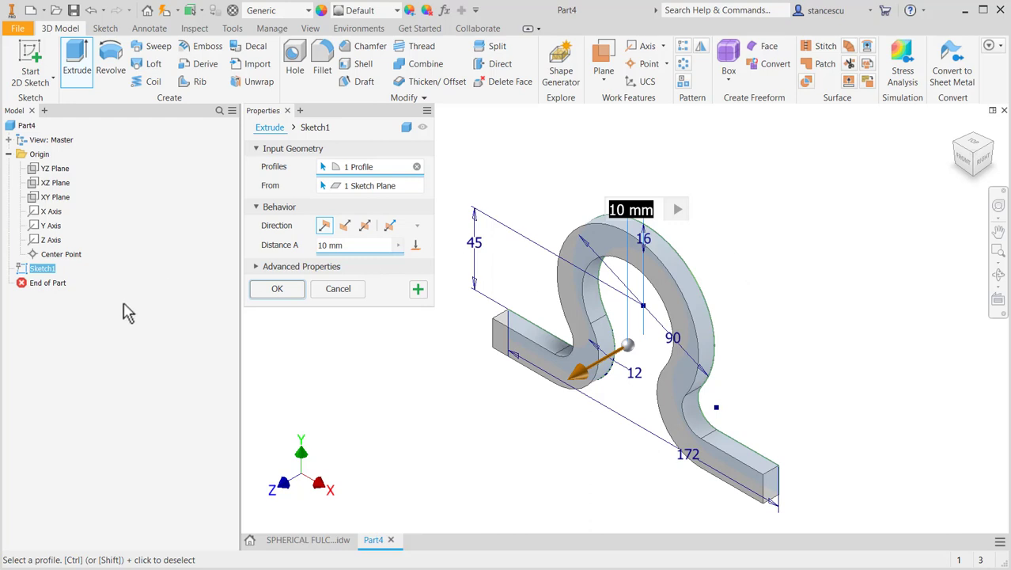
{"action": "left_click", "coordinate": [364, 227]}
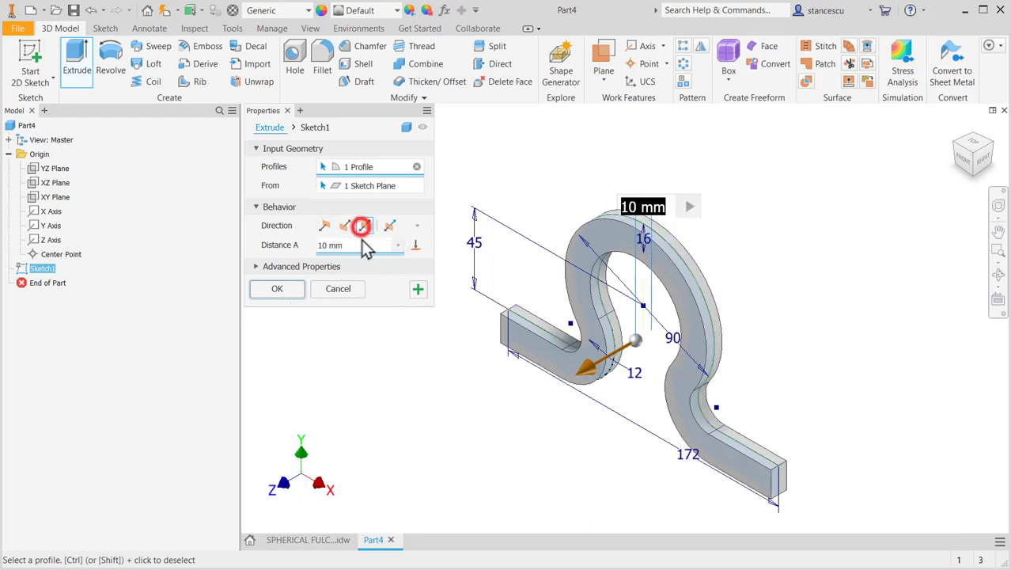
{"action": "left_click", "coordinate": [351, 248]}
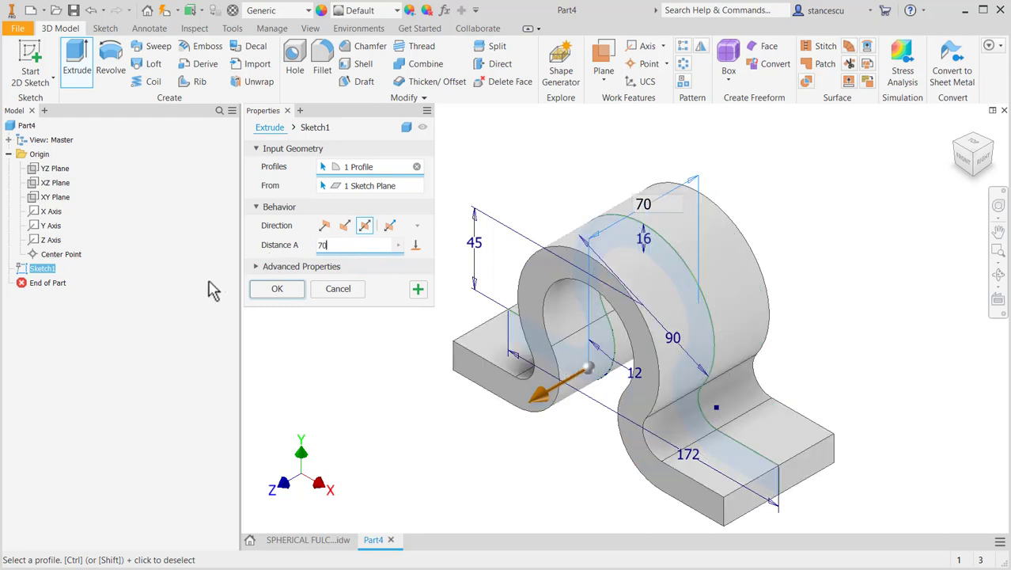
{"action": "left_click", "coordinate": [278, 290]}
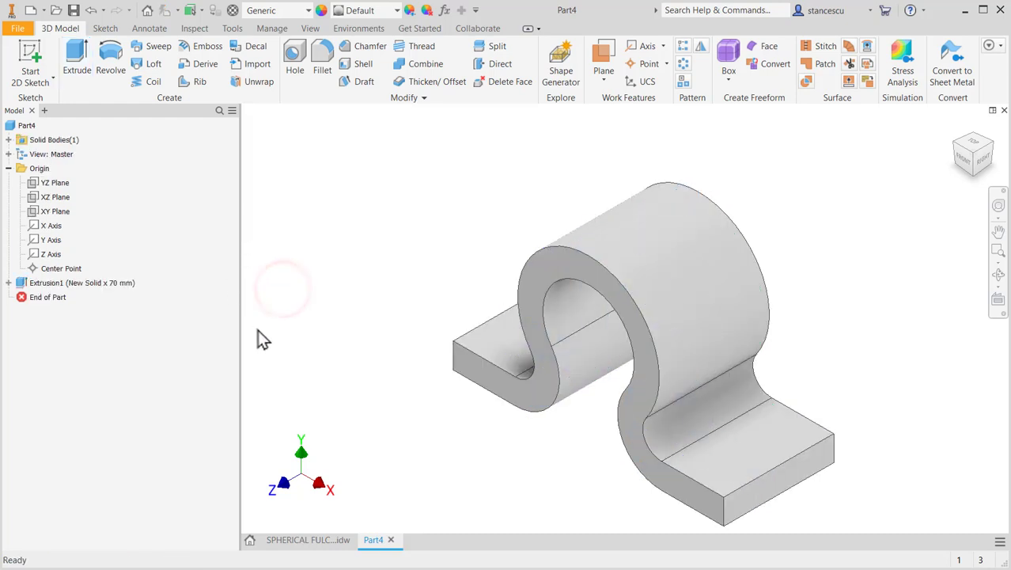
Examine the slot width and round hole diameter in section view A-A of the SPHERICAL FULCRUM drawing
{"action": "left_click", "coordinate": [295, 540]}
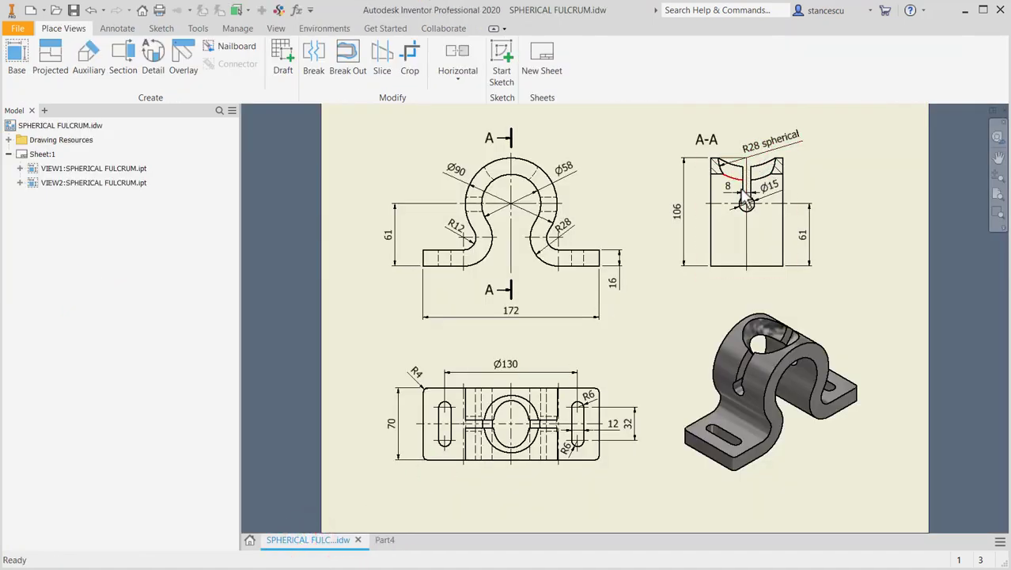
{"action": "scroll", "coordinate": [774, 200], "scroll_direction": "down", "scroll_amount": 3}
{"action": "scroll", "coordinate": [774, 200], "scroll_direction": "down", "scroll_amount": 3}
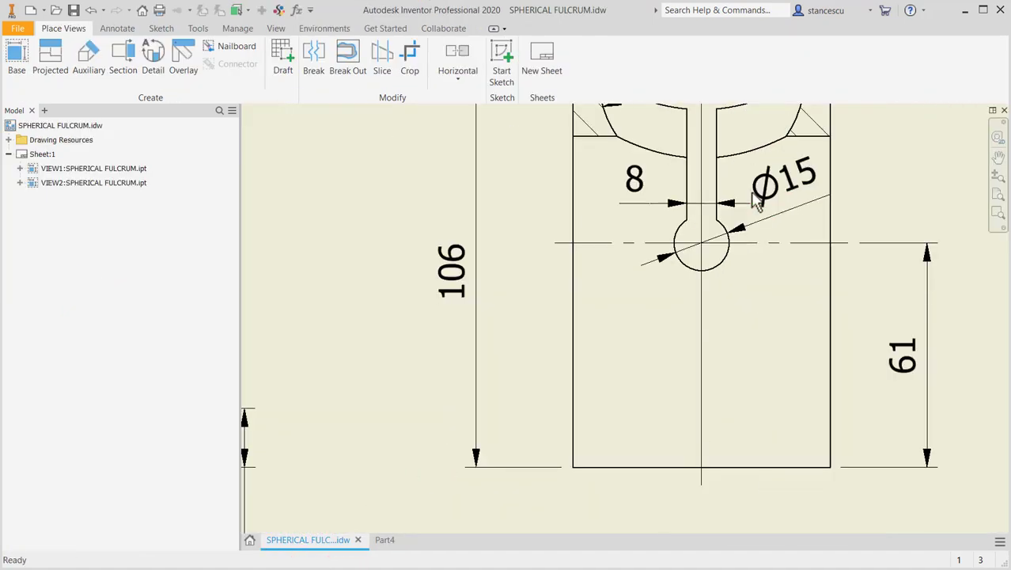
{"action": "middle_click_drag", "start_coordinate": [774, 204], "coordinate": [774, 266]}
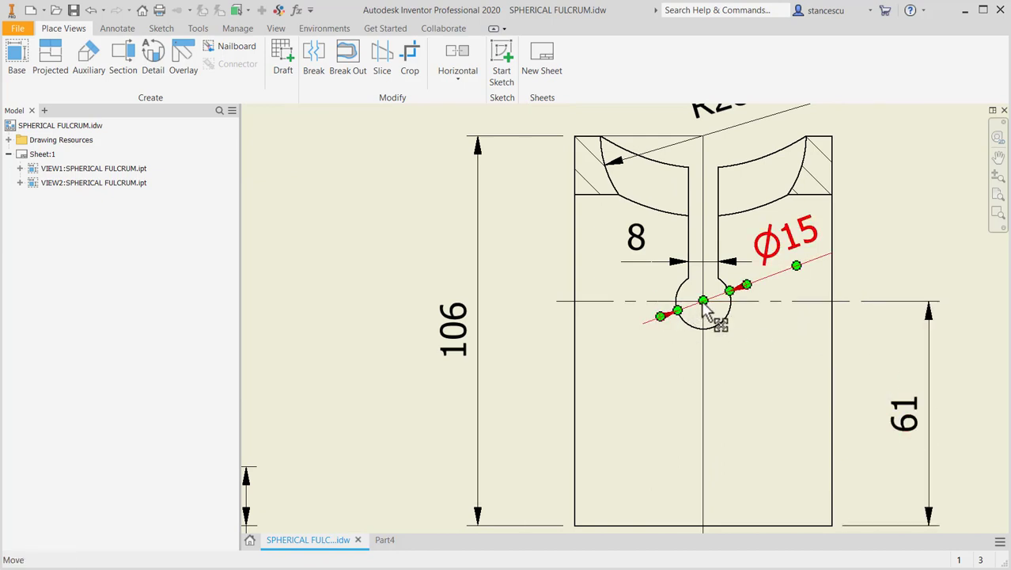
Examine how the round hole in section A-A lines up with the concentric arcs of the front view
{"action": "scroll", "coordinate": [479, 332], "scroll_direction": "up", "scroll_amount": 3}
{"action": "middle_click_drag", "start_coordinate": [473, 336], "coordinate": [660, 345]}
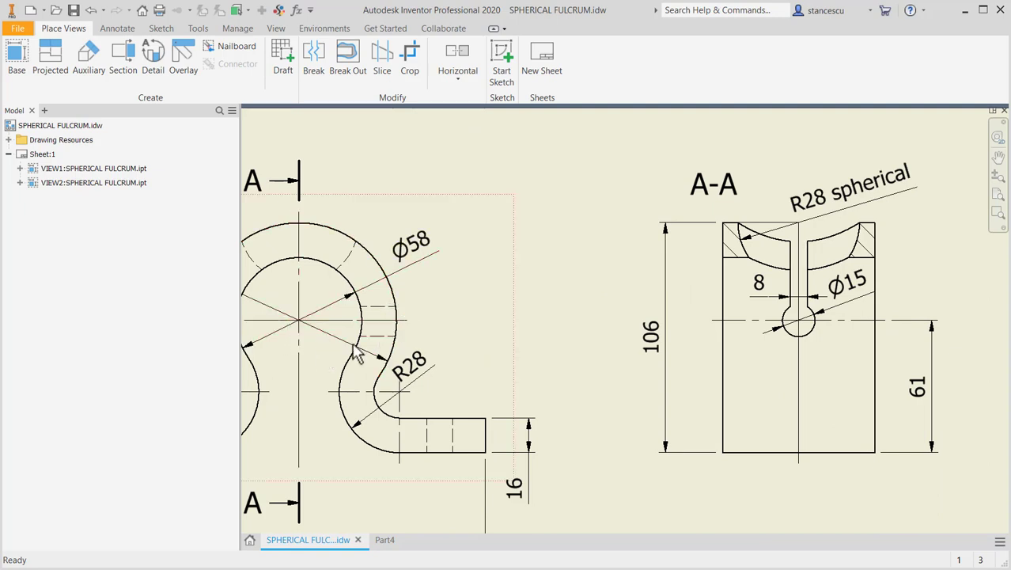
{"action": "middle_click_drag", "start_coordinate": [324, 316], "coordinate": [447, 318]}
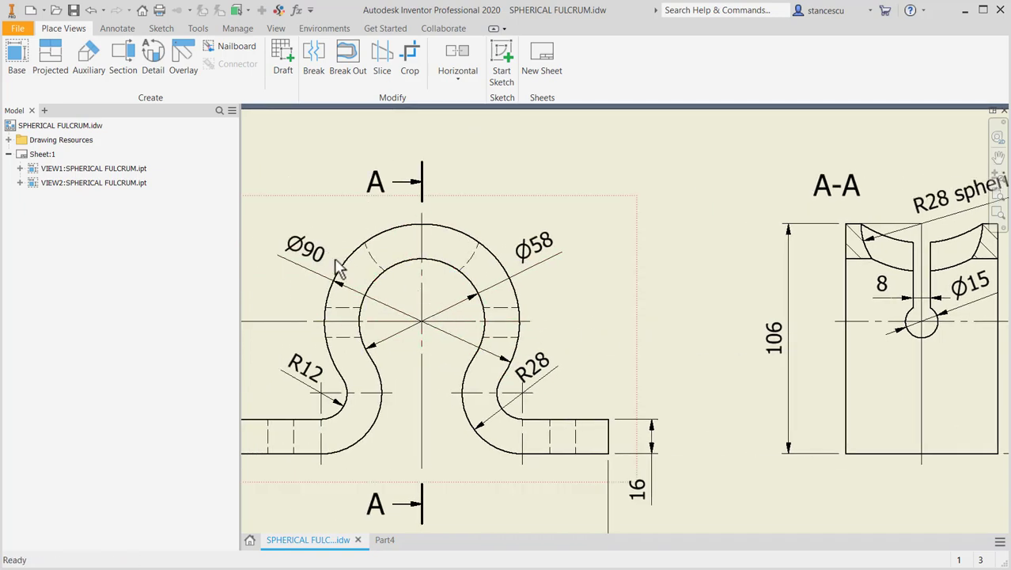
{"action": "middle_click_drag", "start_coordinate": [626, 332], "coordinate": [384, 337]}
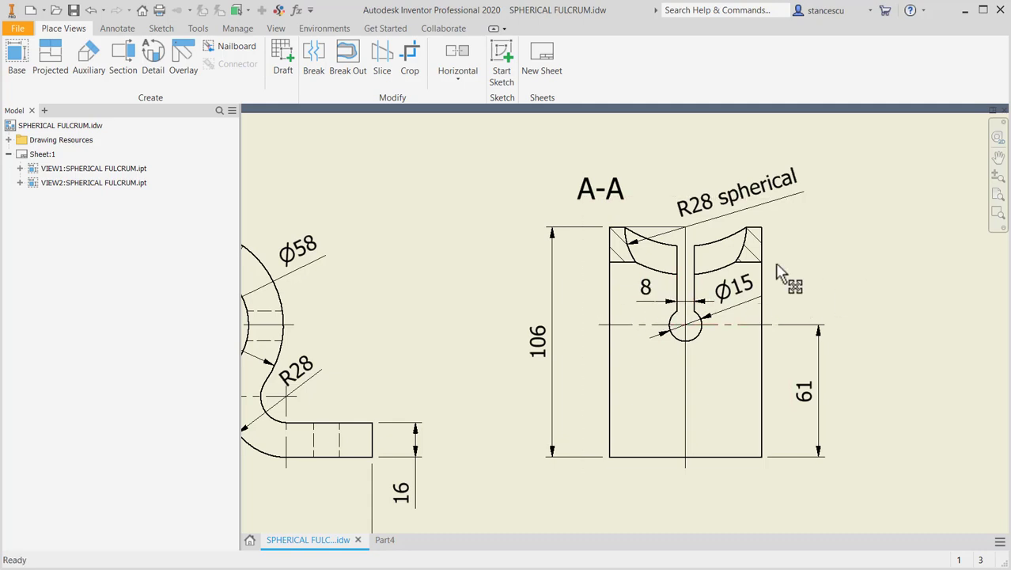
Return to the Part4 model and start a sketch on the YZ plane, with the graphics sliced at the sketch plane
{"action": "left_click", "coordinate": [388, 542]}
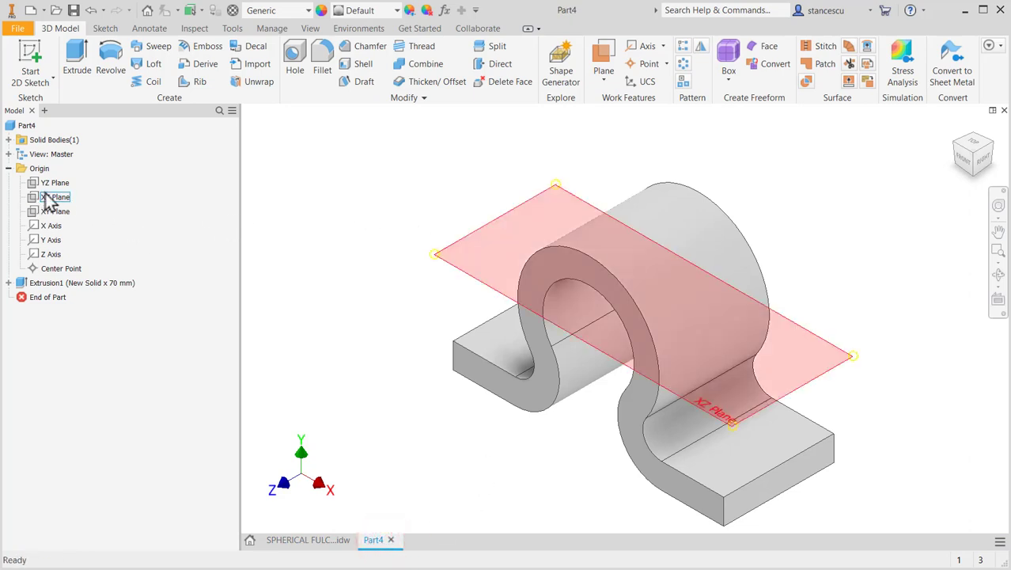
{"action": "left_click", "coordinate": [51, 186]}
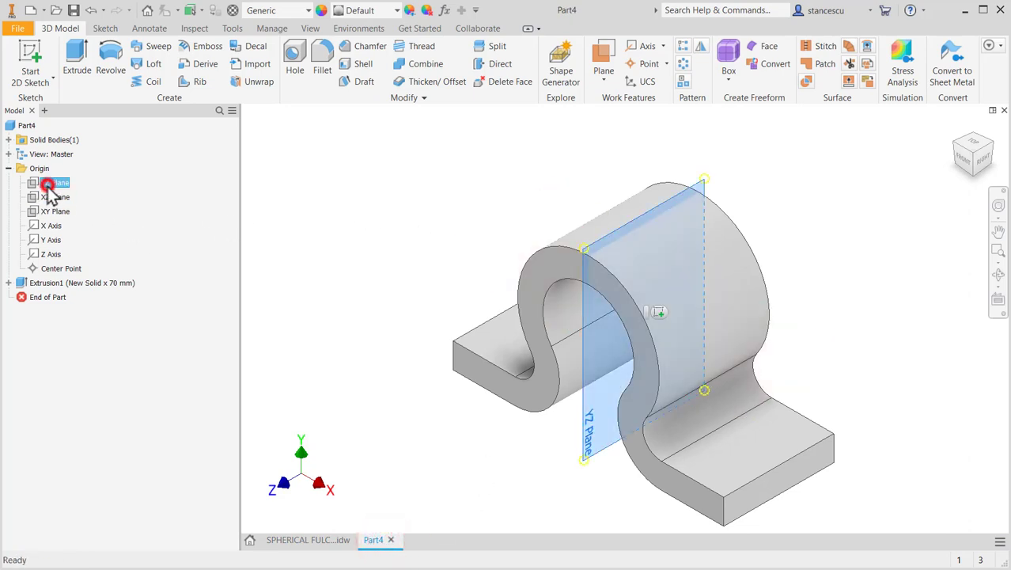
{"action": "left_click", "coordinate": [659, 314]}
{"action": "key", "text": "F7"}
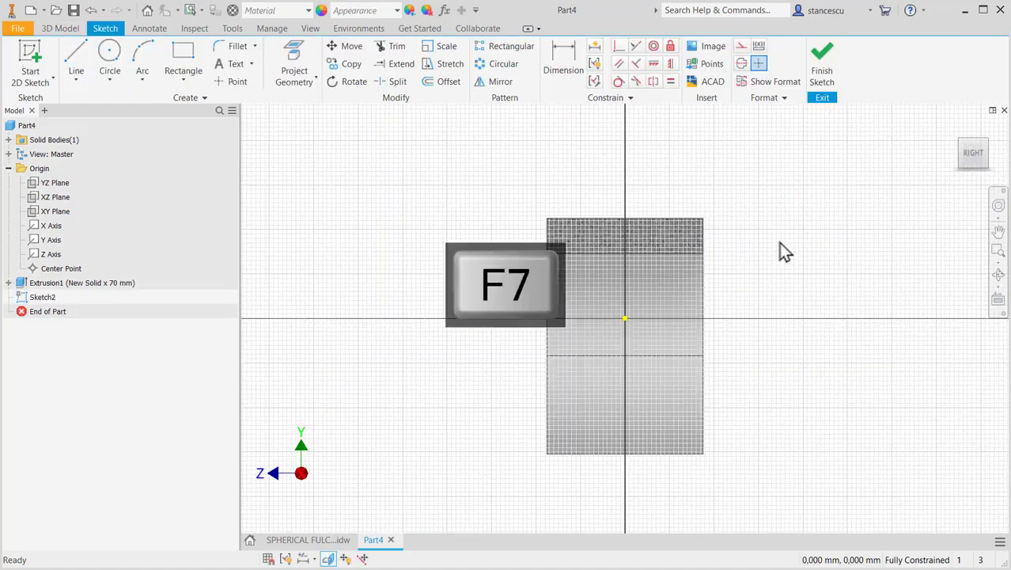
Draw a centre-point circle at the origin with a diameter of 15 mm
{"action": "left_click", "coordinate": [108, 50]}
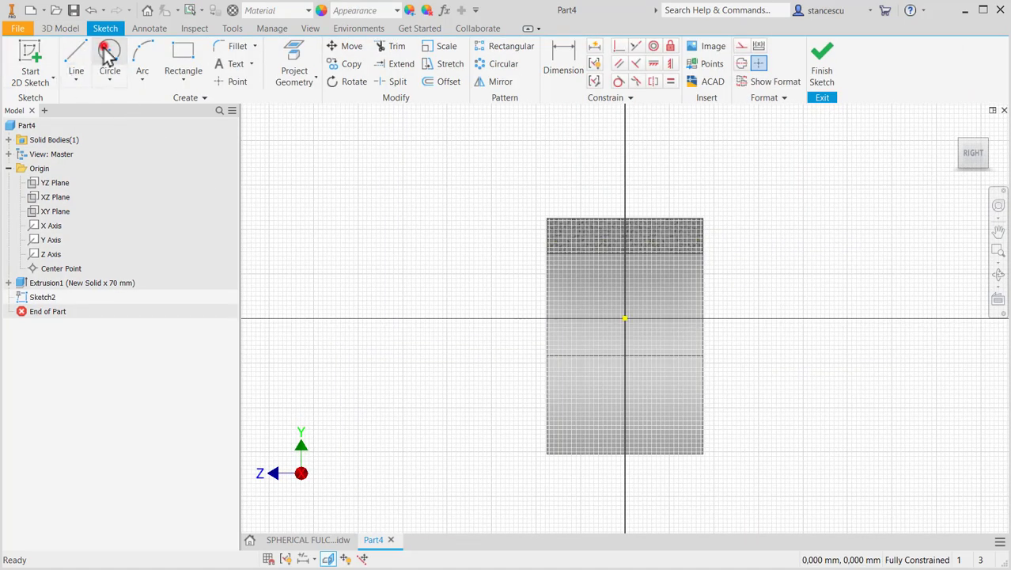
{"action": "left_click", "coordinate": [625, 318]}
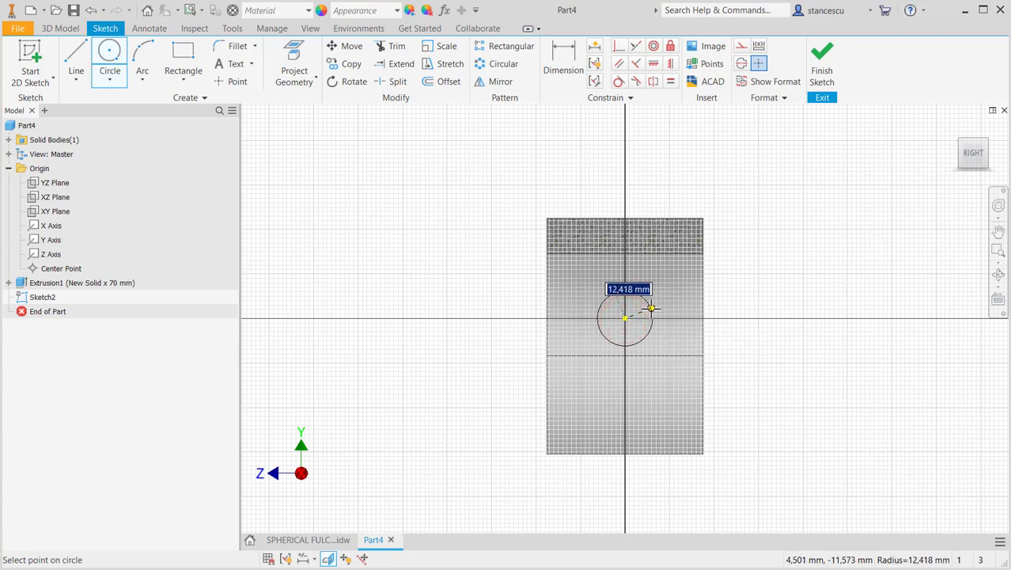
{"action": "right_click", "coordinate": [650, 308]}
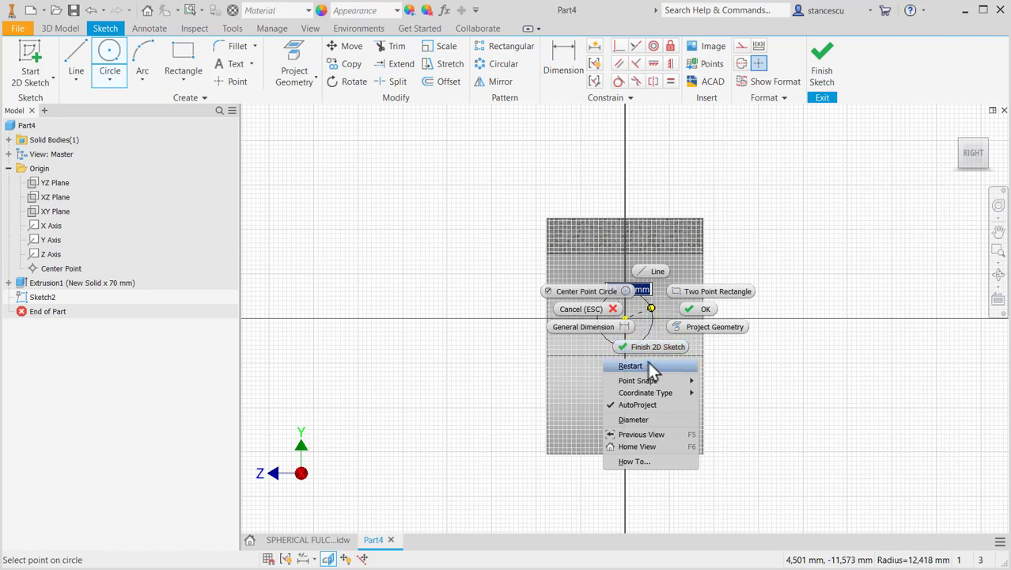
{"action": "left_click", "coordinate": [648, 420]}
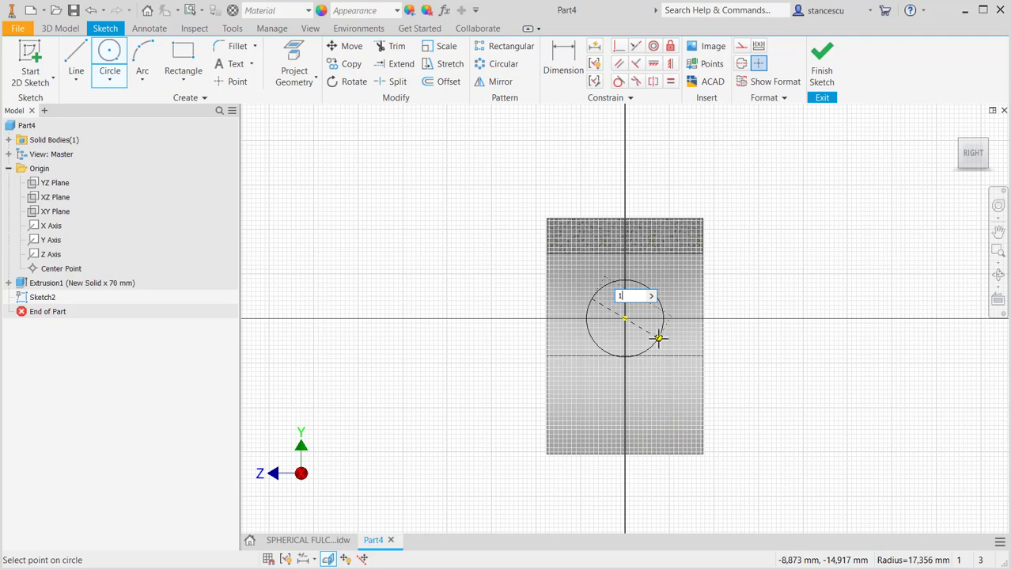
{"action": "key", "text": "Return"}
{"action": "scroll", "coordinate": [632, 265], "scroll_direction": "up", "scroll_amount": 2}
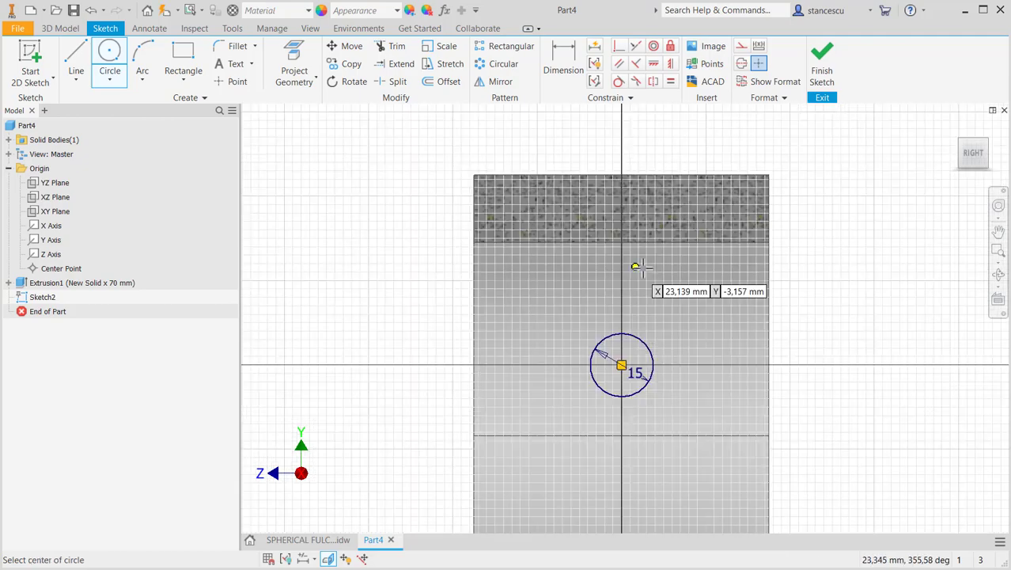
Draw a narrow upright rectangle from the upper arc of the circle to just above the body's top edge
{"action": "left_click", "coordinate": [182, 52]}
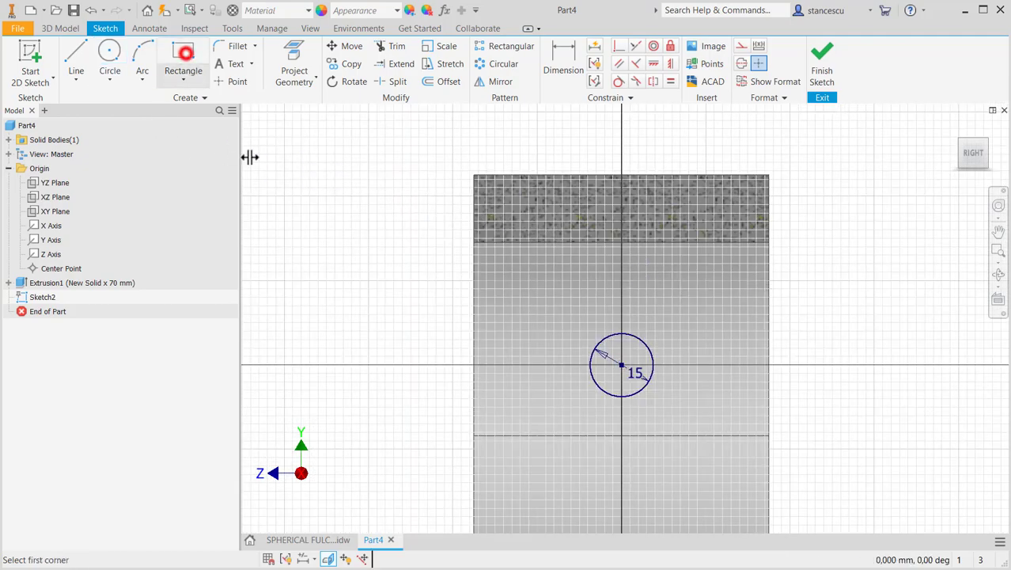
{"action": "left_click", "coordinate": [607, 336]}
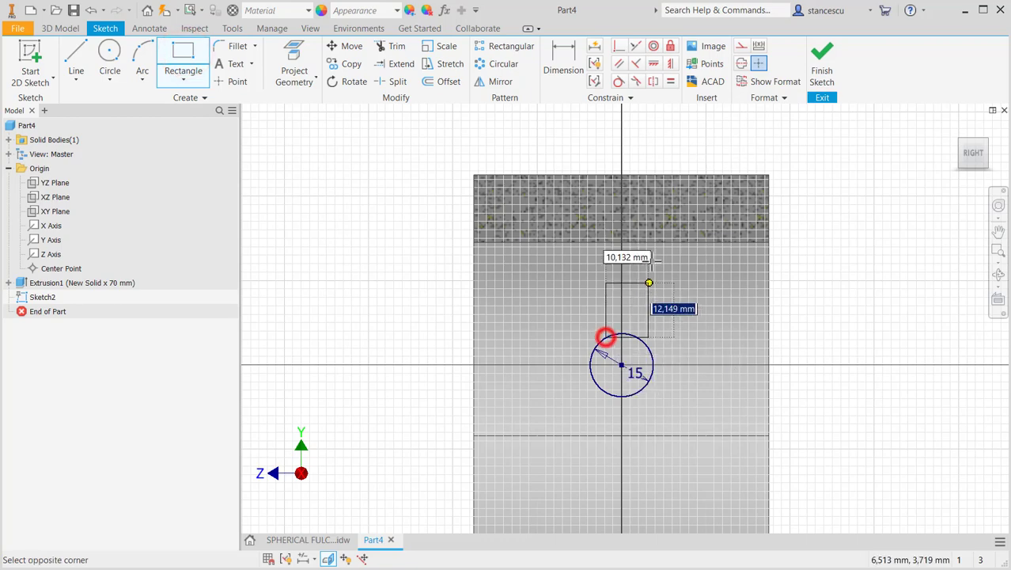
{"action": "left_click", "coordinate": [630, 156]}
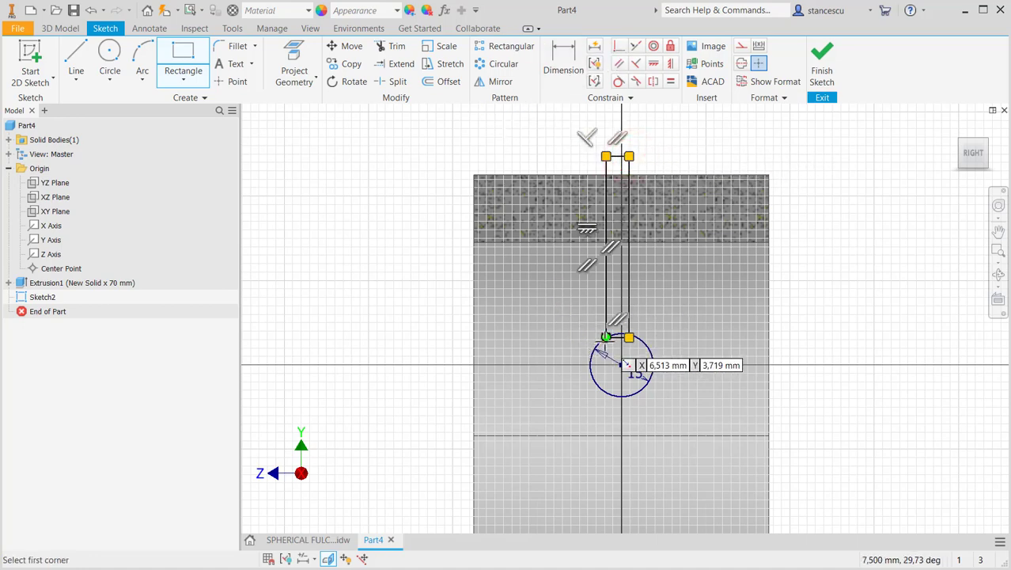
Make the rectangle's lower-right corner coincident with the 15 mm circle
{"action": "left_click", "coordinate": [618, 49]}
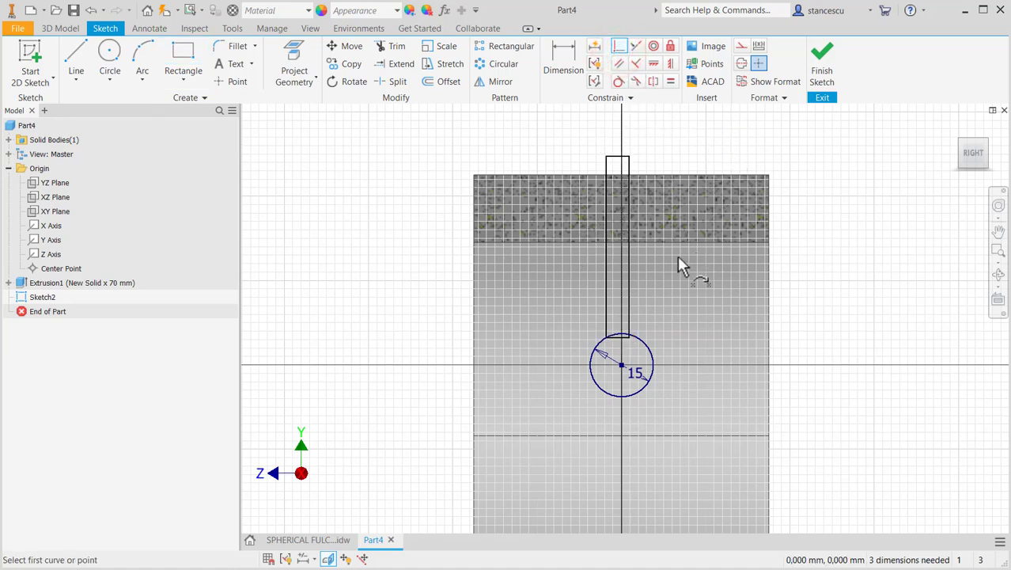
{"action": "left_click", "coordinate": [629, 338]}
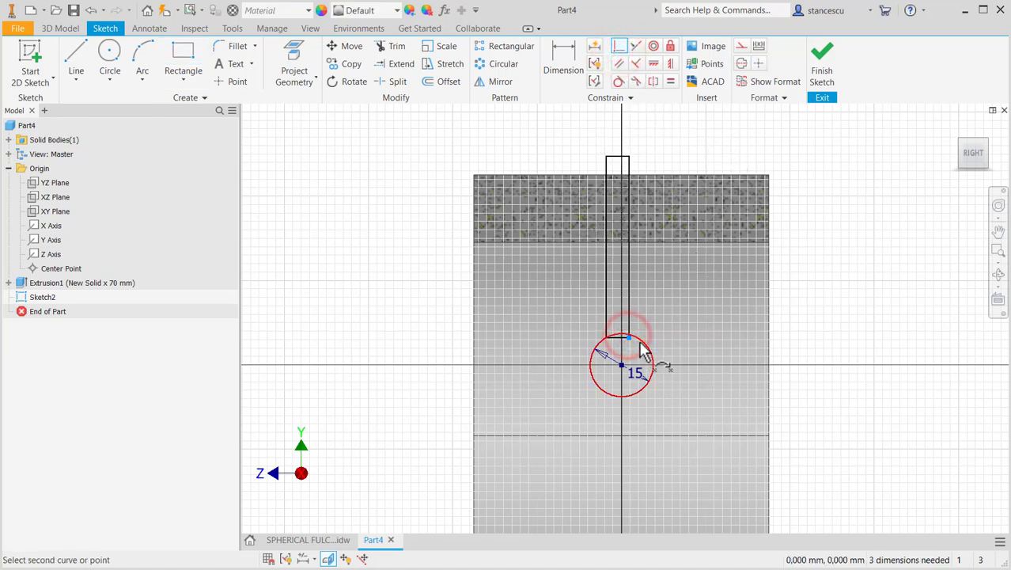
{"action": "left_click", "coordinate": [639, 340]}
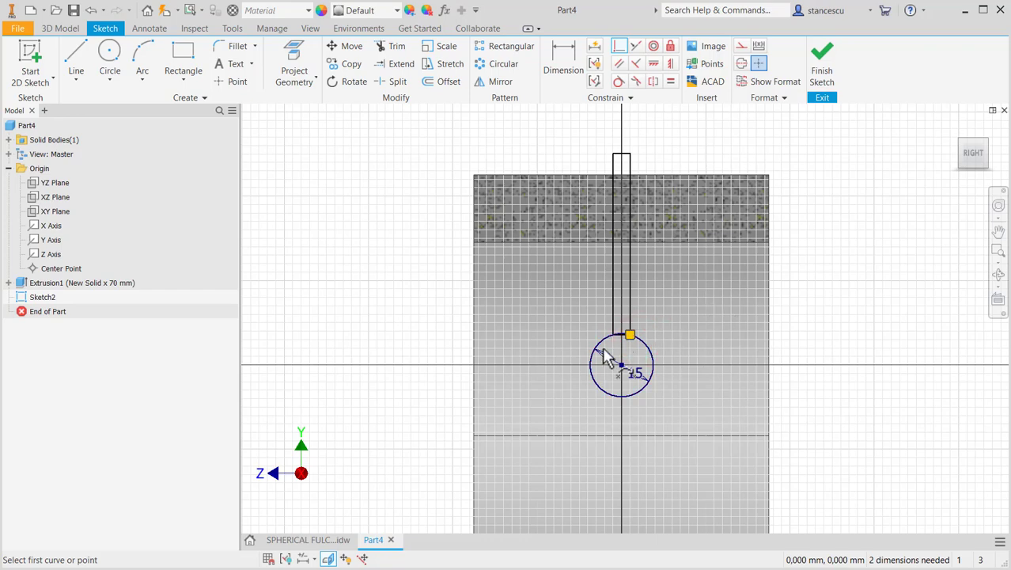
{"action": "scroll", "coordinate": [601, 332], "scroll_direction": "up", "scroll_amount": 8}
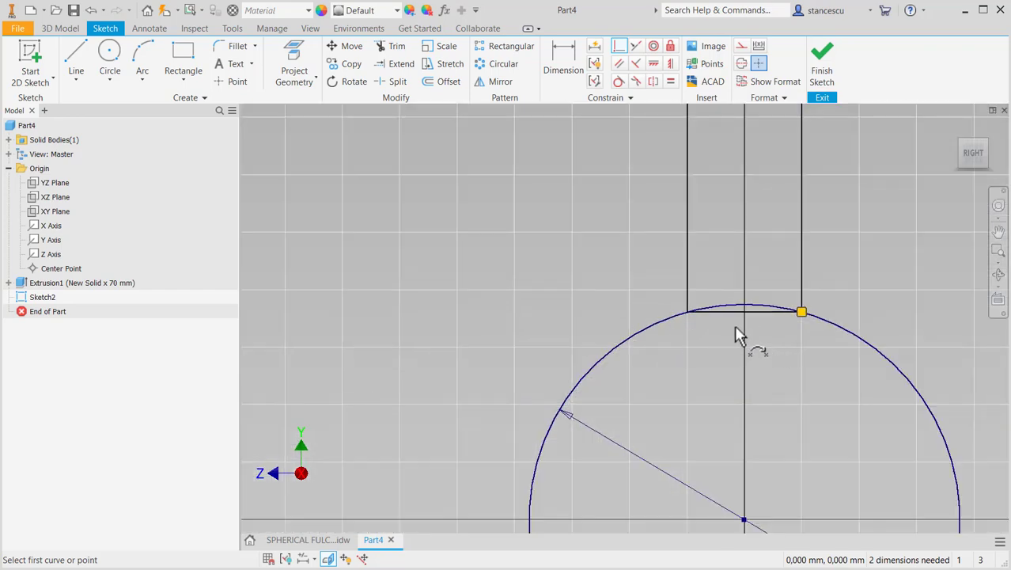
{"action": "scroll", "coordinate": [774, 328], "scroll_direction": "down", "scroll_amount": 10}
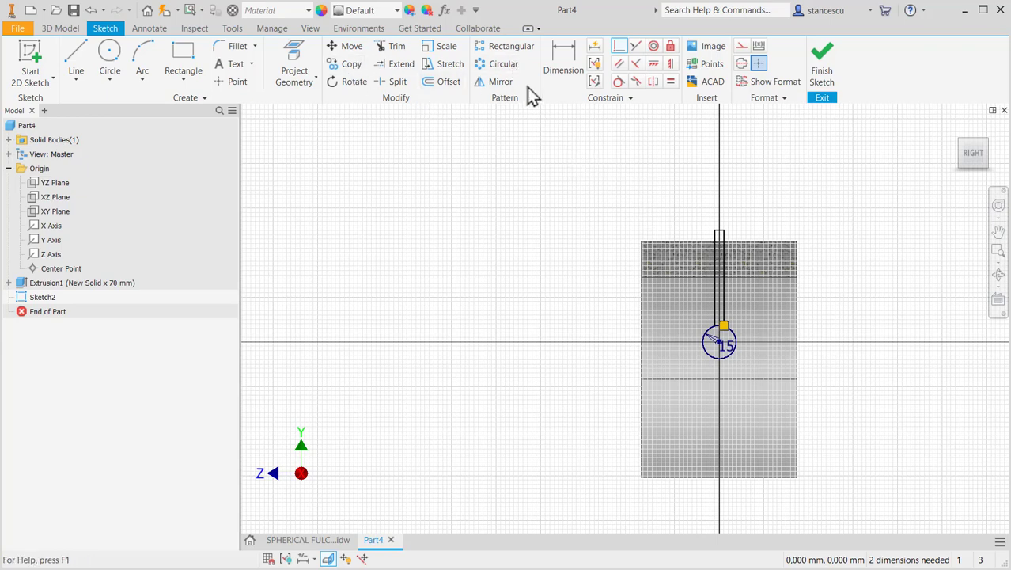
Project the body's top edge into the sketch and make the rectangle's top line collinear with it
{"action": "left_click", "coordinate": [300, 67]}
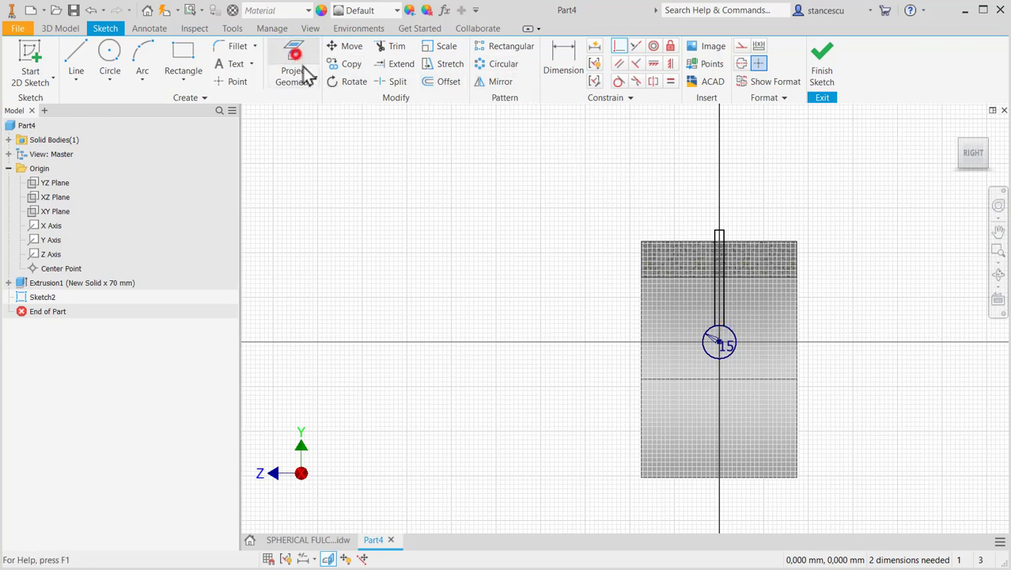
{"action": "left_click", "coordinate": [672, 241]}
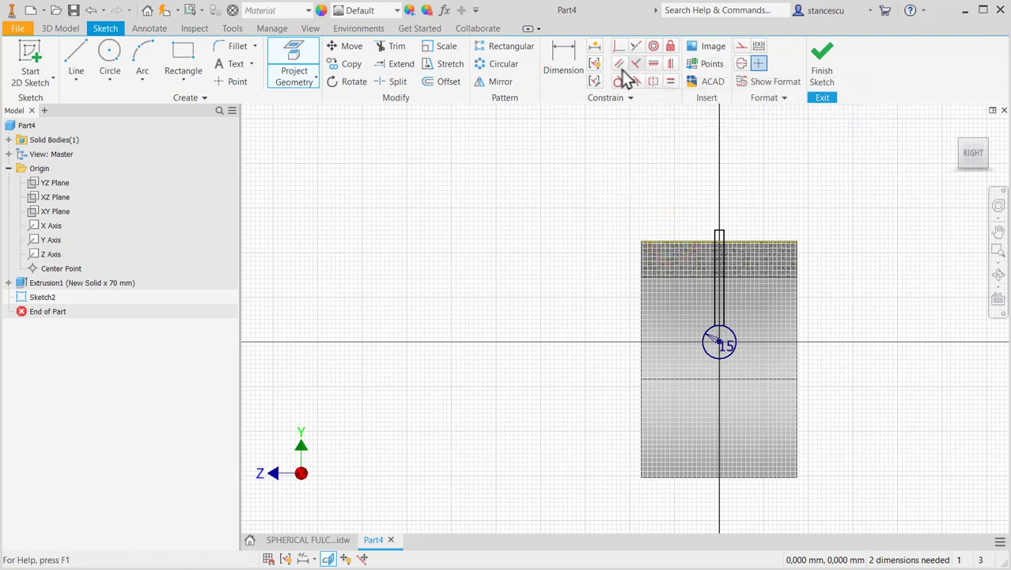
{"action": "left_click", "coordinate": [635, 46]}
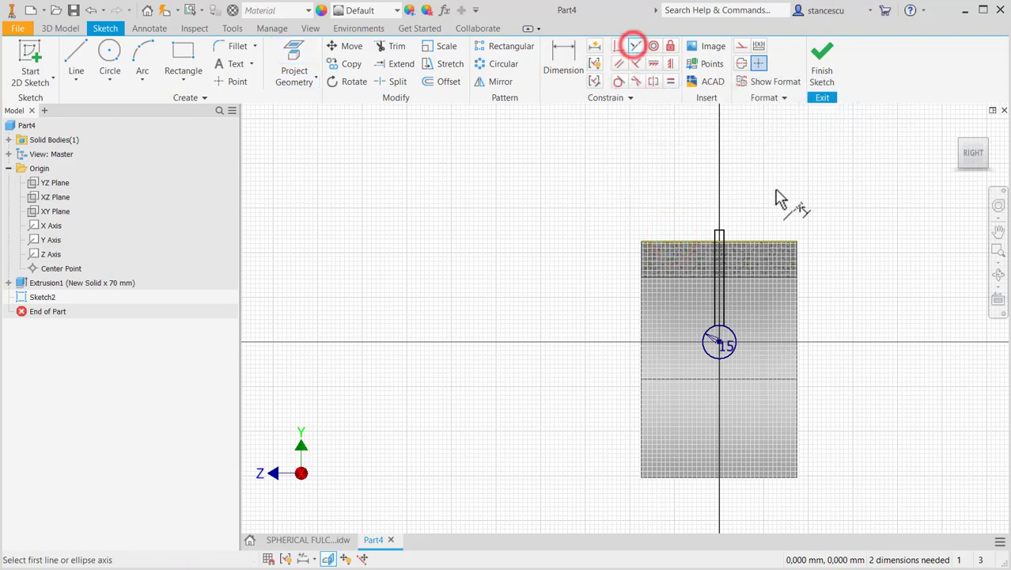
{"action": "scroll", "coordinate": [705, 244], "scroll_direction": "up", "scroll_amount": 3}
{"action": "left_click", "coordinate": [671, 338]}
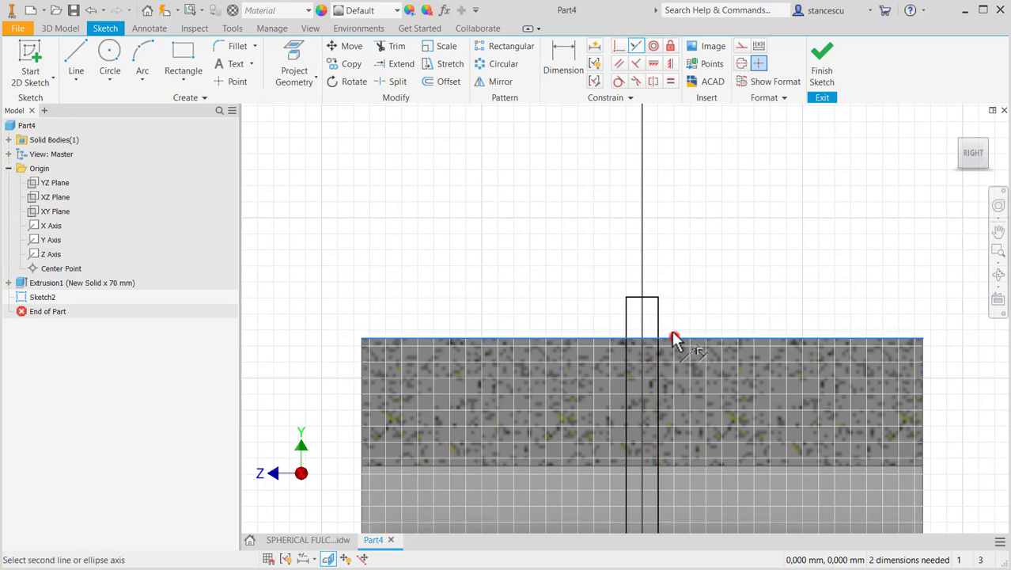
{"action": "left_click", "coordinate": [645, 298]}
{"action": "scroll", "coordinate": [703, 267], "scroll_direction": "down", "scroll_amount": 3}
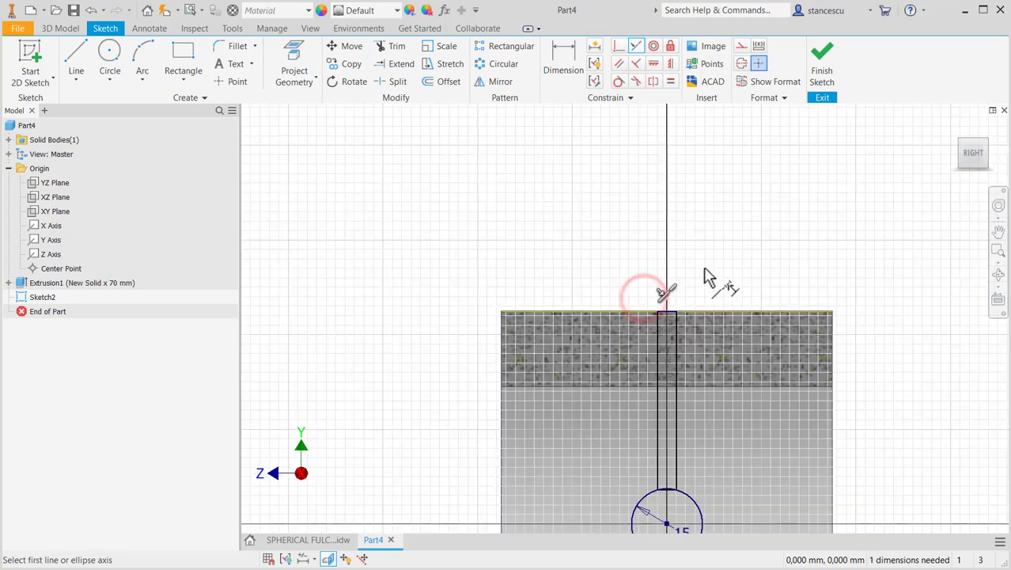
Dimension the slot rectangle's width between its two vertical sides as 8 mm
{"action": "middle_click_drag", "start_coordinate": [733, 249], "coordinate": [734, 159]}
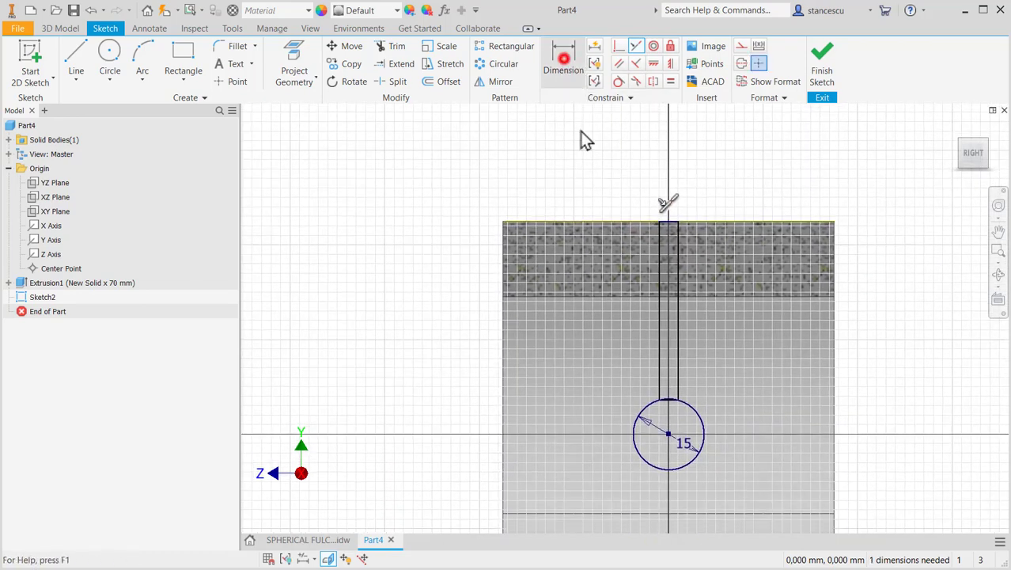
{"action": "left_click", "coordinate": [564, 58]}
{"action": "left_click", "coordinate": [661, 329]}
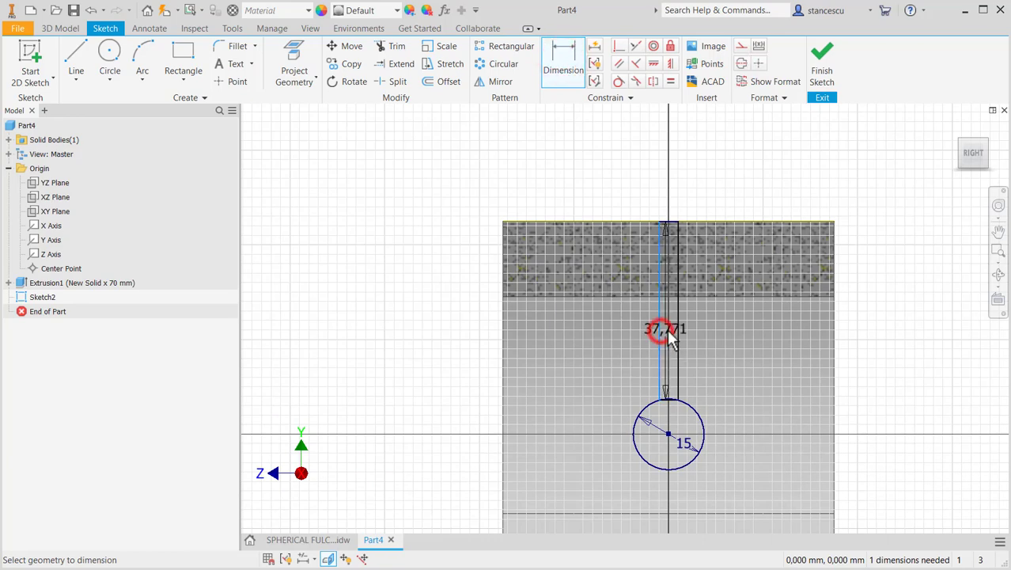
{"action": "left_click", "coordinate": [678, 323]}
{"action": "left_click", "coordinate": [720, 179]}
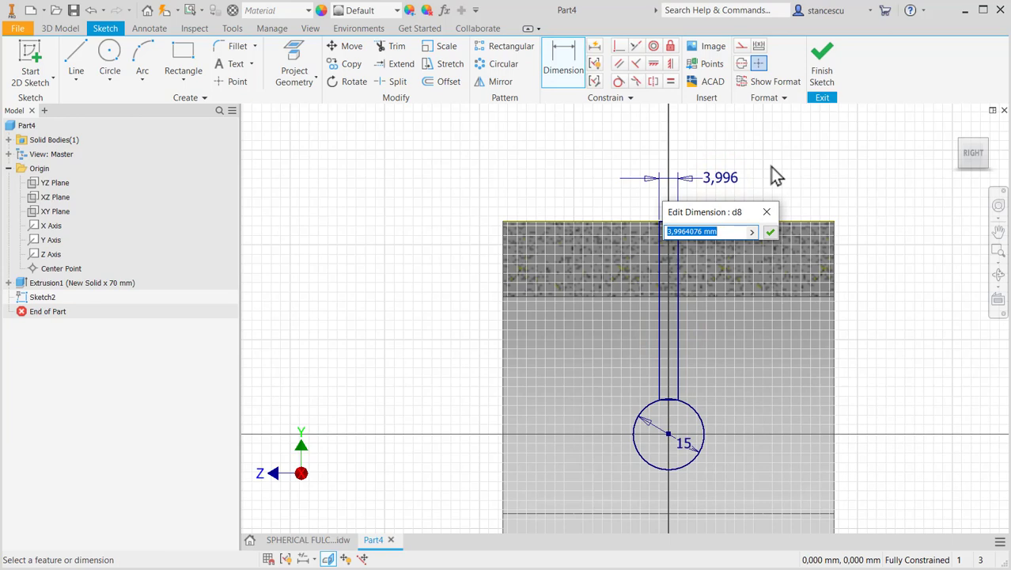
{"action": "key", "text": "Return"}
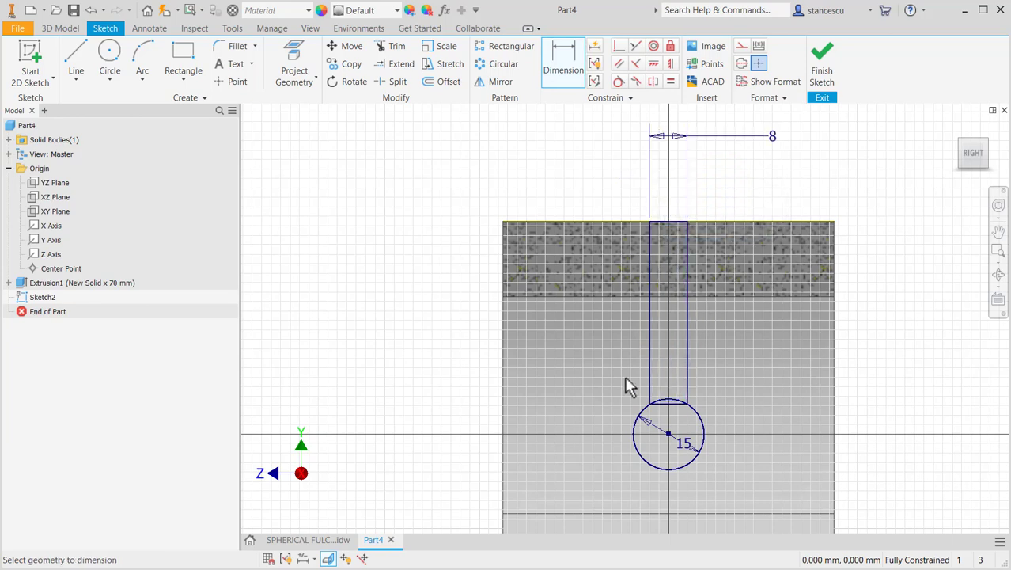
Trim the rectangle's bottom line and the circle's arc between the slot sides to form one keyhole outline
{"action": "scroll", "coordinate": [701, 381], "scroll_direction": "up", "scroll_amount": 3}
{"action": "mouse_move", "coordinate": [701, 381]}
{"action": "middle_mouse_down"}
{"action": "mouse_move", "coordinate": [673, 375]}
{"action": "mouse_move", "coordinate": [668, 409]}
{"action": "middle_mouse_up"}
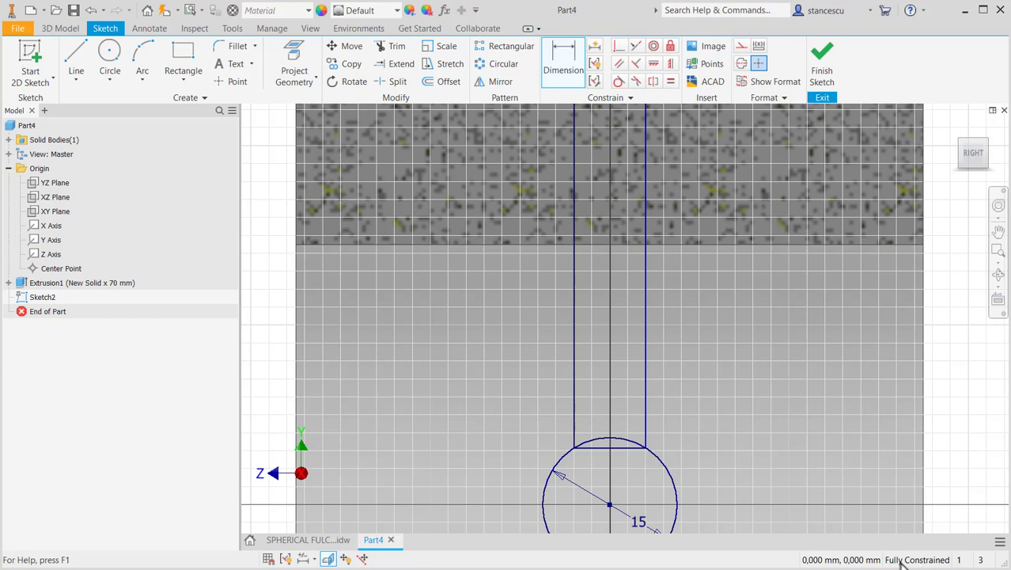
{"action": "left_click", "coordinate": [386, 46]}
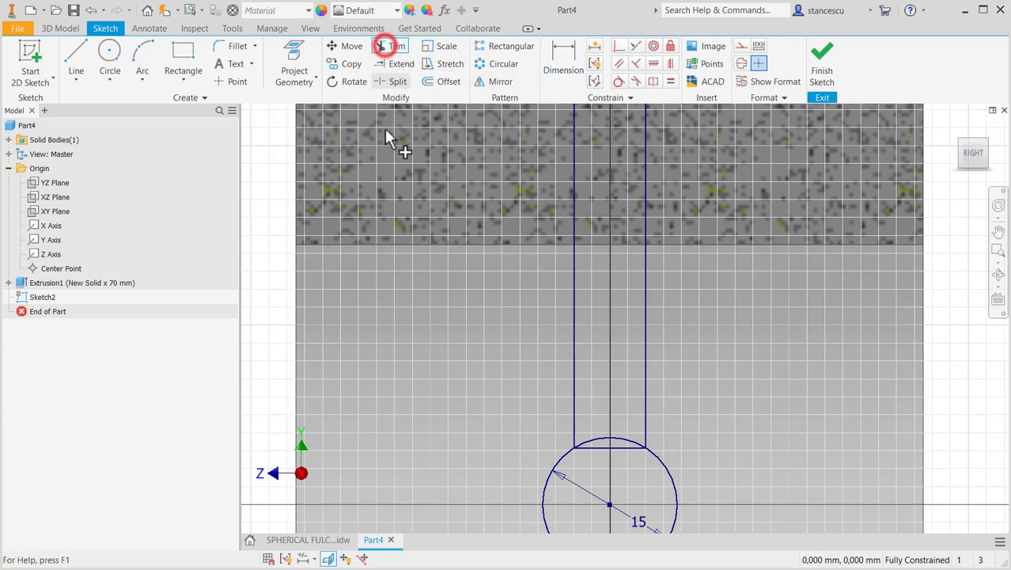
{"action": "left_click", "coordinate": [589, 451]}
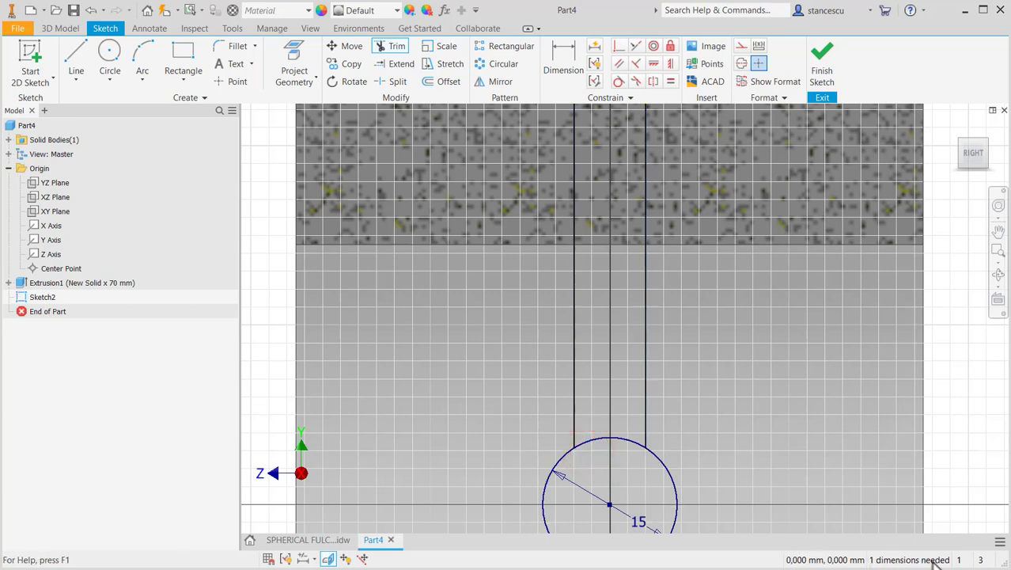
{"action": "left_click", "coordinate": [587, 440]}
{"action": "scroll", "coordinate": [713, 379], "scroll_direction": "up", "scroll_amount": 3}
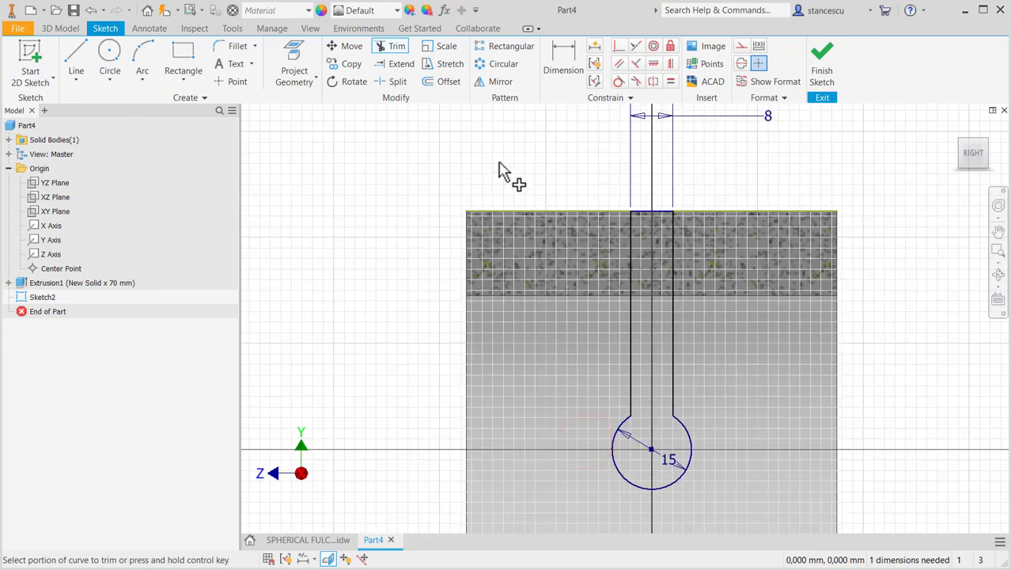
{"action": "key", "text": "Escape"}
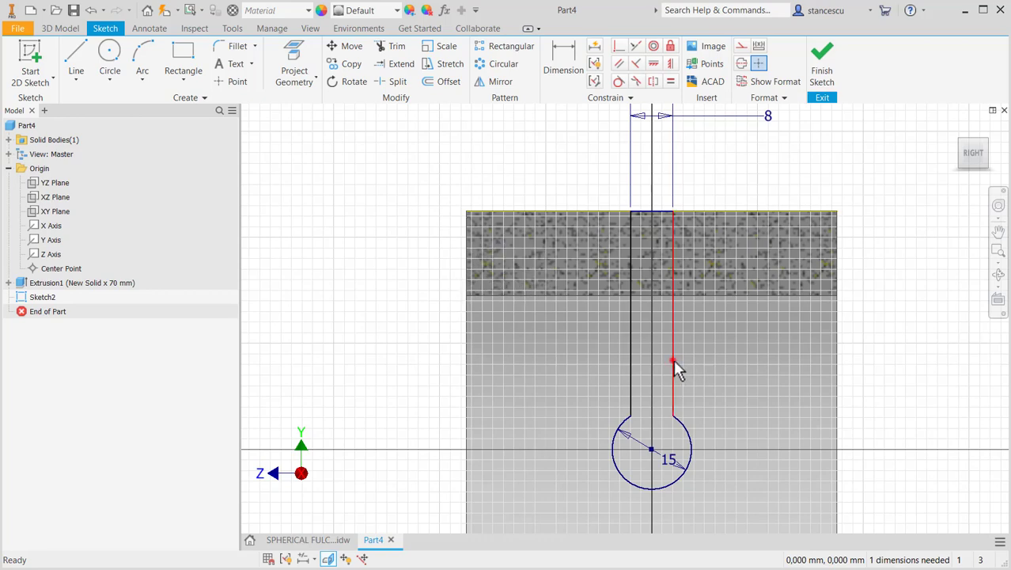
Shift the slot's right side line slightly sideways to test the slot's freedom of movement
{"action": "mouse_move", "coordinate": [674, 369]}
{"action": "left_mouse_down"}
{"action": "mouse_move", "coordinate": [684, 366]}
{"action": "mouse_move", "coordinate": [660, 363]}
{"action": "mouse_move", "coordinate": [690, 371]}
{"action": "mouse_move", "coordinate": [671, 366]}
{"action": "mouse_move", "coordinate": [681, 375]}
{"action": "left_mouse_up"}
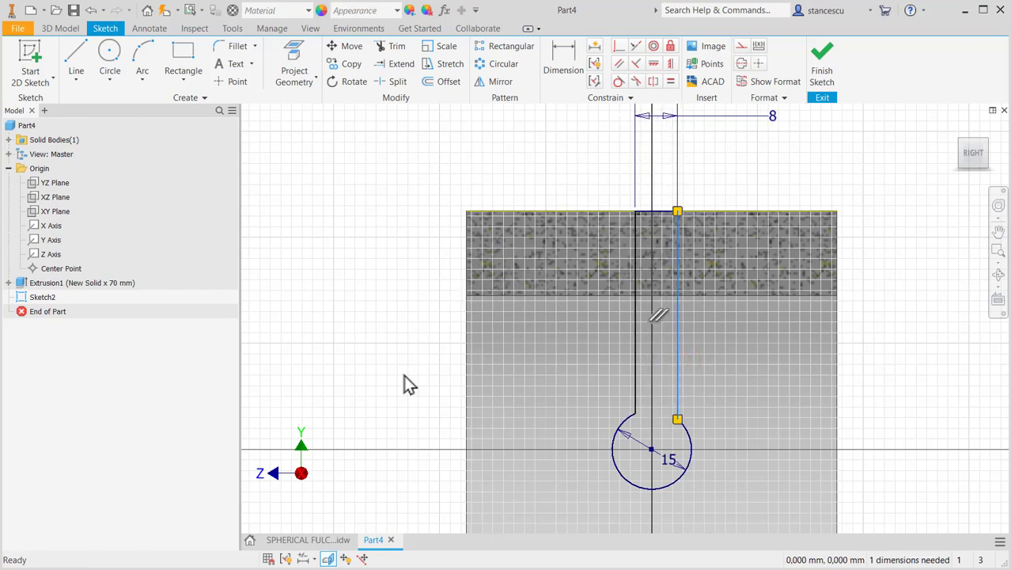
{"action": "left_click", "coordinate": [381, 299]}
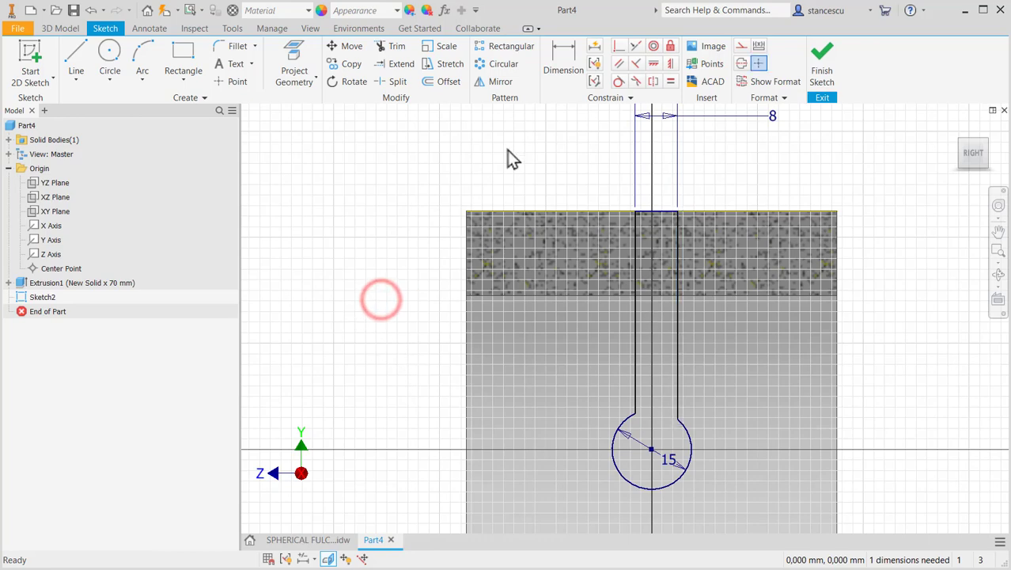
Make the keyhole slot's two vertical side lines equal in length and finish the sketch
{"action": "left_click", "coordinate": [670, 81]}
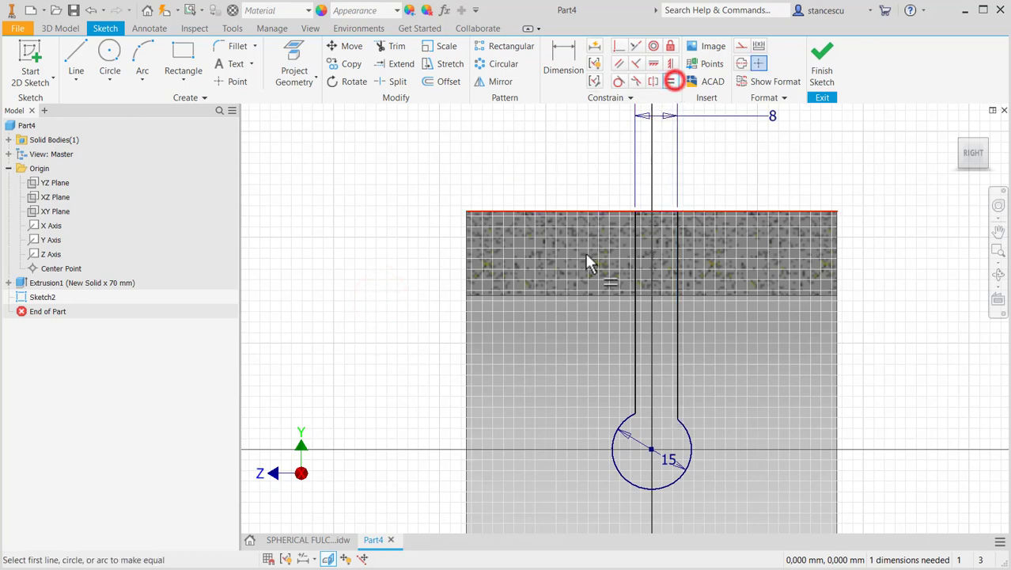
{"action": "left_click", "coordinate": [635, 346]}
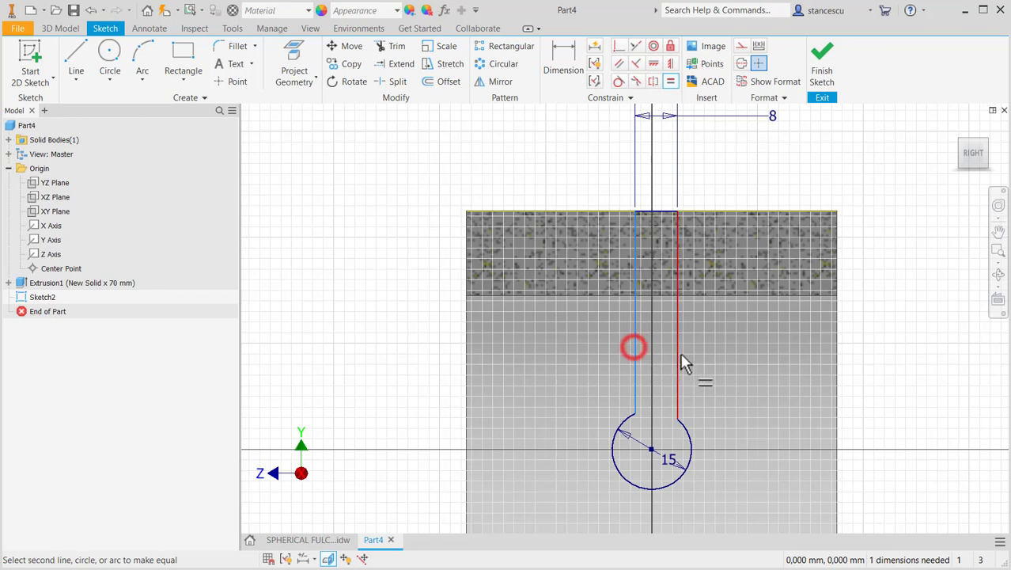
{"action": "left_click", "coordinate": [674, 352]}
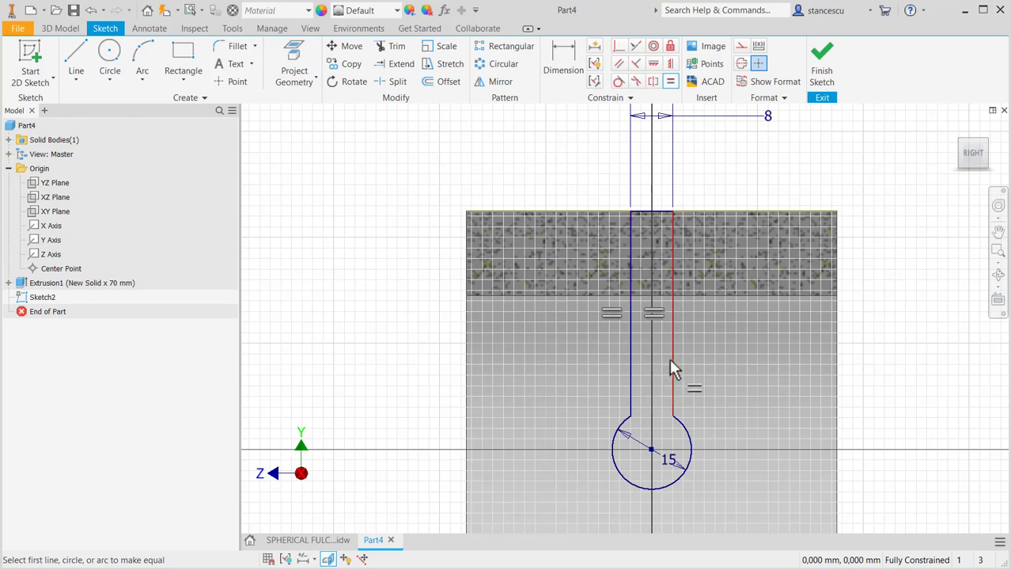
{"action": "left_click", "coordinate": [485, 149]}
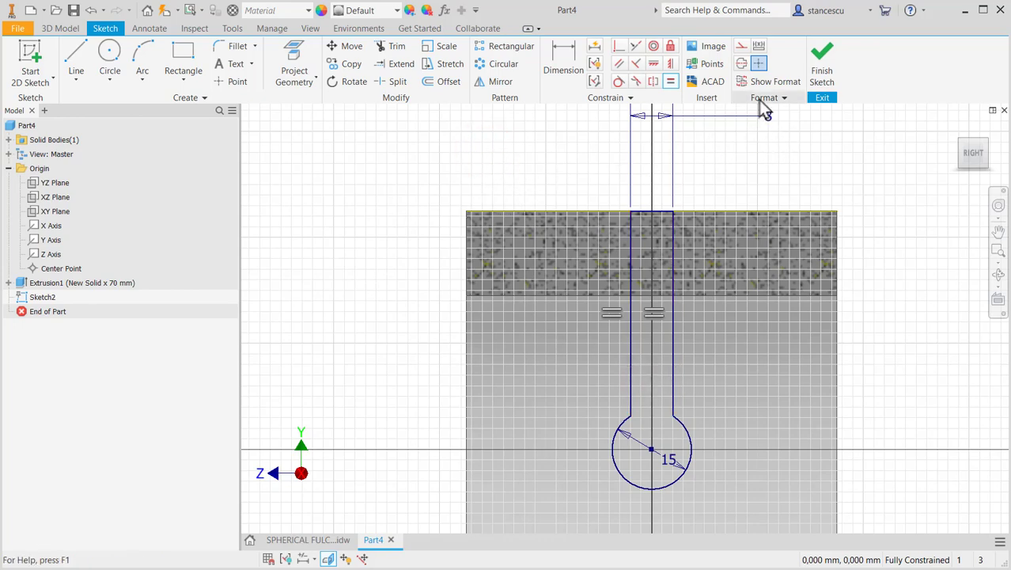
{"action": "left_click", "coordinate": [823, 75]}
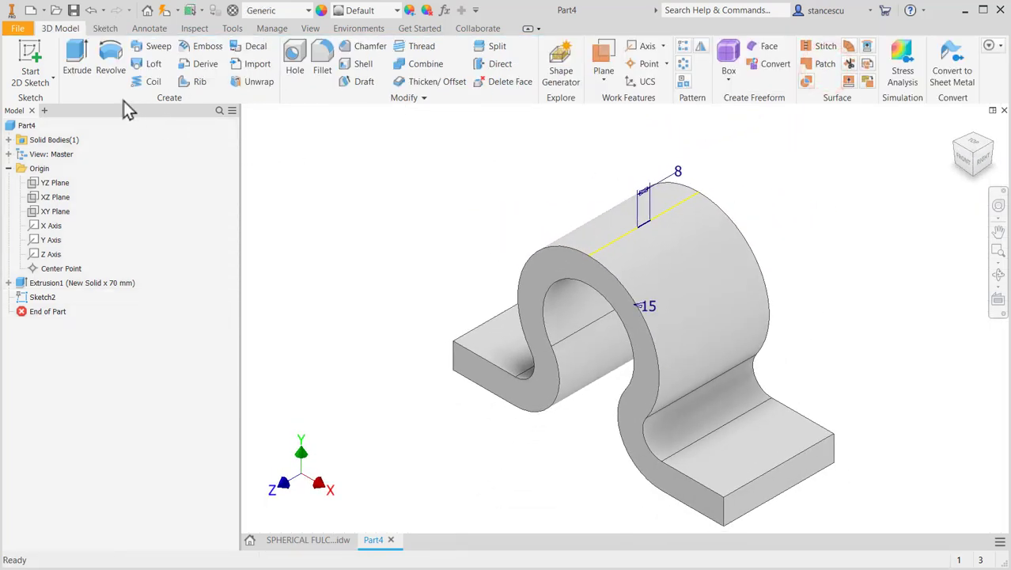
Extrude the keyhole profile as a symmetric through-all cut across the omega body
{"action": "left_click", "coordinate": [77, 57]}
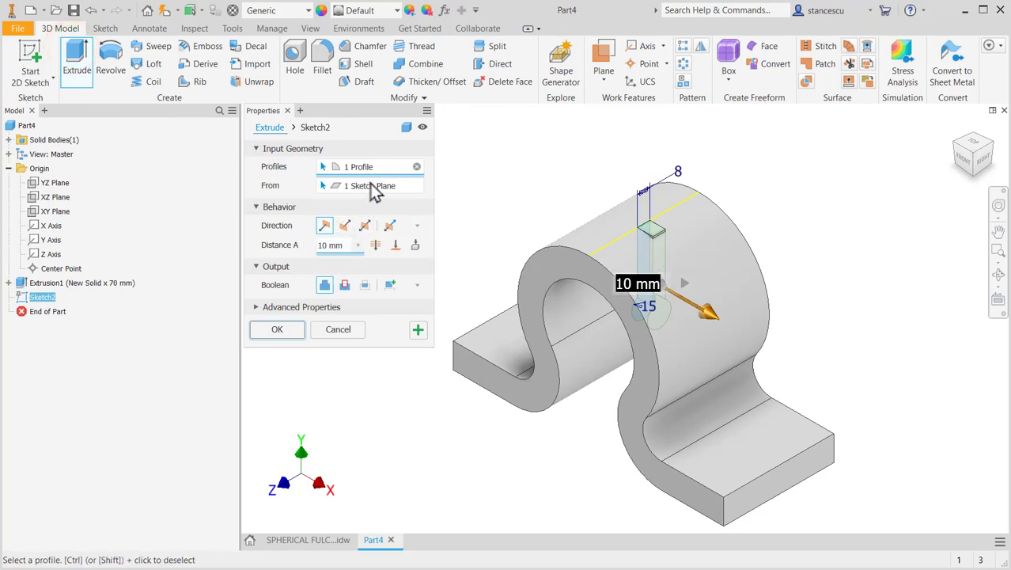
{"action": "left_click", "coordinate": [366, 227]}
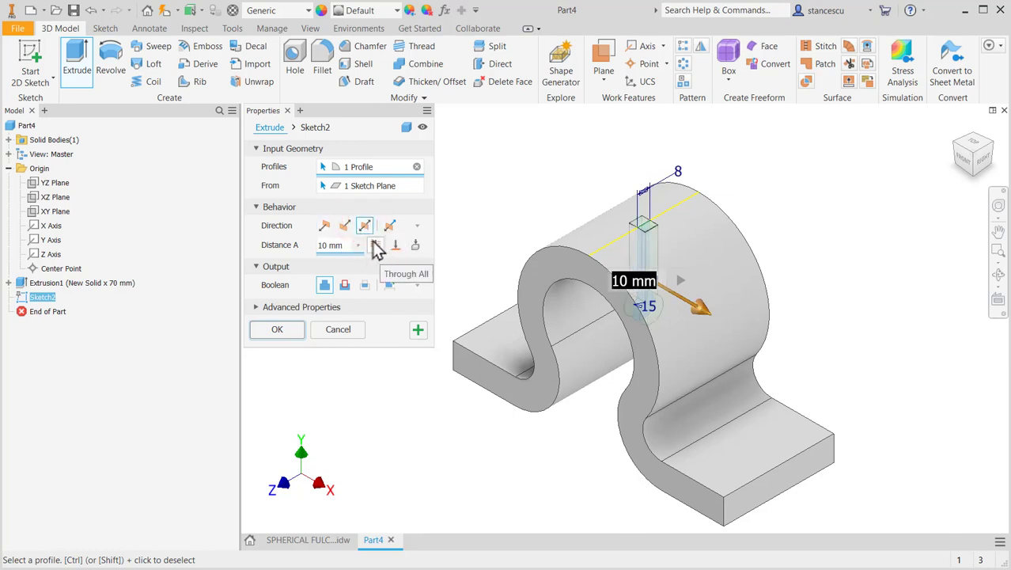
{"action": "left_click", "coordinate": [377, 247]}
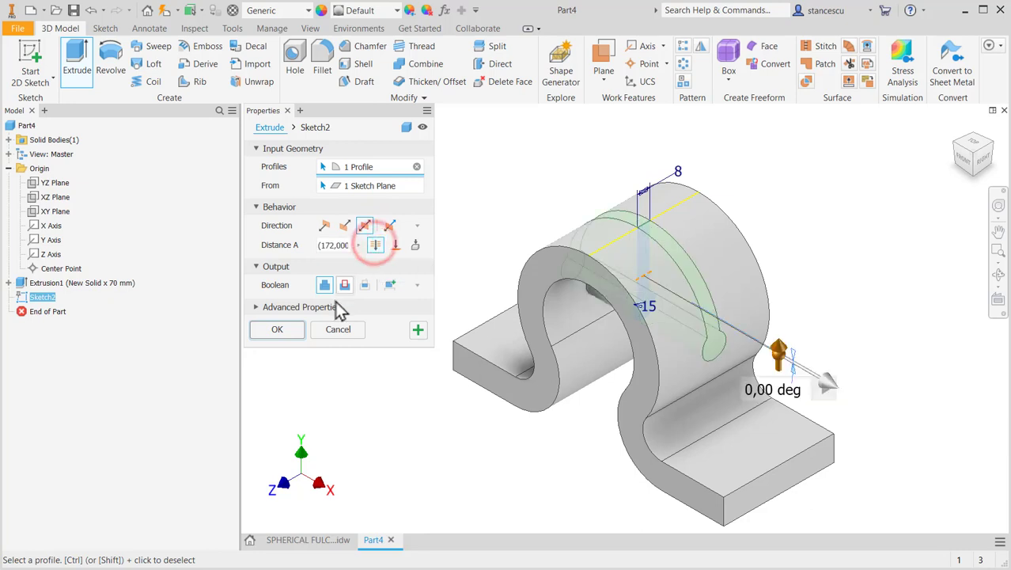
{"action": "left_click", "coordinate": [346, 286]}
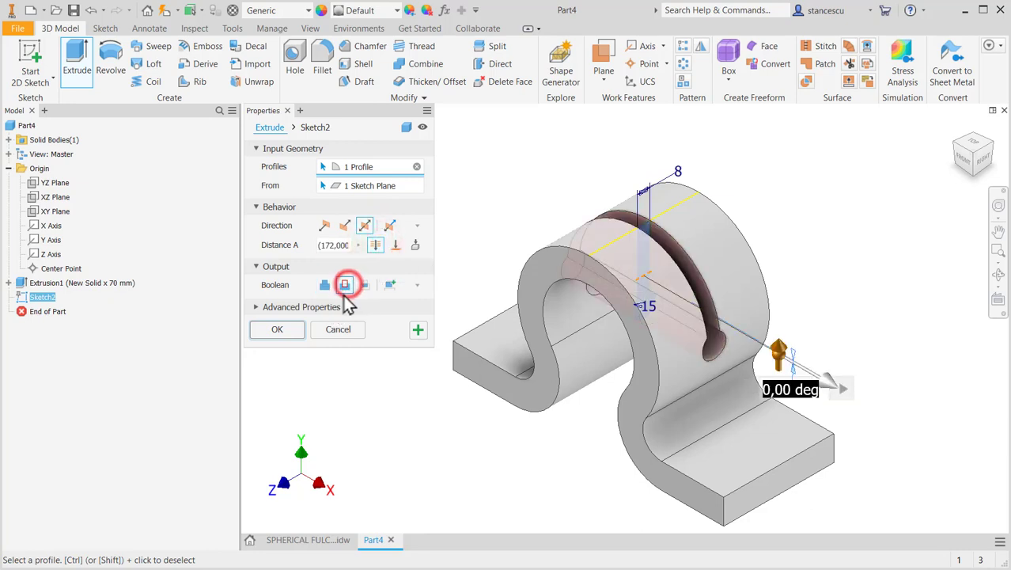
{"action": "left_click", "coordinate": [288, 329]}
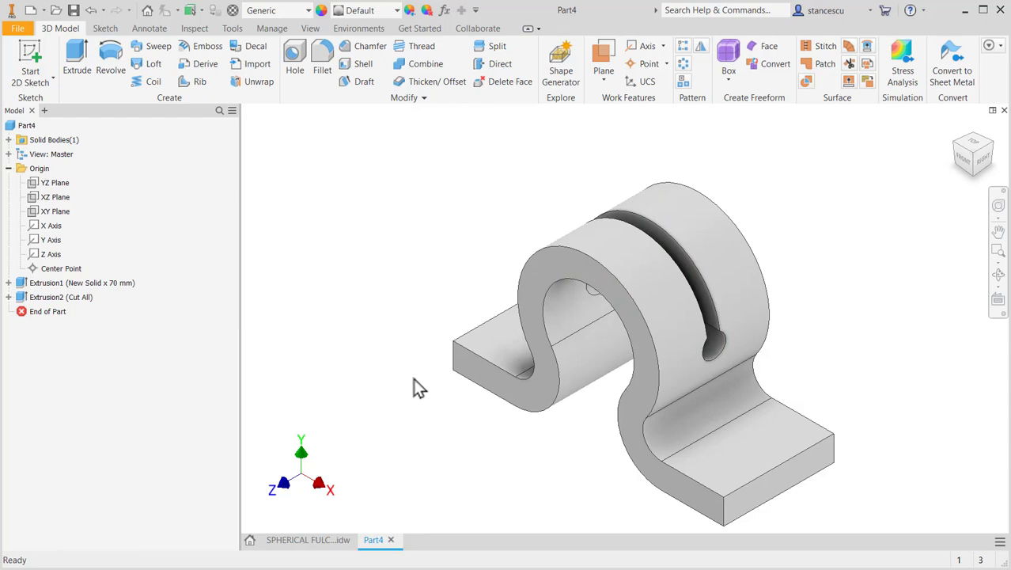
{"action": "middle_click_drag", "start_coordinate": [418, 384], "coordinate": [445, 385], "text": "shift"}
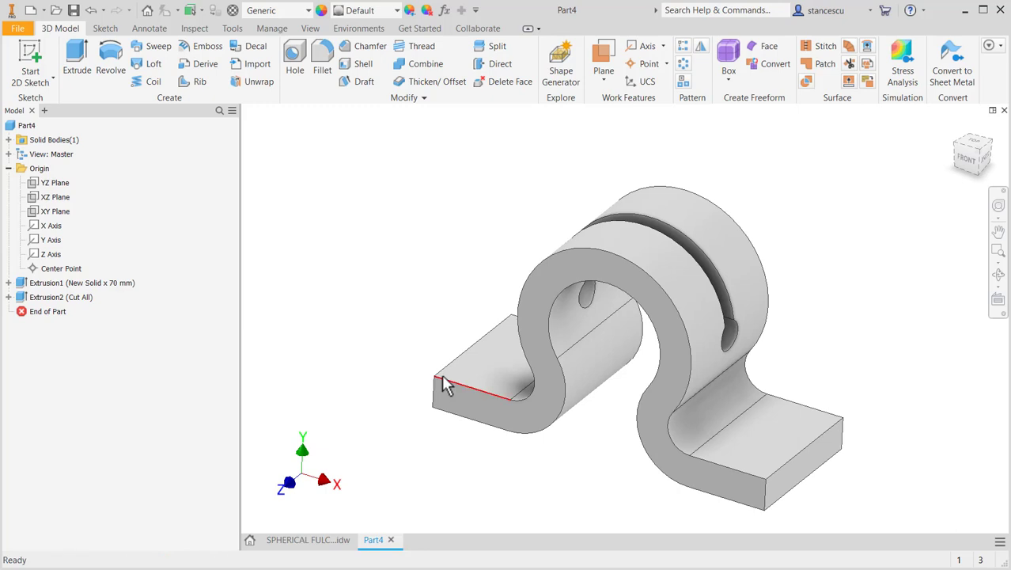
Check the spherical recess in the SPHERICAL FULCRUM drawing and start a sketch on the part's XY plane
{"action": "left_click", "coordinate": [318, 541]}
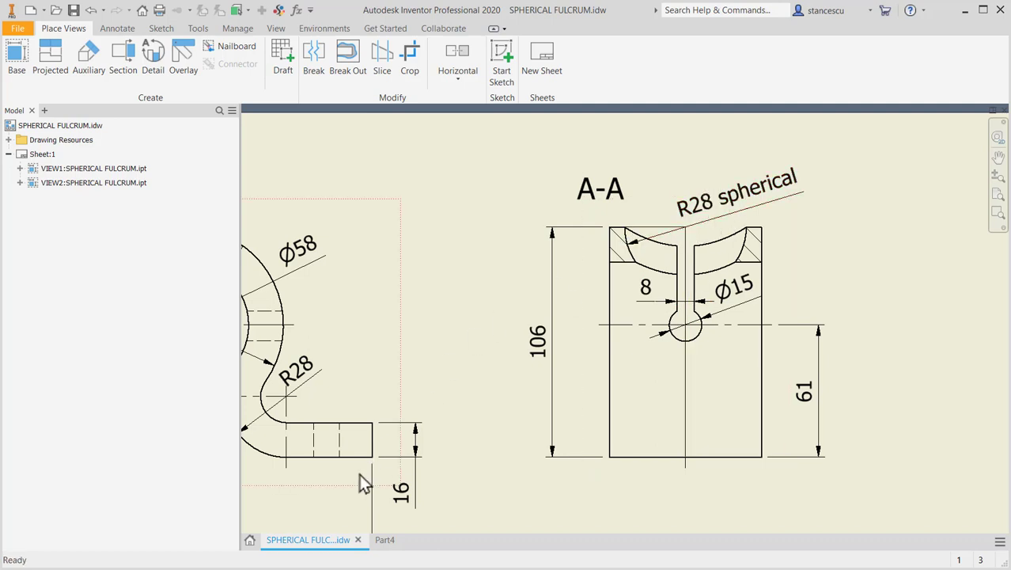
{"action": "left_click", "coordinate": [384, 542]}
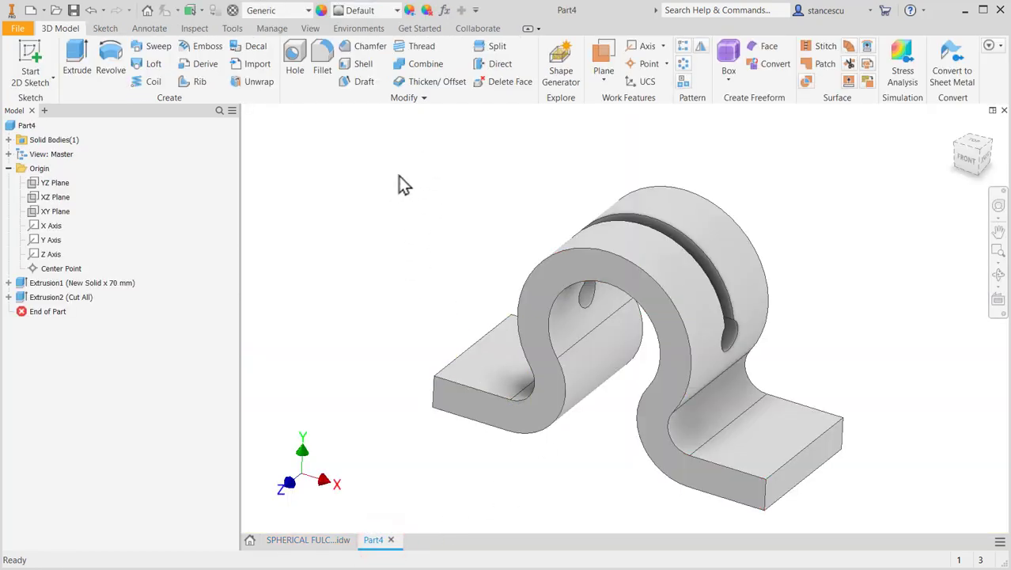
{"action": "left_click", "coordinate": [36, 215]}
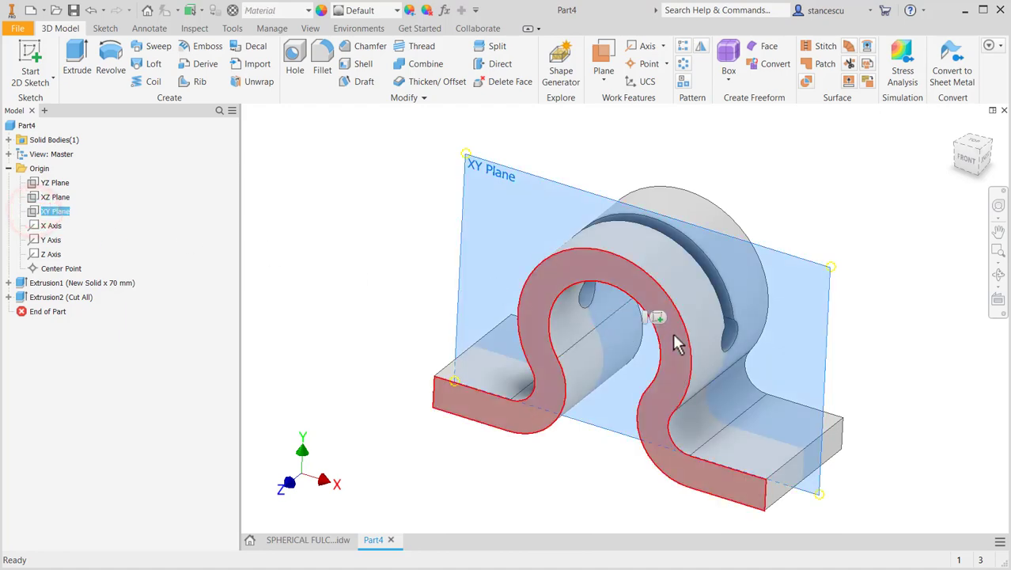
{"action": "key", "text": "s"}
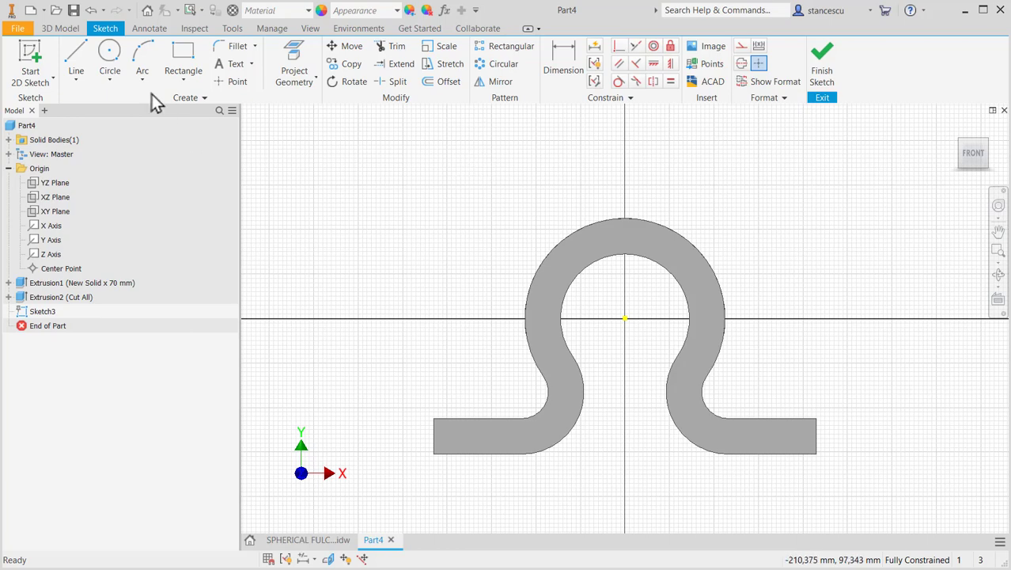
Draw a circle with a 28 mm radius above the bracket's arch, overlapping its crown
{"action": "left_click", "coordinate": [110, 53]}
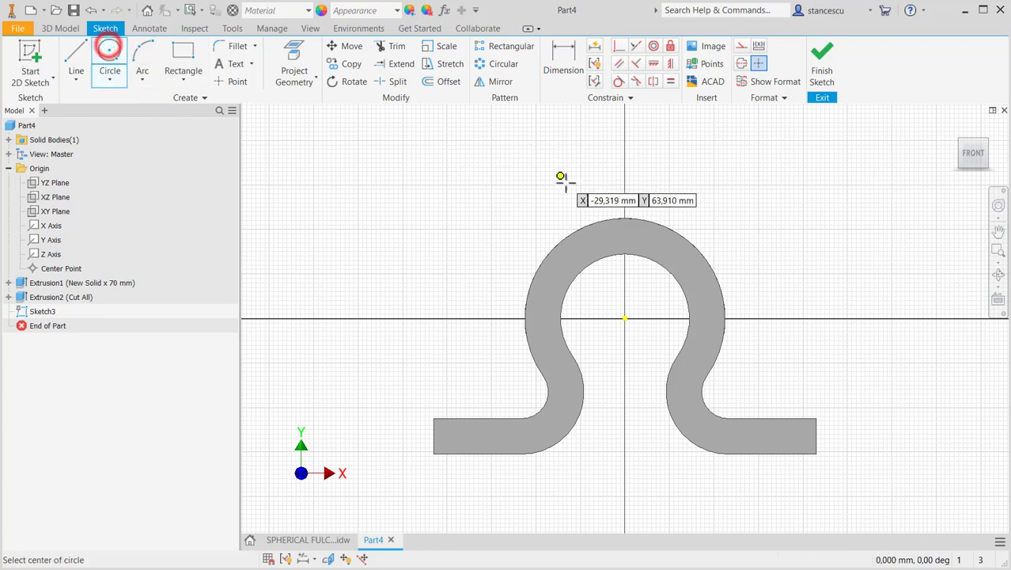
{"action": "left_click", "coordinate": [651, 168]}
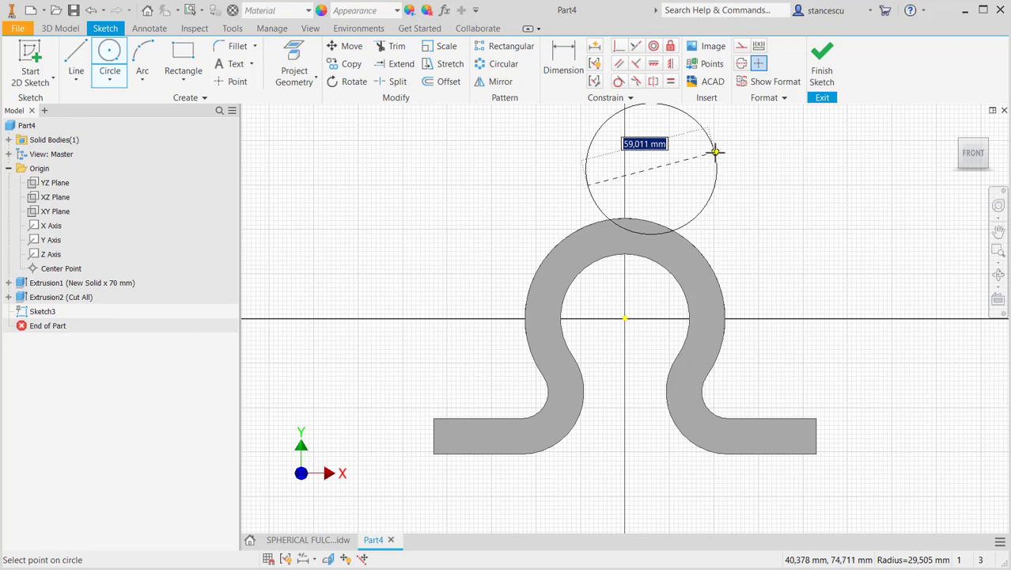
{"action": "right_click", "coordinate": [715, 151]}
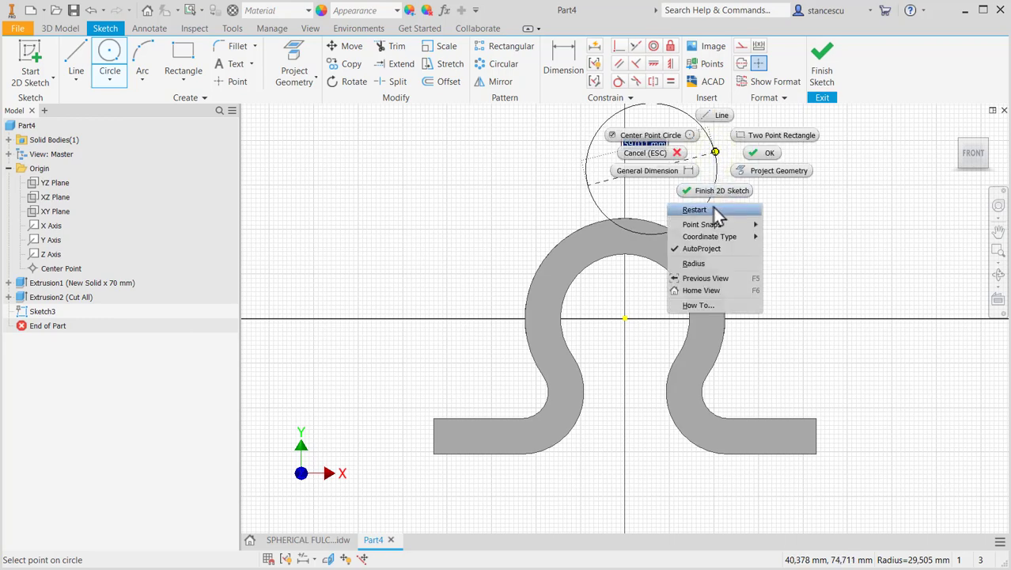
{"action": "left_click", "coordinate": [701, 264]}
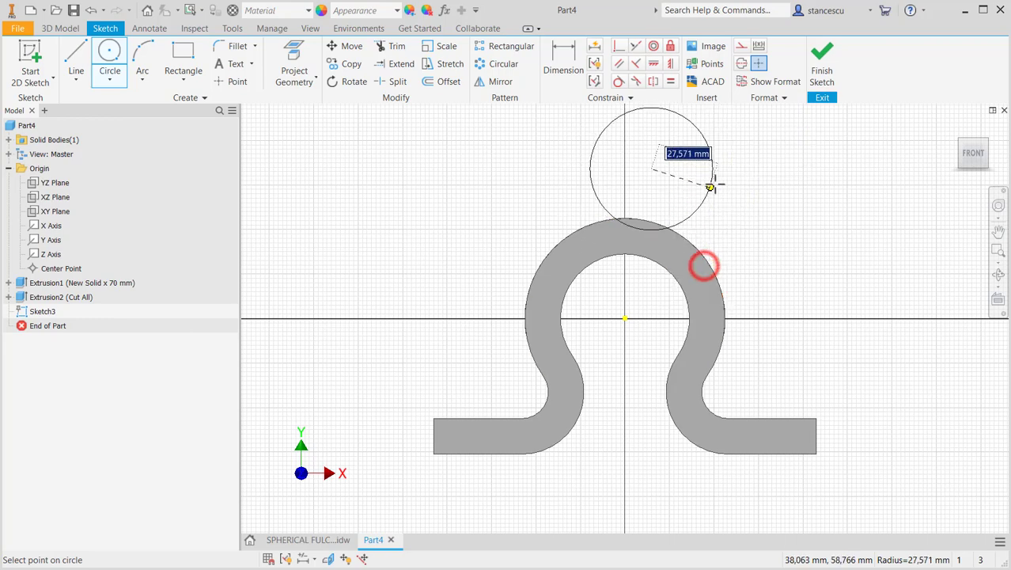
{"action": "type", "text": "28"}
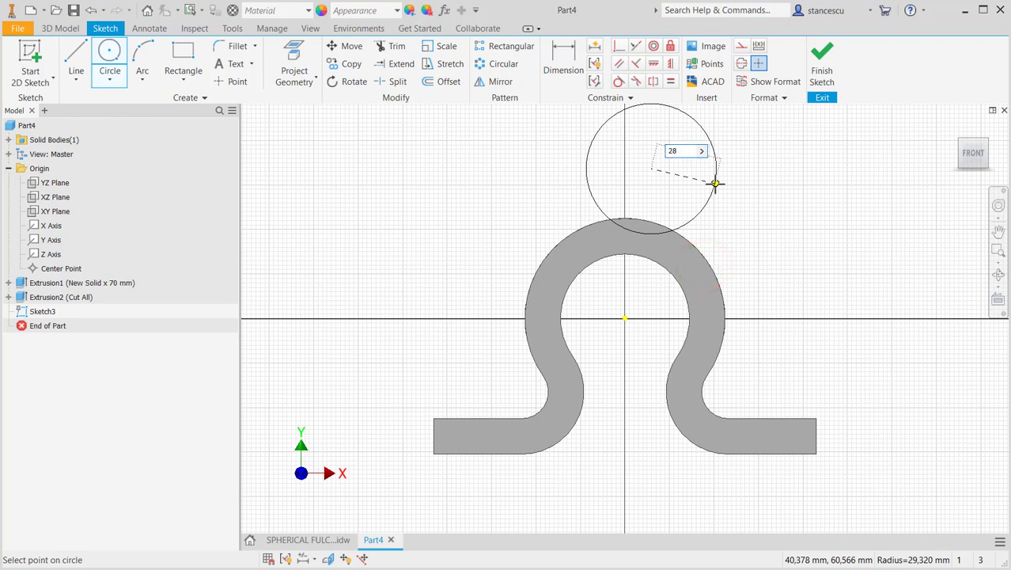
{"action": "key", "text": "Return"}
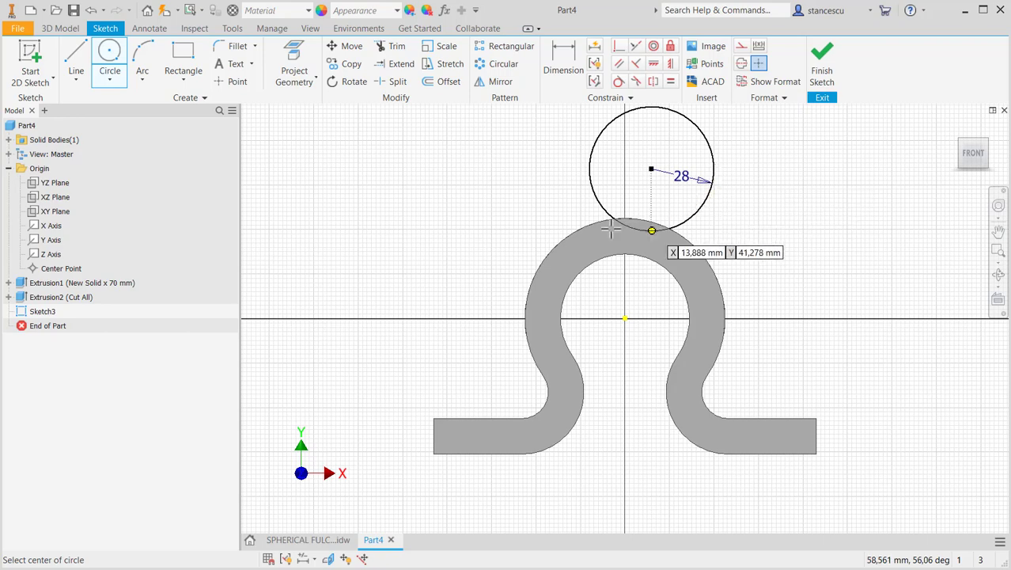
Align the circle's centre vertically with the sketch origin
{"action": "left_click", "coordinate": [669, 65]}
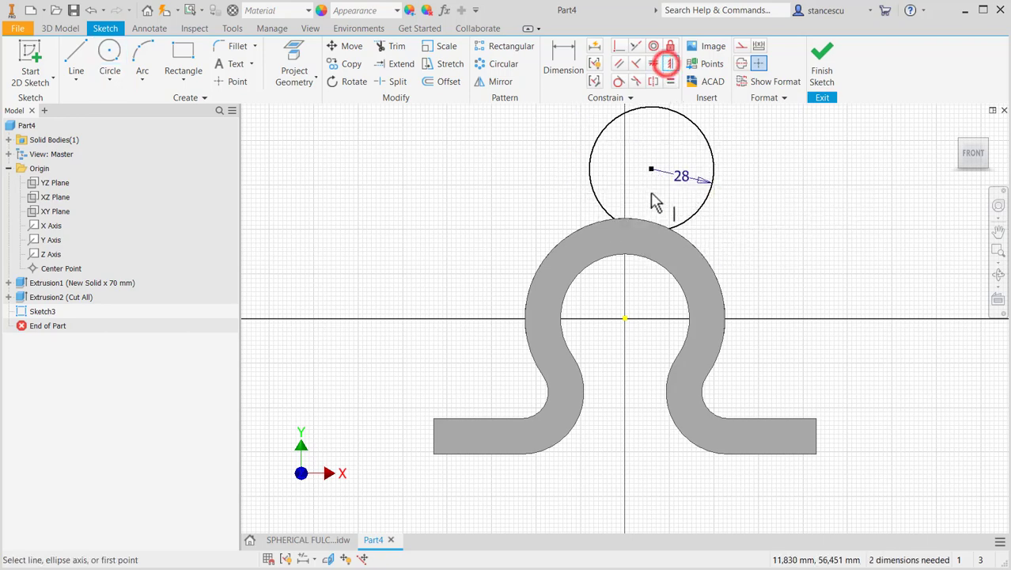
{"action": "left_click", "coordinate": [650, 170]}
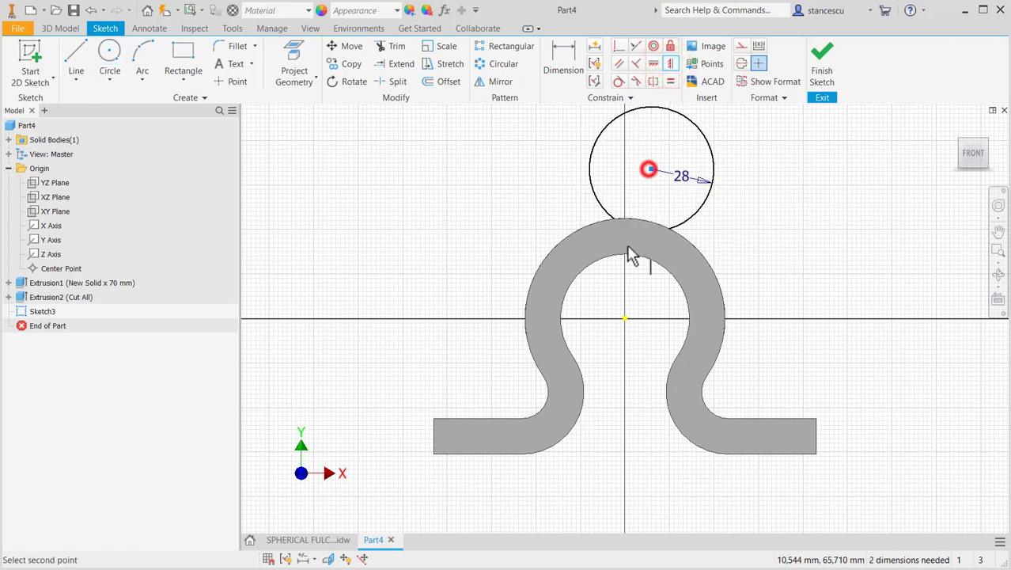
{"action": "left_click", "coordinate": [624, 319]}
Dimension the circle's centre at 106 mm above the bottom edge of the bracket's foot
{"action": "left_click", "coordinate": [558, 57]}
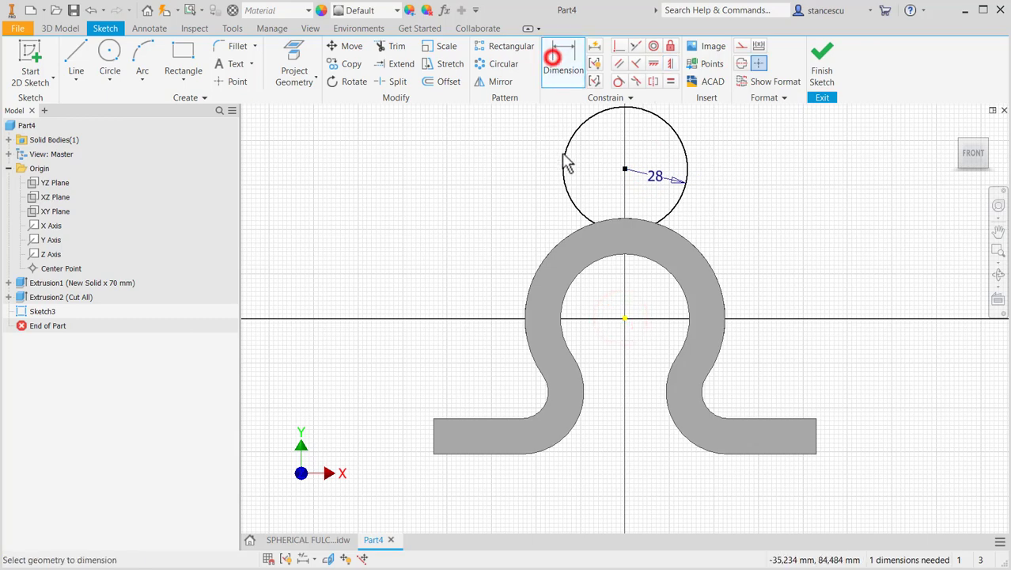
{"action": "left_click", "coordinate": [625, 168]}
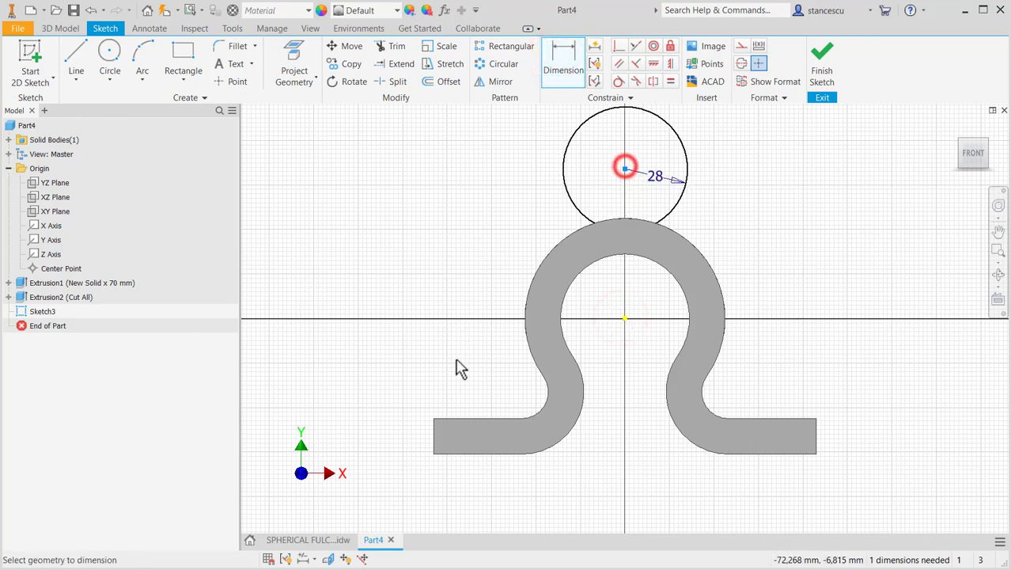
{"action": "left_click", "coordinate": [443, 455]}
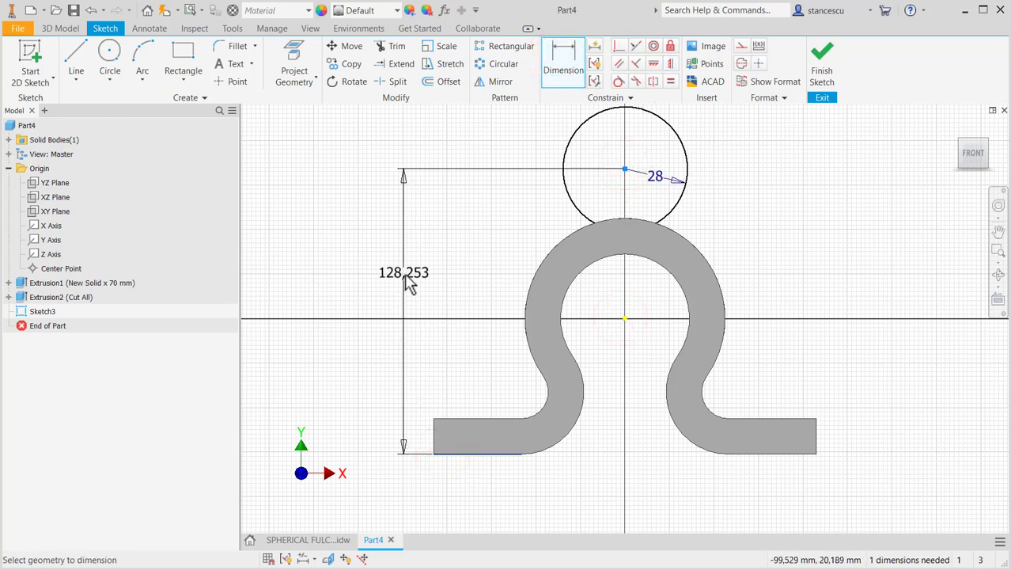
{"action": "left_click", "coordinate": [408, 285]}
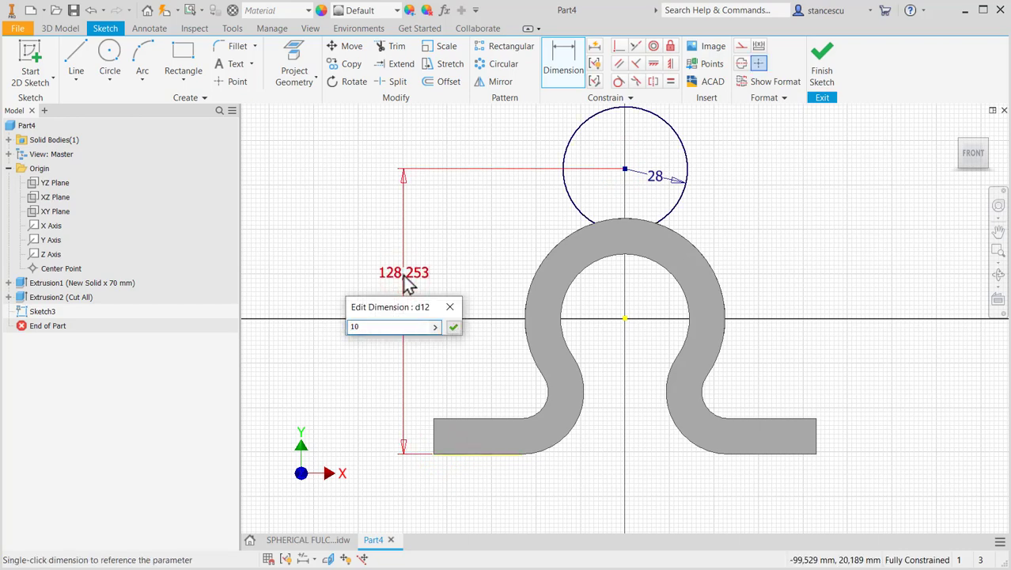
{"action": "type", "text": "106"}
{"action": "key", "text": "Return"}
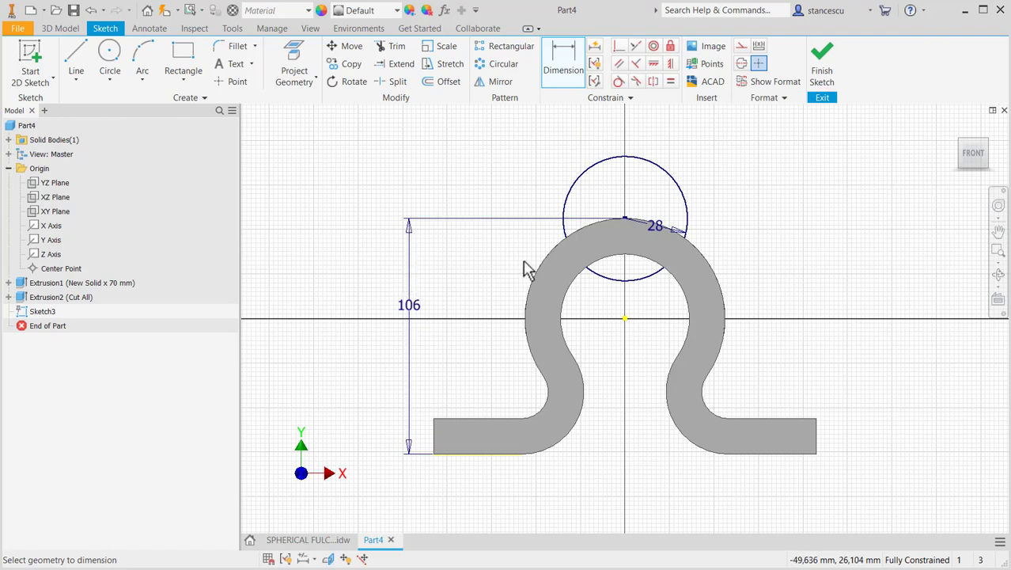
{"action": "scroll", "coordinate": [624, 215], "scroll_direction": "up", "scroll_amount": 3}
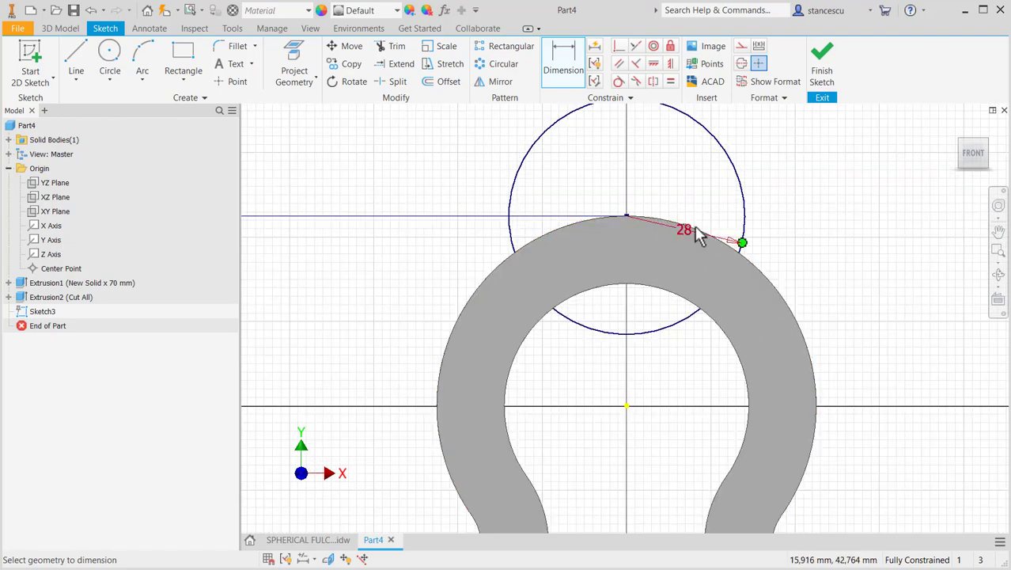
{"action": "scroll", "coordinate": [815, 260], "scroll_direction": "down", "scroll_amount": 2}
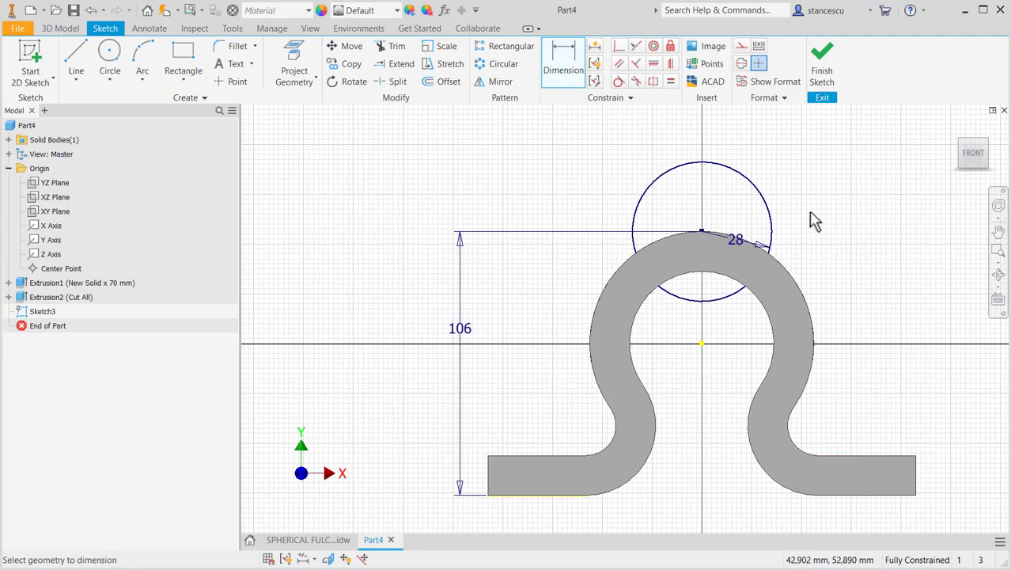
Draw a vertical diameter line from the circle's highest point to its lowest point
{"action": "middle_click_drag", "start_coordinate": [830, 288], "coordinate": [647, 250], "text": "shift"}
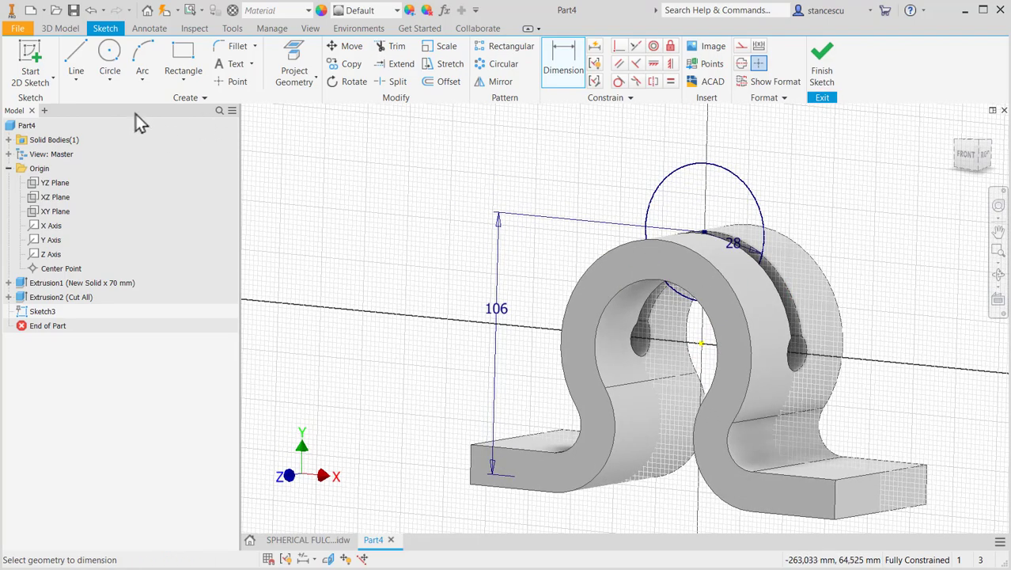
{"action": "left_click", "coordinate": [76, 52]}
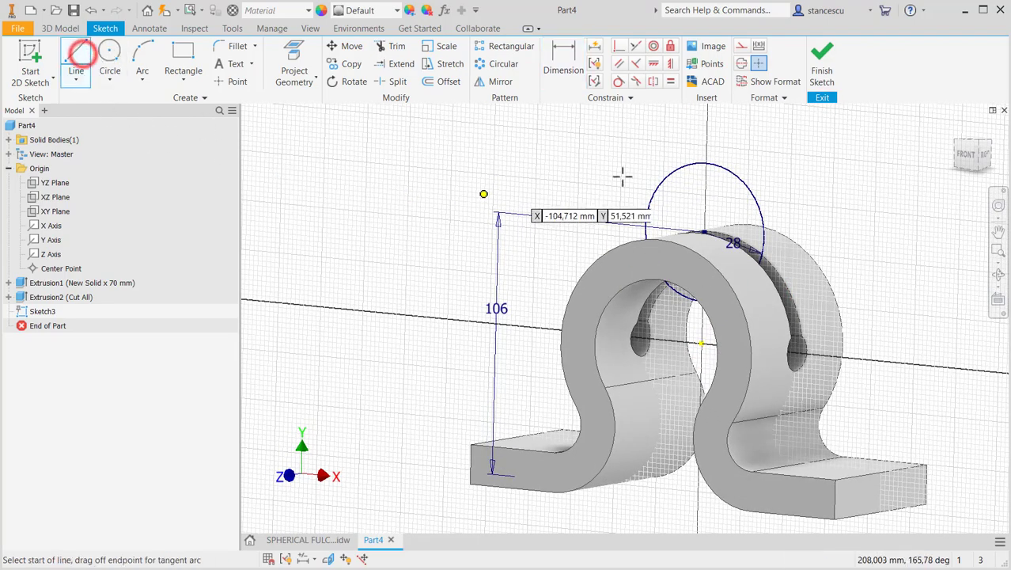
{"action": "left_click", "coordinate": [704, 162]}
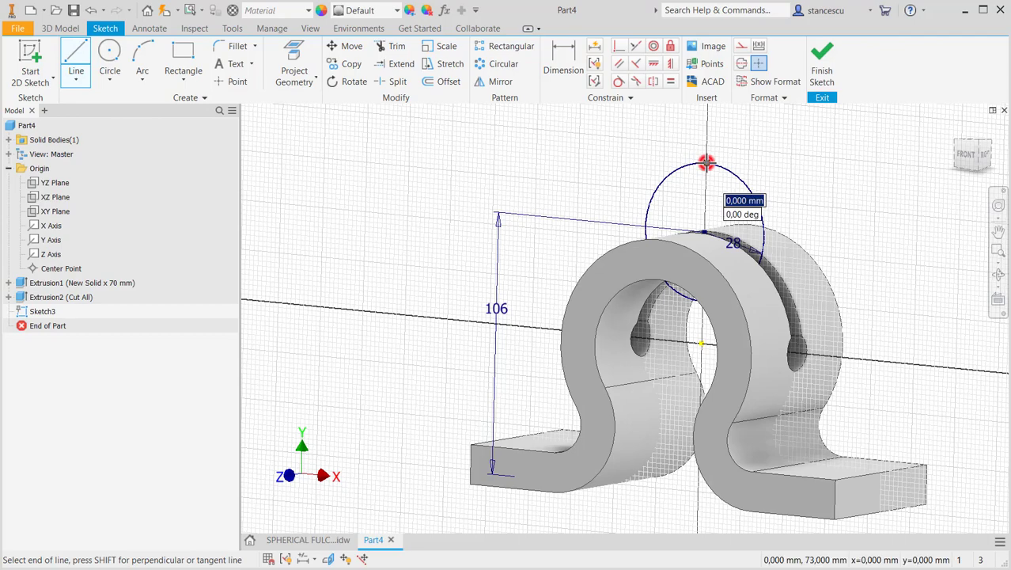
{"action": "left_click", "coordinate": [704, 301]}
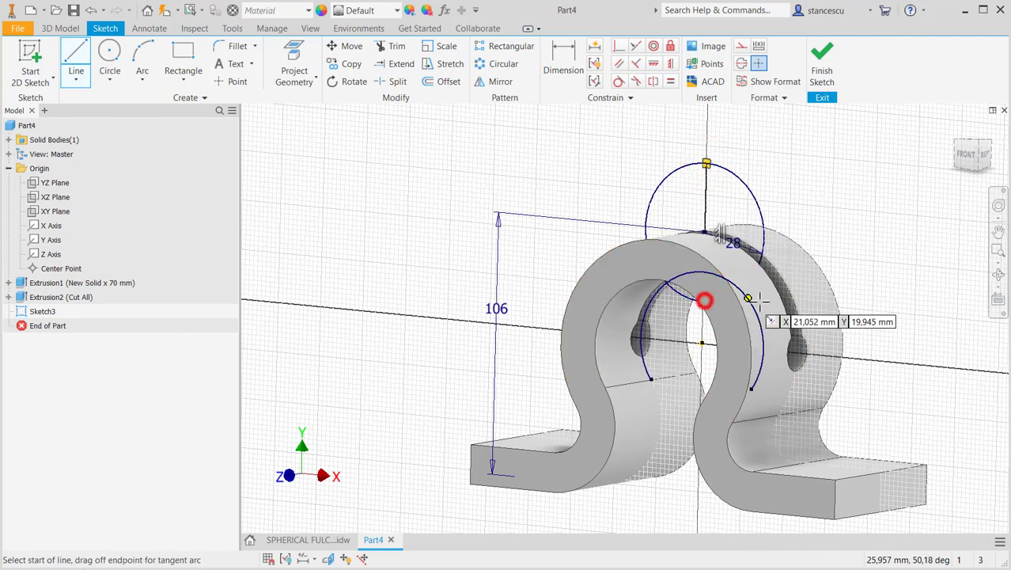
{"action": "middle_click_drag", "start_coordinate": [698, 330], "coordinate": [735, 322], "text": "shift"}
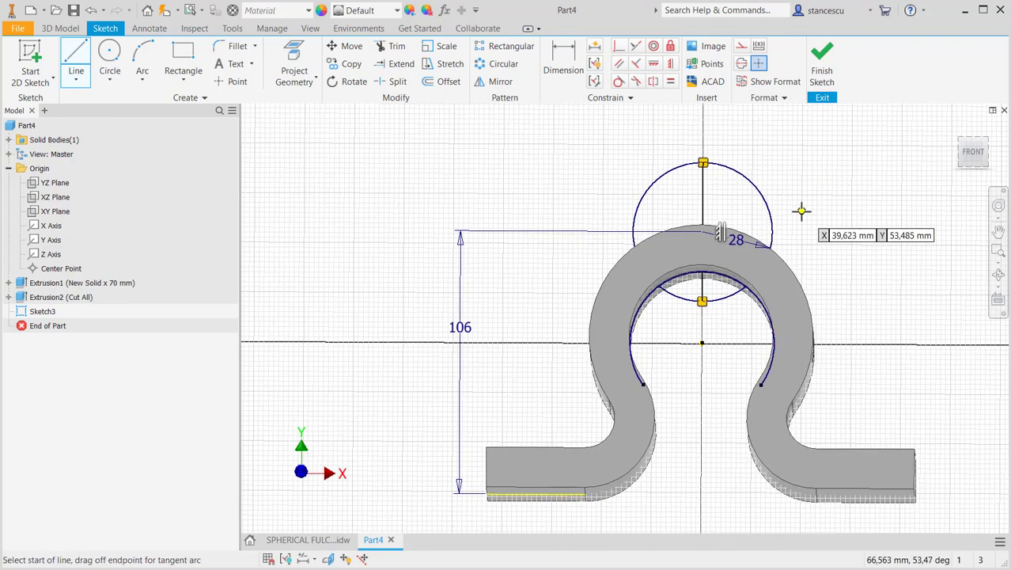
Constrain the vertical diameter line to be coincident with the centre of the 28 mm radius circle
{"action": "key", "text": "Escape"}
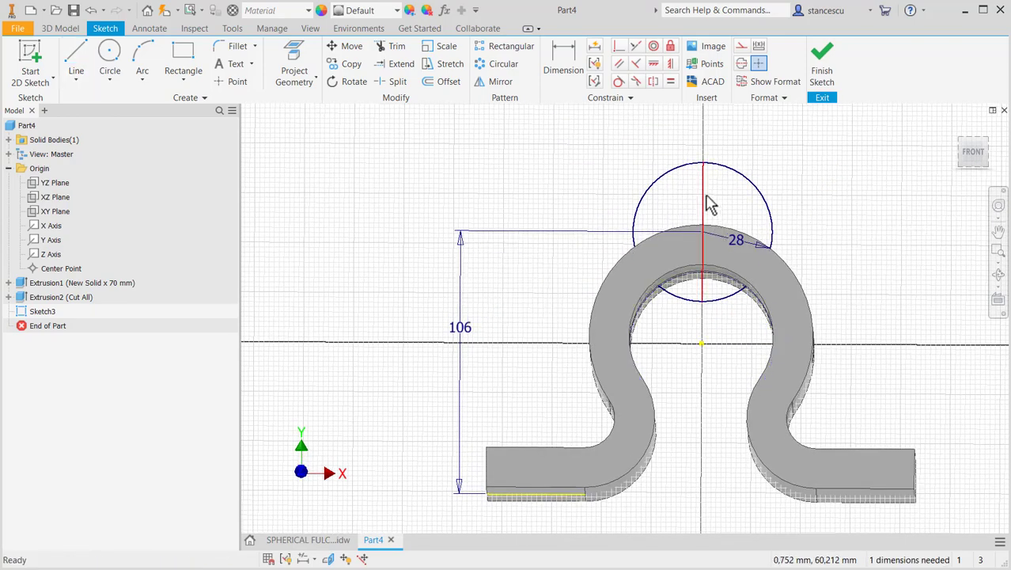
{"action": "left_click_drag", "start_coordinate": [708, 204], "coordinate": [743, 205]}
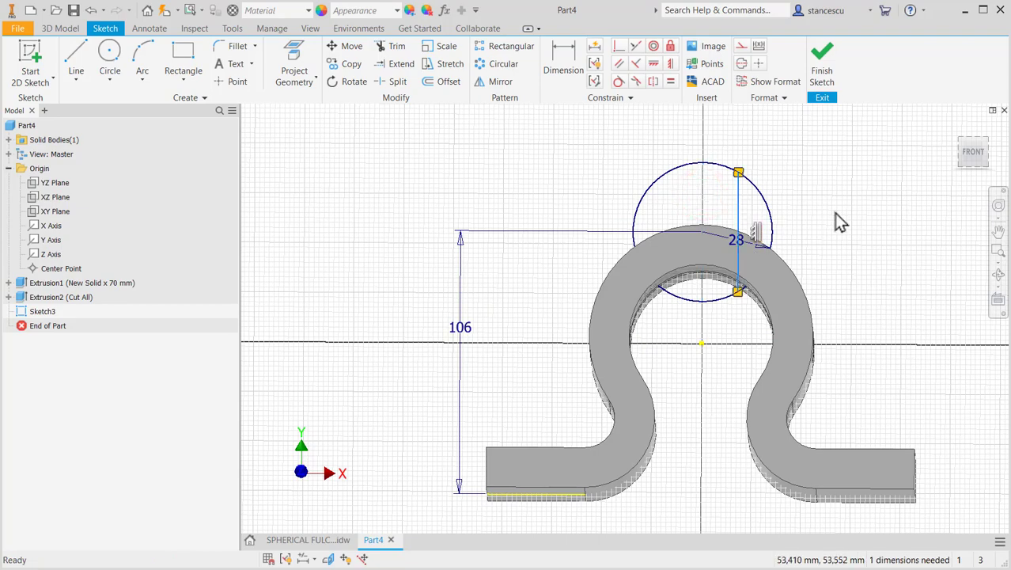
{"action": "middle_click_drag", "start_coordinate": [826, 212], "coordinate": [818, 228], "text": "shift"}
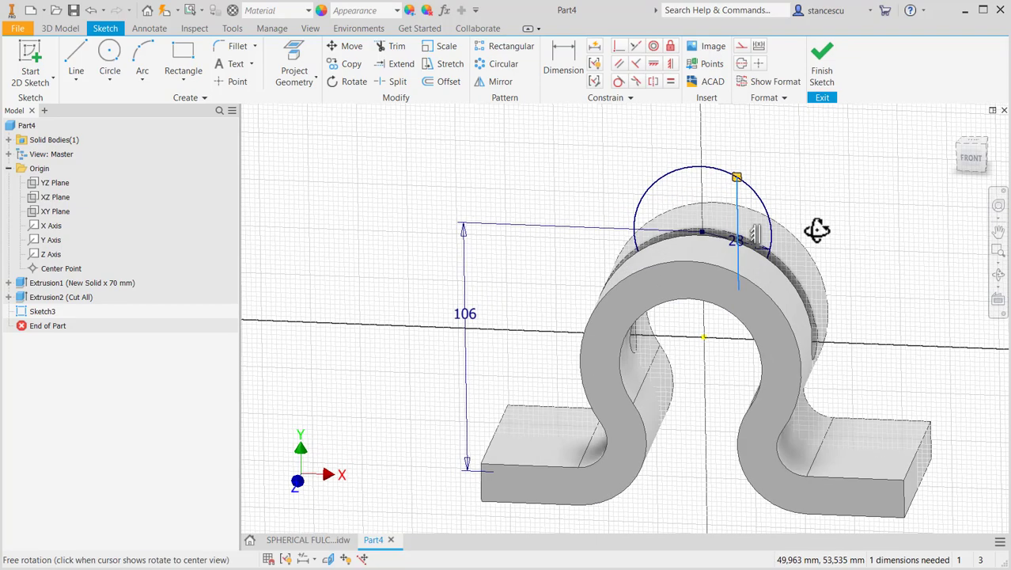
{"action": "left_click", "coordinate": [617, 47]}
{"action": "left_click", "coordinate": [735, 213]}
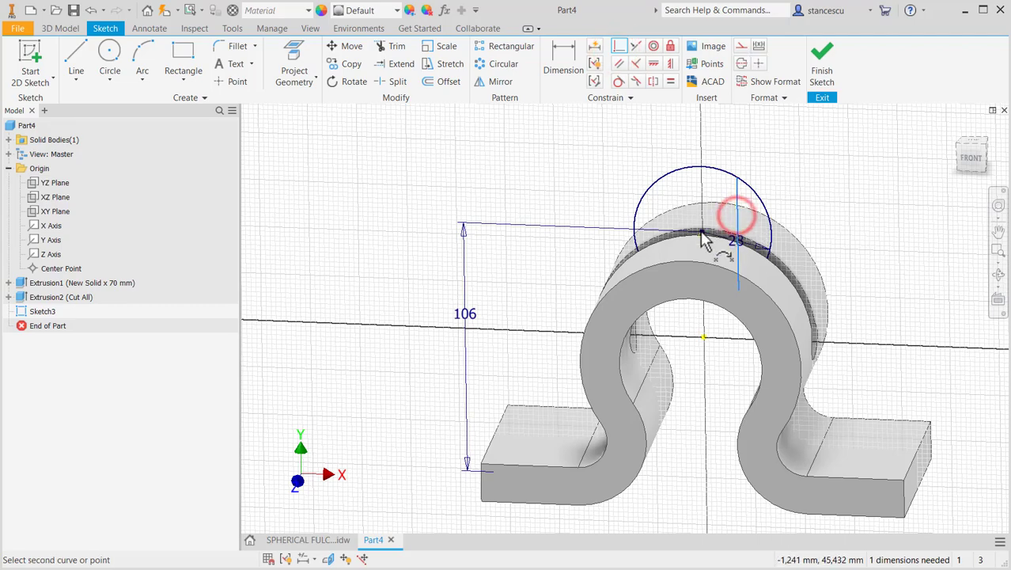
{"action": "left_click", "coordinate": [702, 235]}
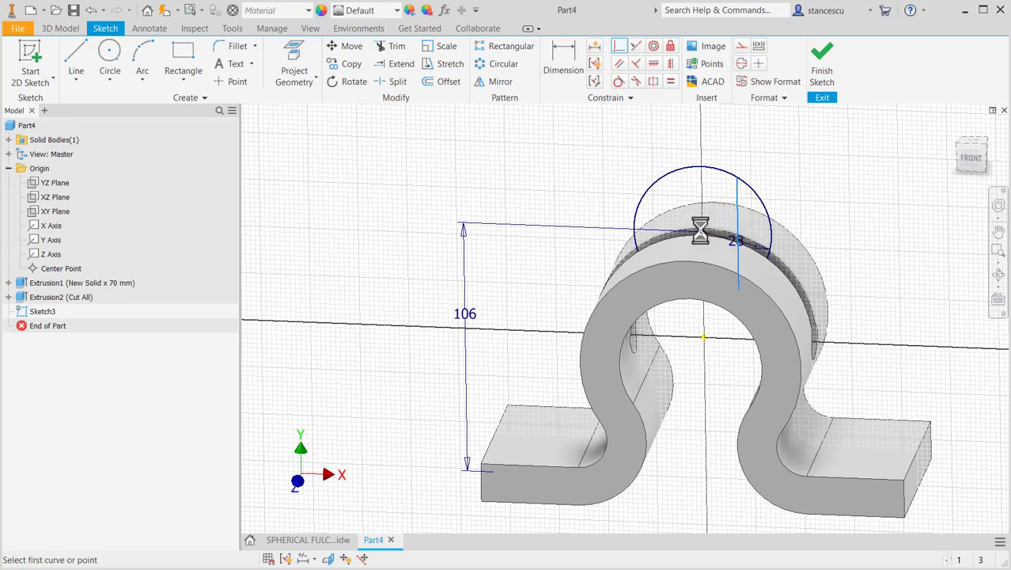
{"action": "mouse_move", "coordinate": [706, 279]}
{"action": "middle_mouse_down", "text": "shift"}
{"action": "mouse_move", "coordinate": [696, 289]}
{"action": "mouse_move", "coordinate": [713, 241]}
{"action": "mouse_move", "coordinate": [697, 273]}
{"action": "middle_mouse_up", "text": "shift"}
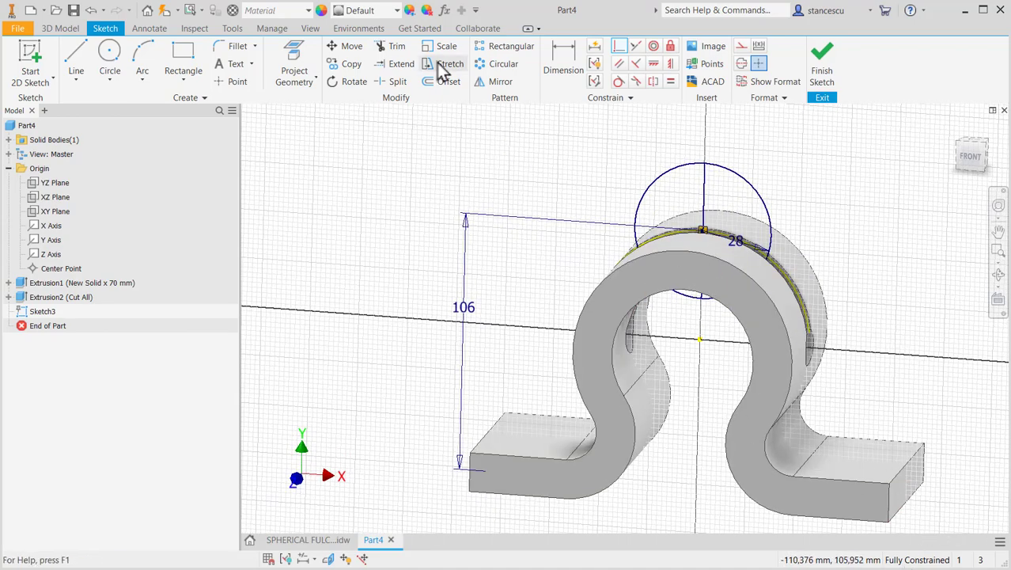
Trim away the circle's half on the positive X side of the diameter line, leaving a semicircle
{"action": "left_click", "coordinate": [394, 45]}
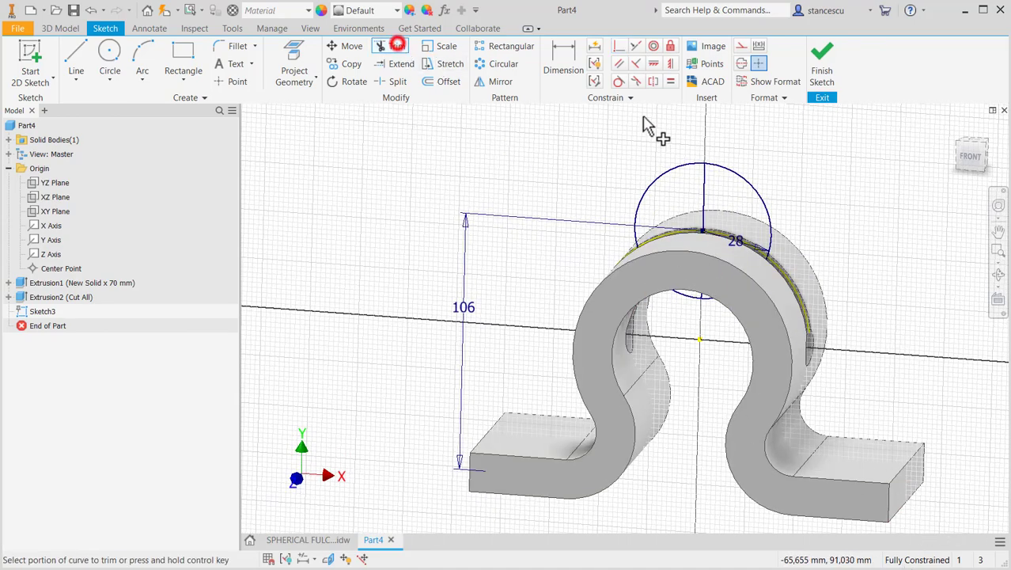
{"action": "left_click", "coordinate": [742, 175]}
{"action": "left_click", "coordinate": [719, 299]}
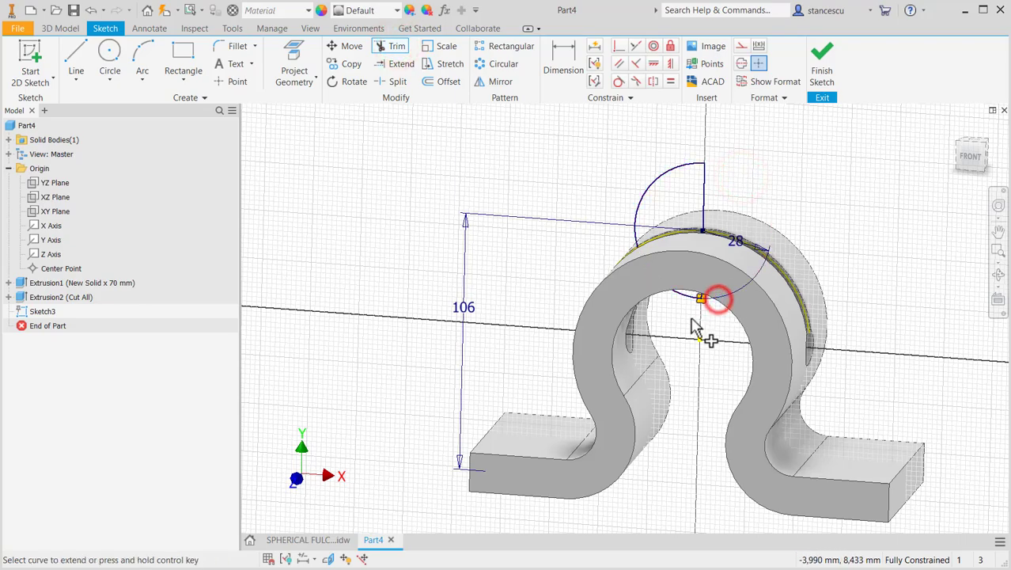
{"action": "mouse_move", "coordinate": [693, 325]}
{"action": "middle_mouse_down", "text": "shift"}
{"action": "mouse_move", "coordinate": [668, 372]}
{"action": "mouse_move", "coordinate": [712, 313]}
{"action": "mouse_move", "coordinate": [704, 324]}
{"action": "middle_mouse_up", "text": "shift"}
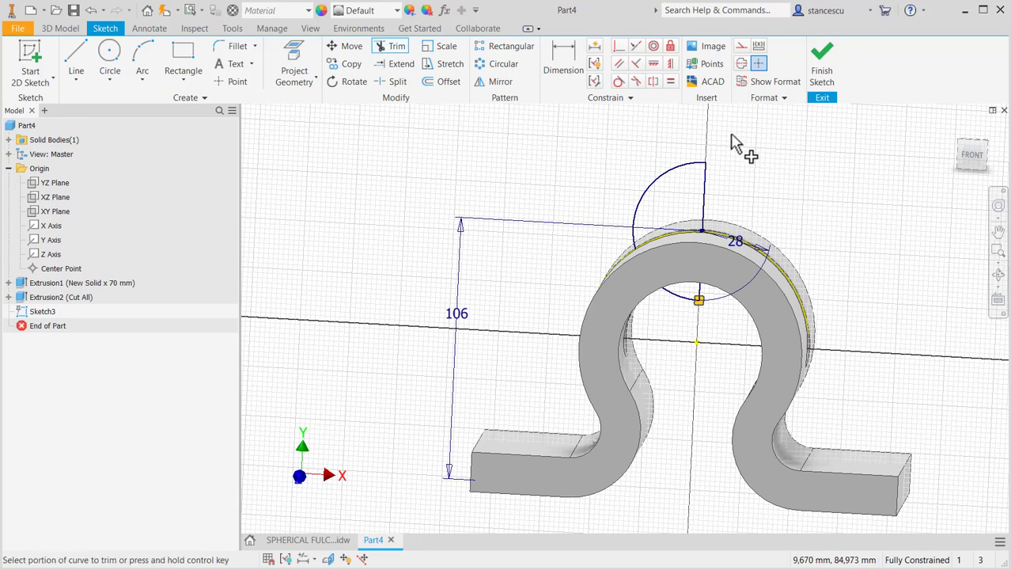
{"action": "key", "text": "Escape"}
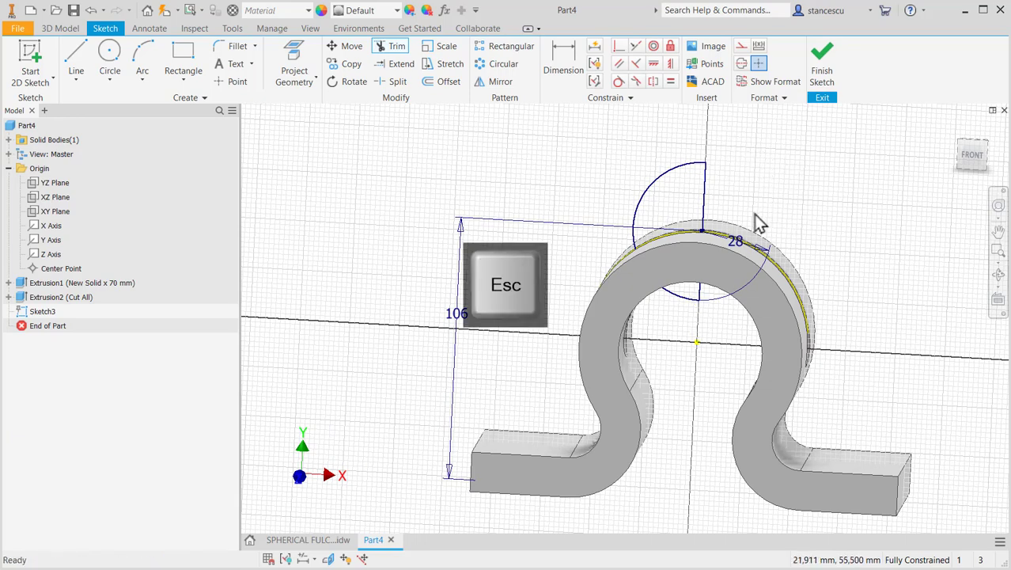
Convert the vertical diameter line of the semicircle into a centerline
{"action": "left_click_drag", "start_coordinate": [724, 193], "coordinate": [686, 192]}
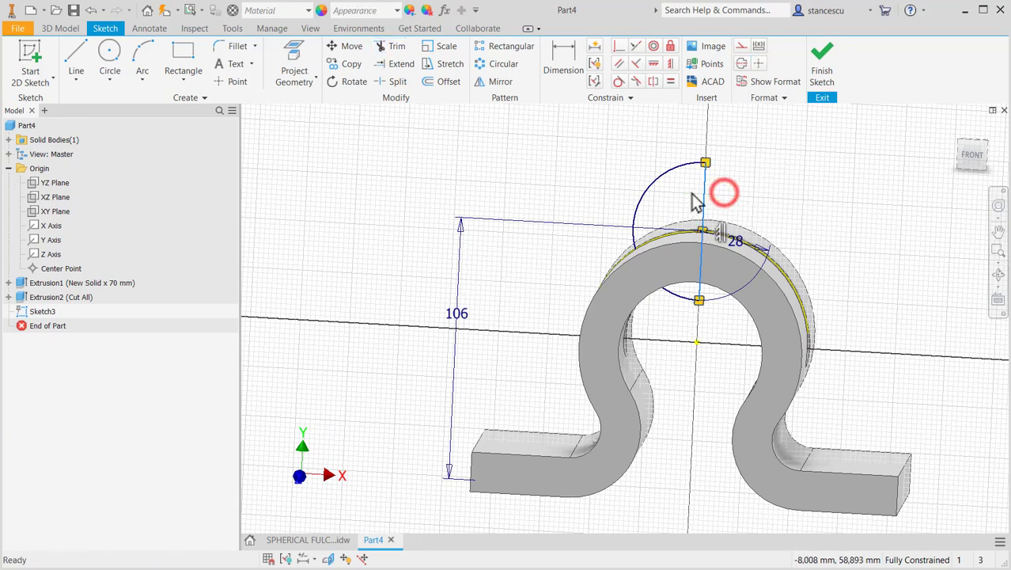
{"action": "left_click", "coordinate": [742, 63]}
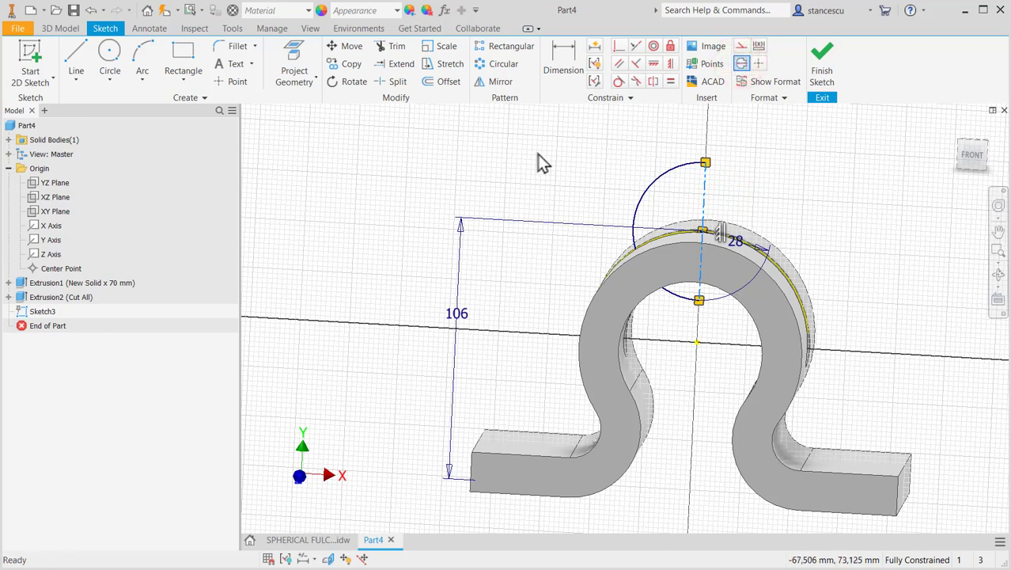
{"action": "left_click", "coordinate": [539, 153]}
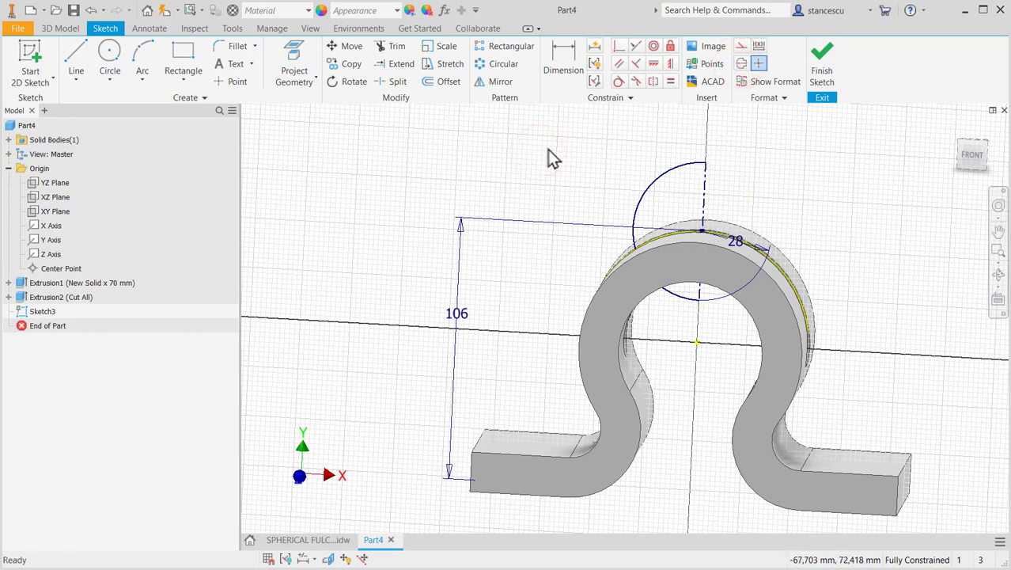
Finish the sketch and revolve the semicircle profiles a full turn about the centerline as a cut through the arch's crown
{"action": "left_click", "coordinate": [833, 71]}
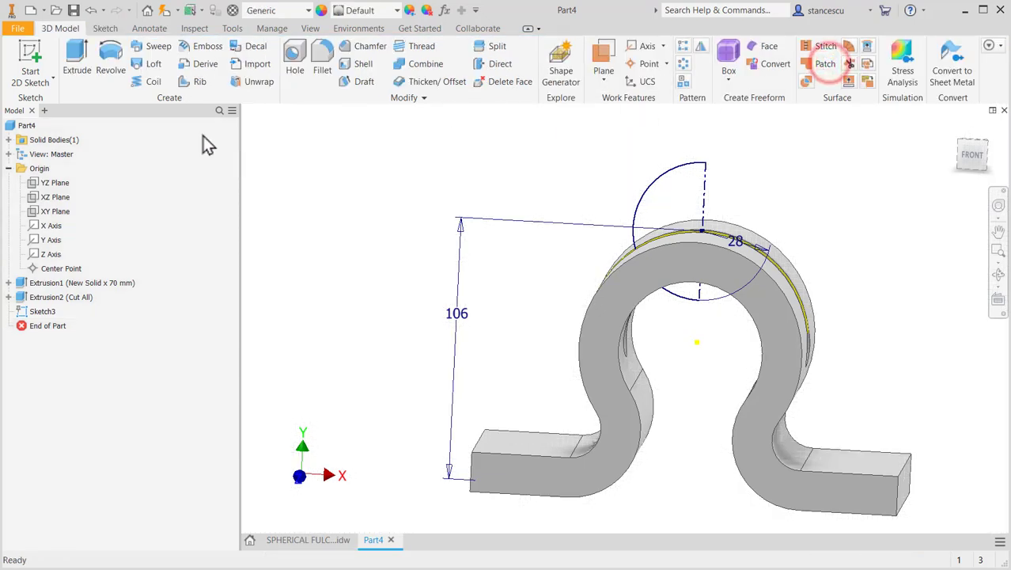
{"action": "left_click", "coordinate": [110, 64]}
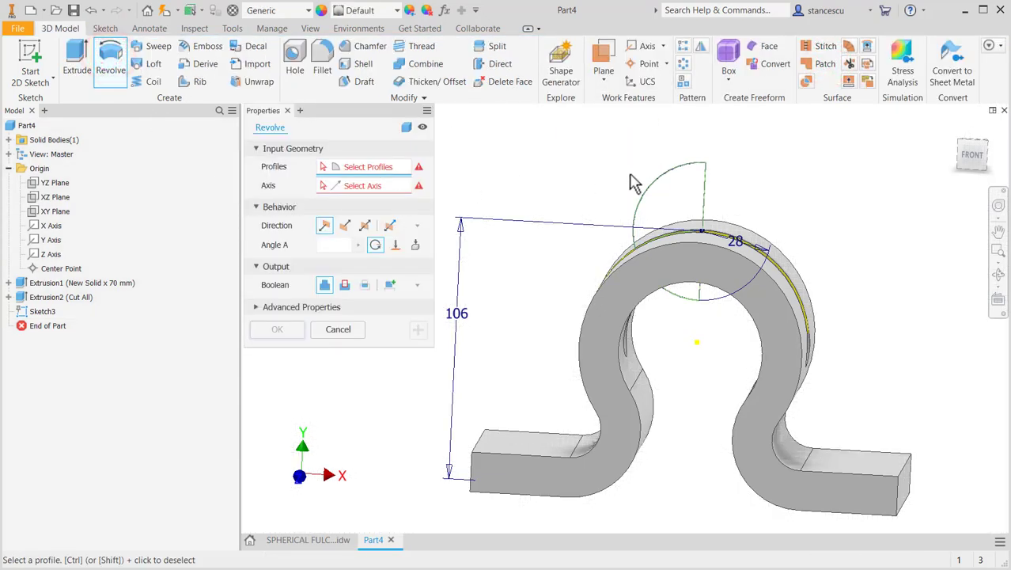
{"action": "left_click", "coordinate": [640, 207]}
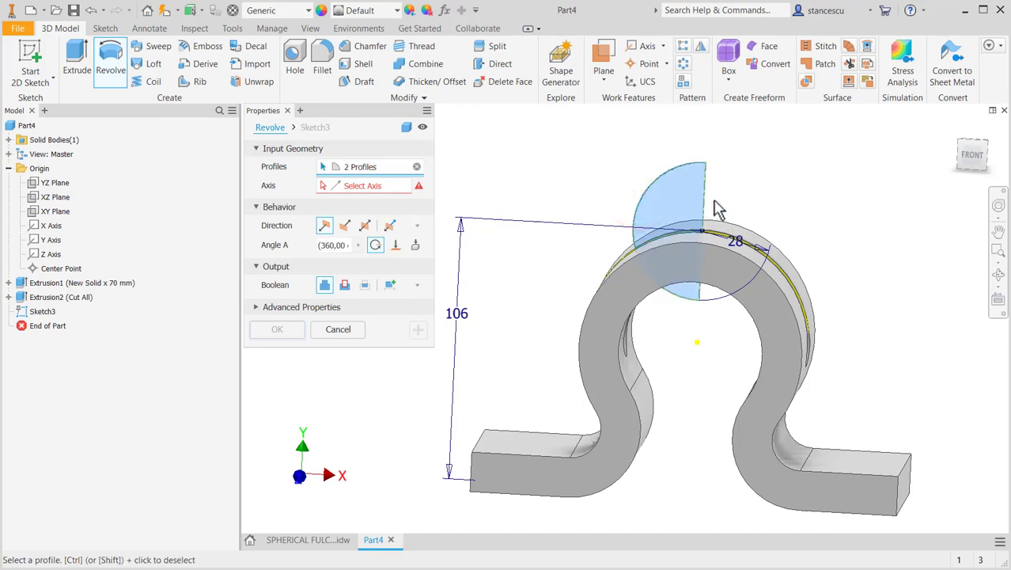
{"action": "left_click", "coordinate": [372, 190]}
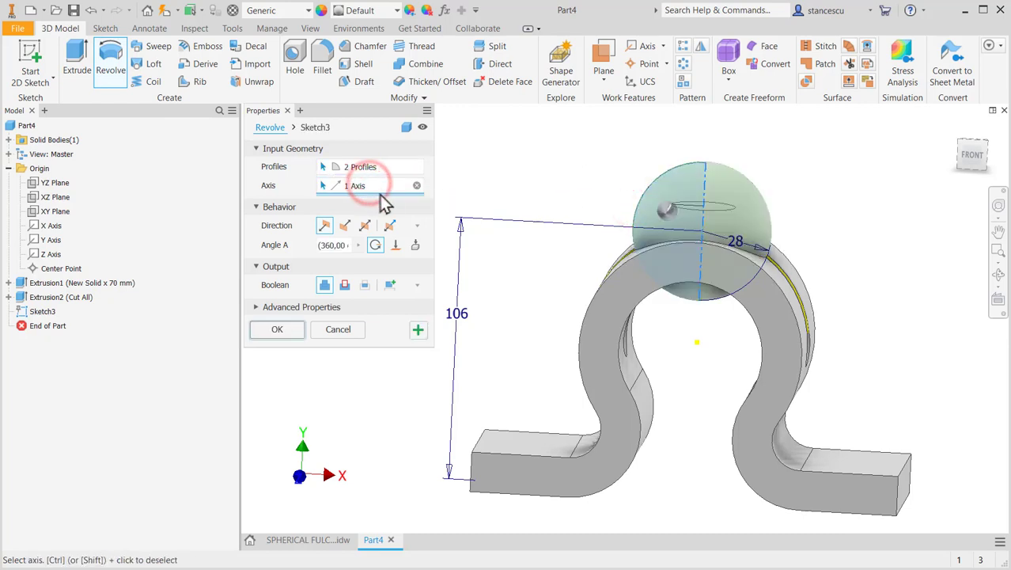
{"action": "left_click", "coordinate": [345, 286]}
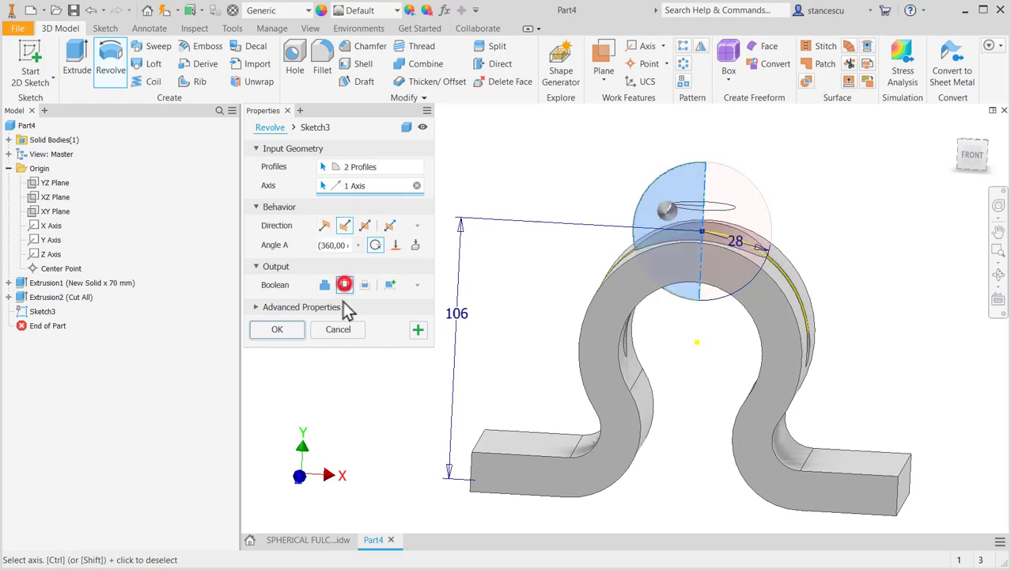
{"action": "left_click", "coordinate": [298, 336]}
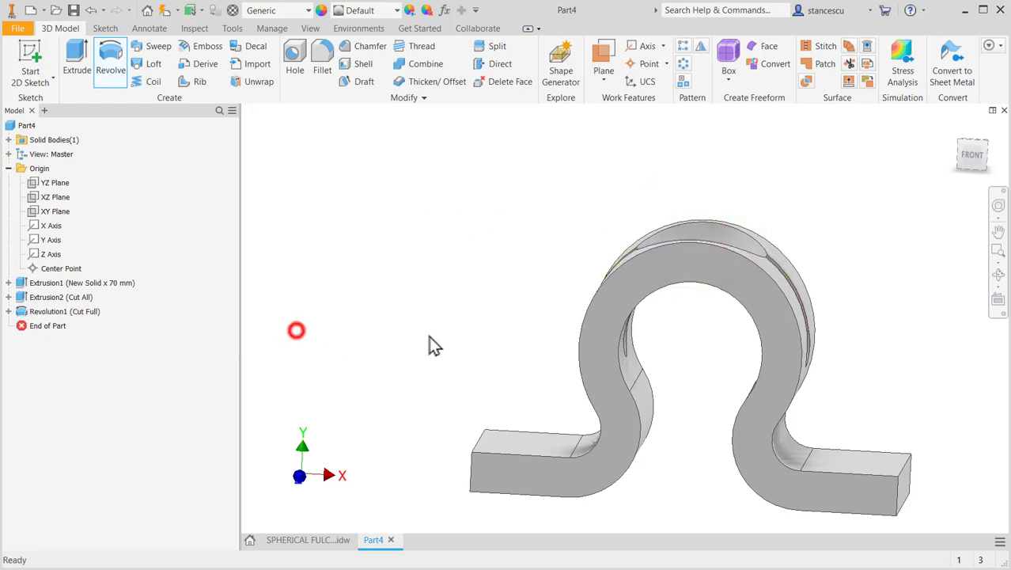
{"action": "middle_click_drag", "start_coordinate": [470, 274], "coordinate": [433, 297], "text": "shift"}
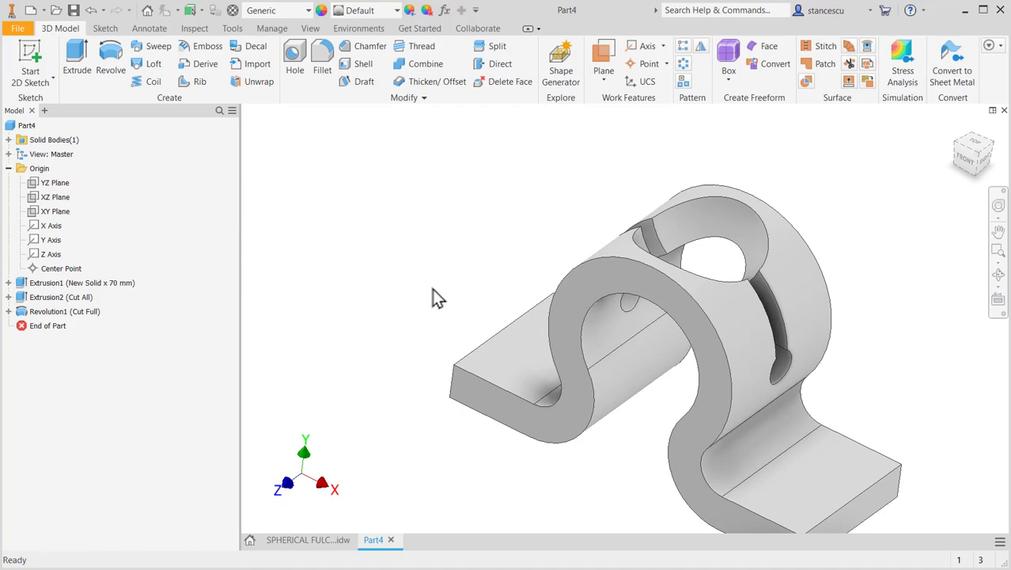
Check the foot slots in the SPHERICAL FULCRUM drawing and start a sketch in the part on the top face of the positive-X foot
{"action": "left_click", "coordinate": [321, 540]}
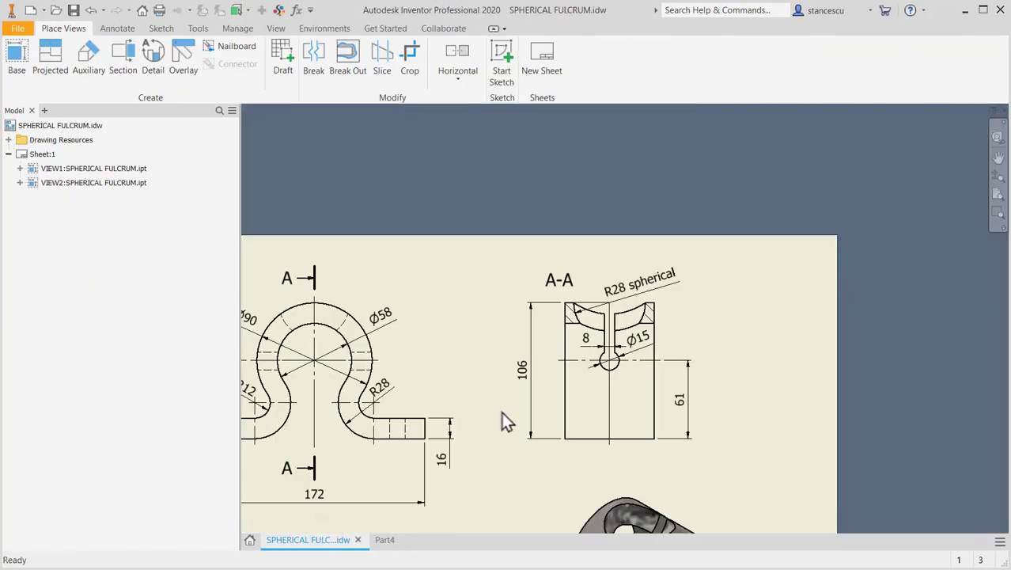
{"action": "mouse_move", "coordinate": [501, 412]}
{"action": "middle_mouse_down"}
{"action": "mouse_move", "coordinate": [586, 301]}
{"action": "mouse_move", "coordinate": [704, 245]}
{"action": "mouse_move", "coordinate": [714, 225]}
{"action": "middle_mouse_up"}
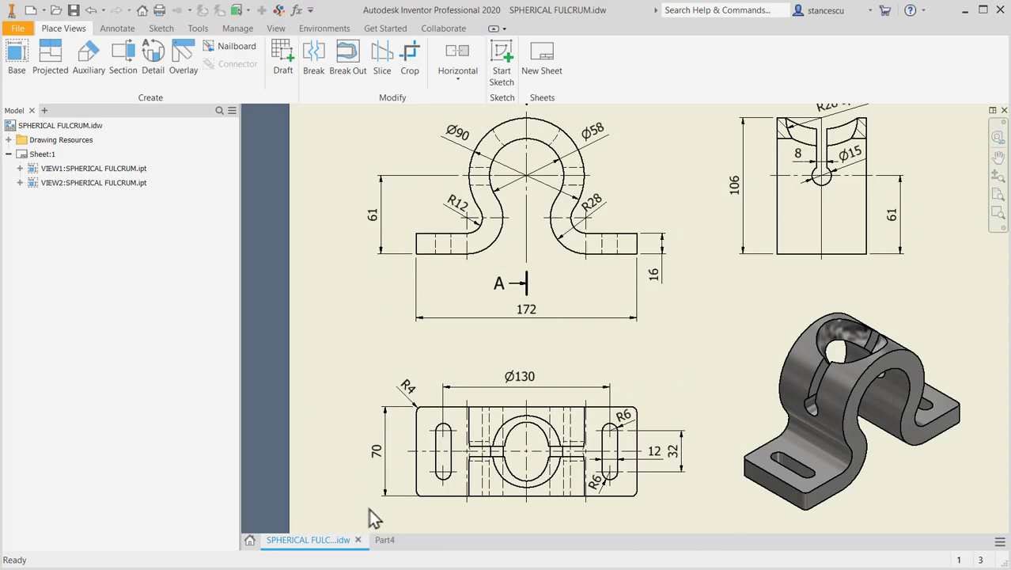
{"action": "left_click", "coordinate": [382, 541]}
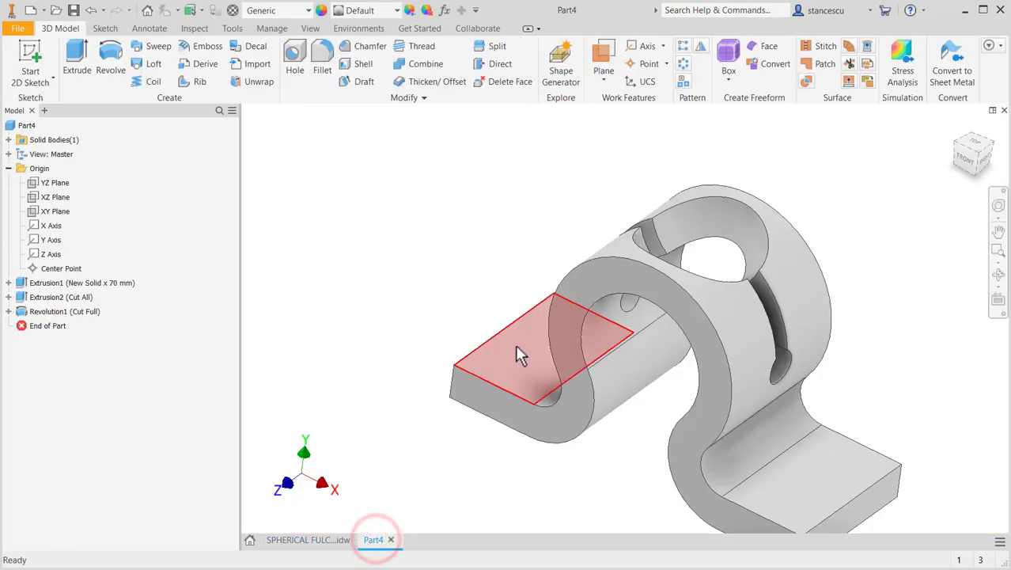
{"action": "left_click", "coordinate": [522, 365]}
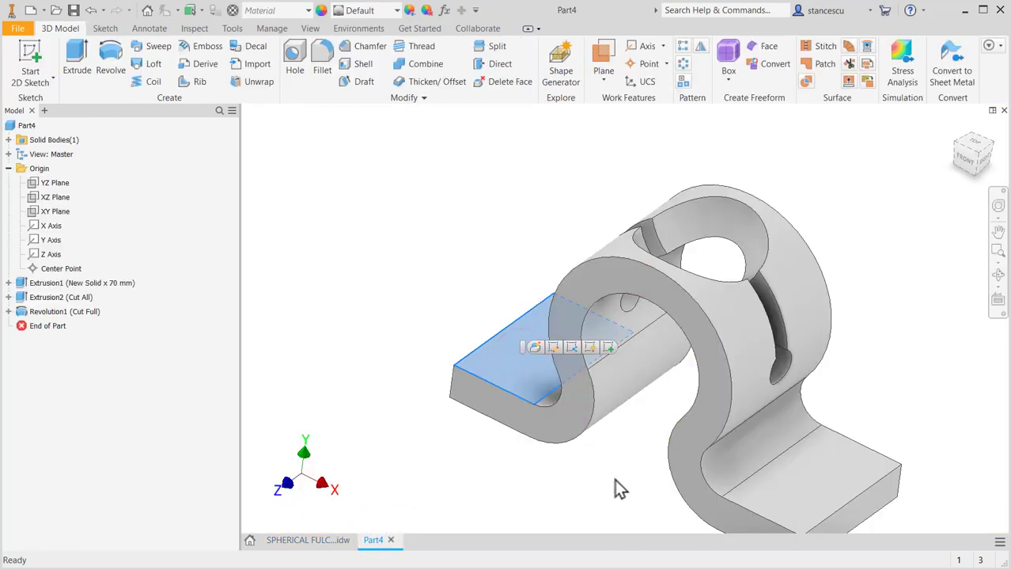
{"action": "left_click", "coordinate": [793, 491]}
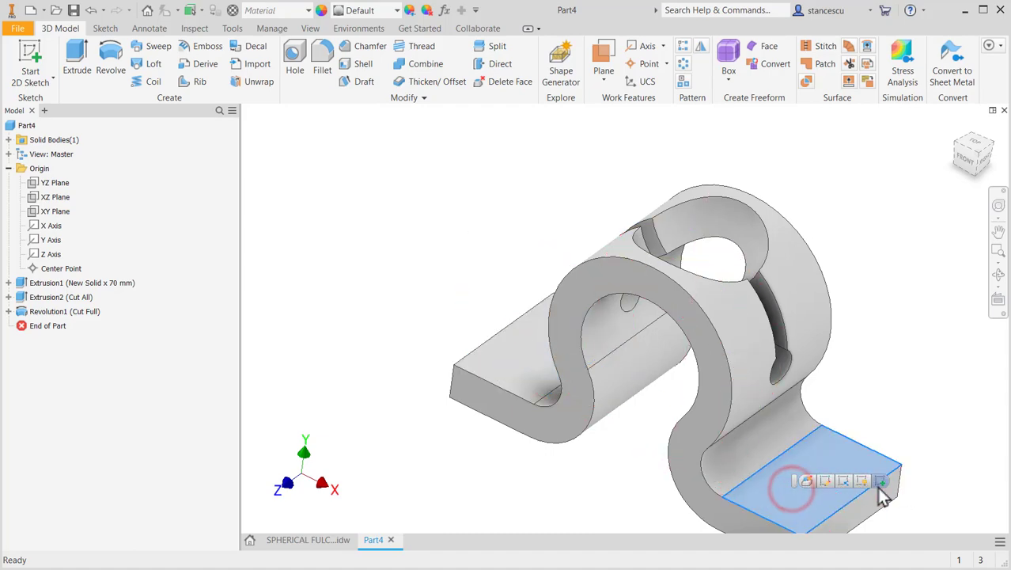
{"action": "left_click", "coordinate": [881, 481]}
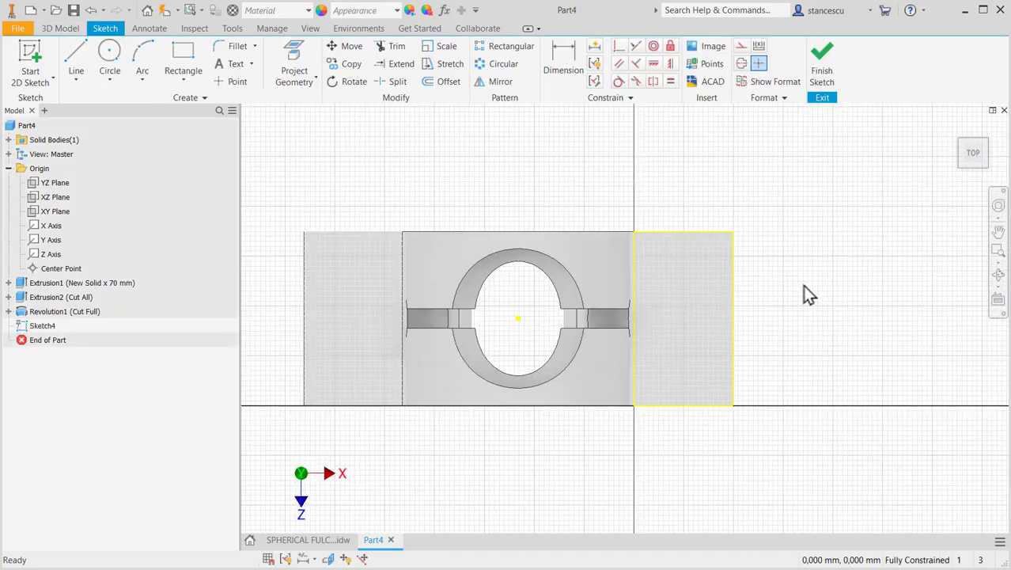
Draw a center-point slot about 15 mm wide on the foot face, running along its depth
{"action": "left_click", "coordinate": [194, 76]}
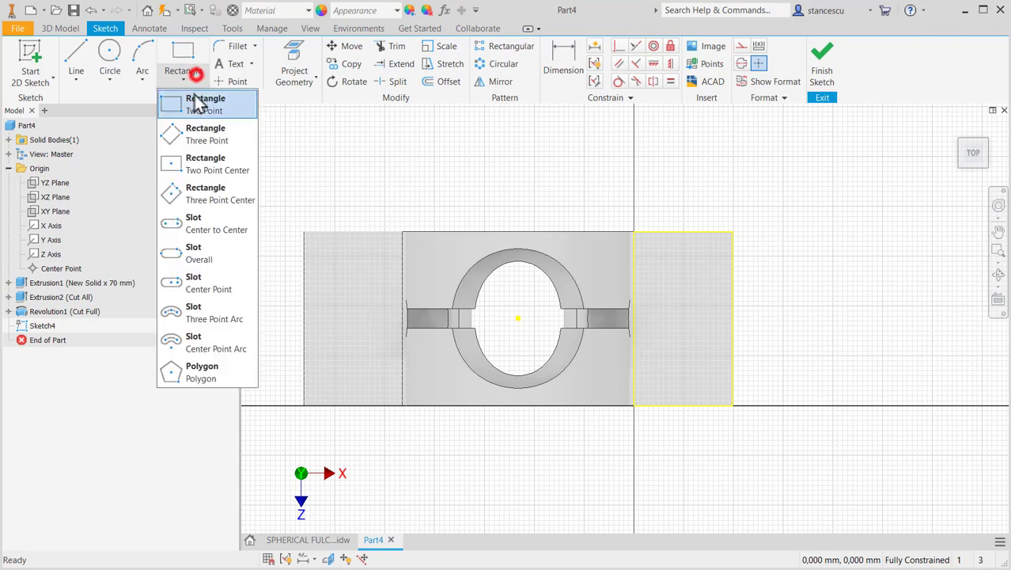
{"action": "left_click", "coordinate": [202, 282]}
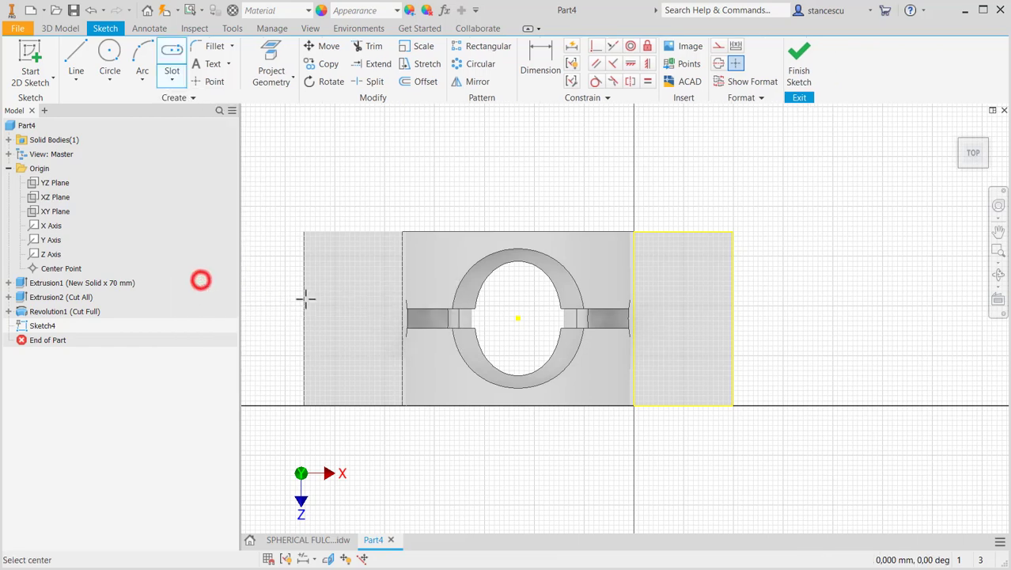
{"action": "left_click", "coordinate": [691, 324]}
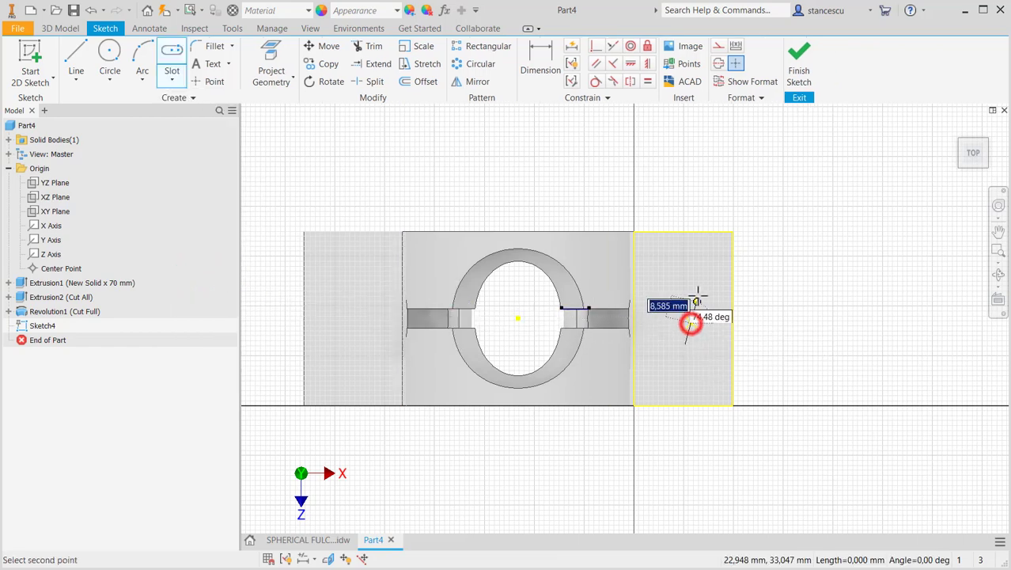
{"action": "left_click", "coordinate": [691, 264]}
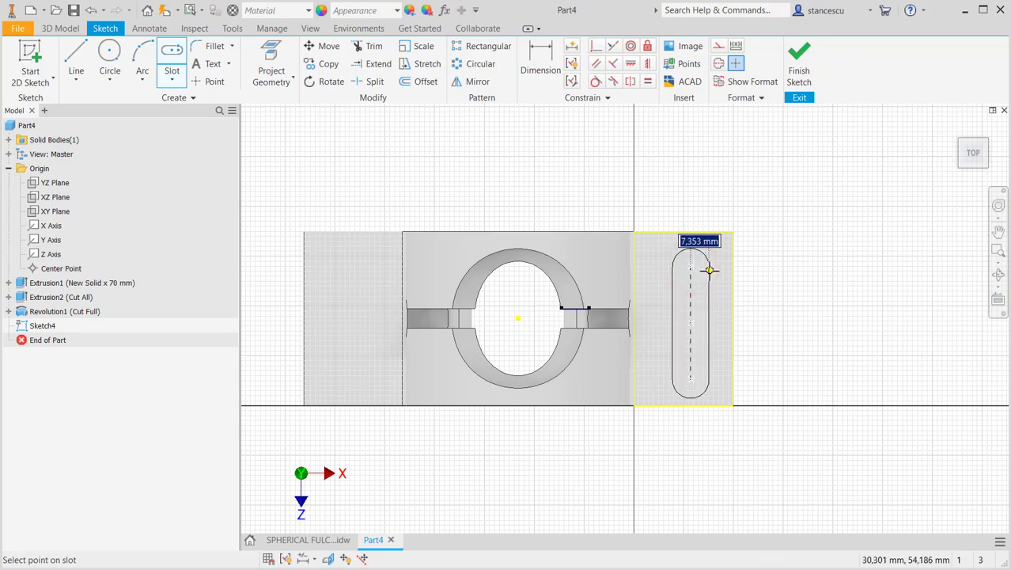
{"action": "left_click", "coordinate": [710, 270]}
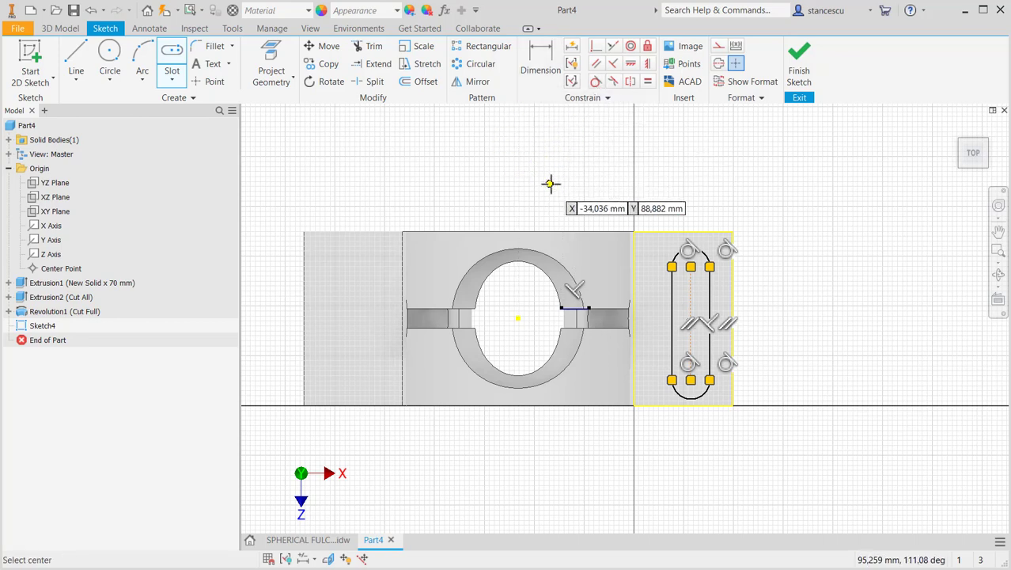
Align the slot's centre point horizontally with the projected part origin
{"action": "left_click", "coordinate": [629, 65]}
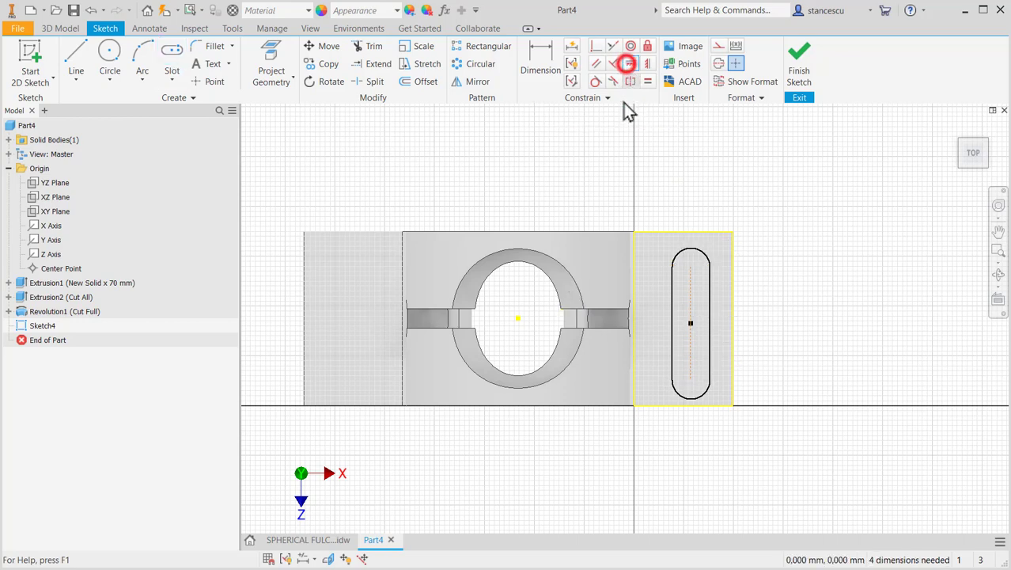
{"action": "left_click", "coordinate": [691, 324]}
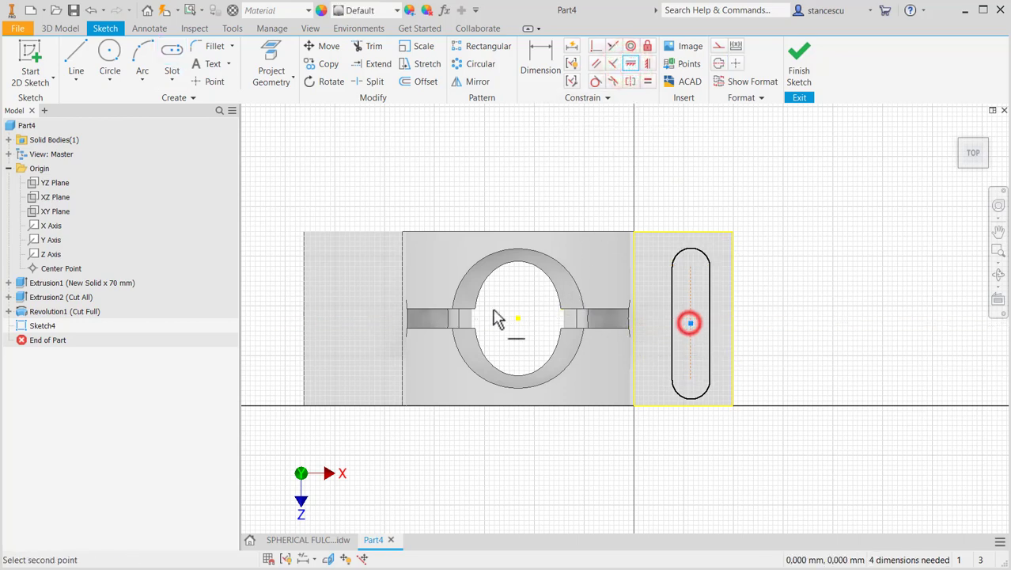
{"action": "left_click", "coordinate": [520, 321]}
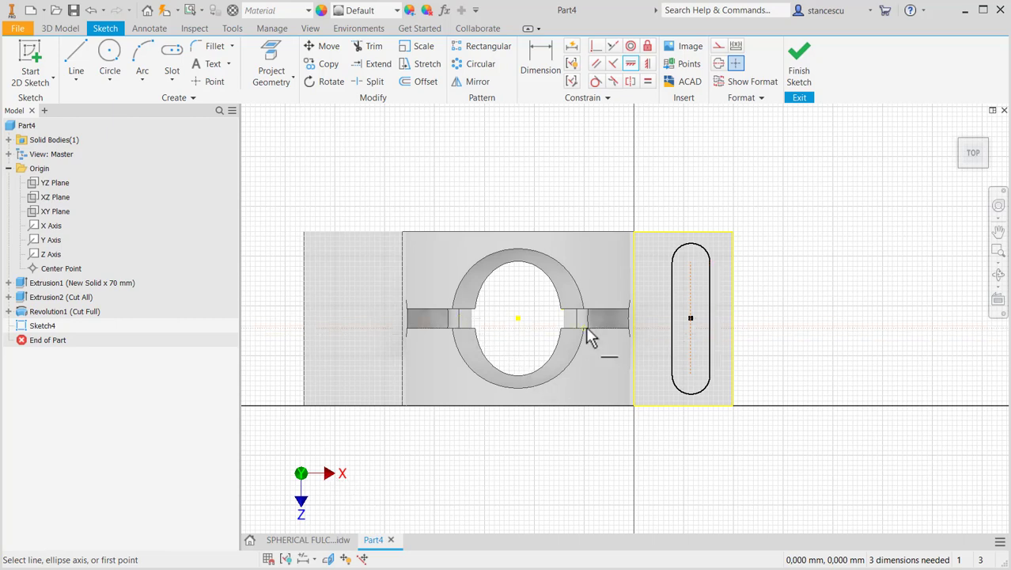
{"action": "left_click", "coordinate": [691, 318]}
Dimension the foot slot with a 6 mm end radius and 32 mm between its two arc centres
{"action": "left_click", "coordinate": [538, 68]}
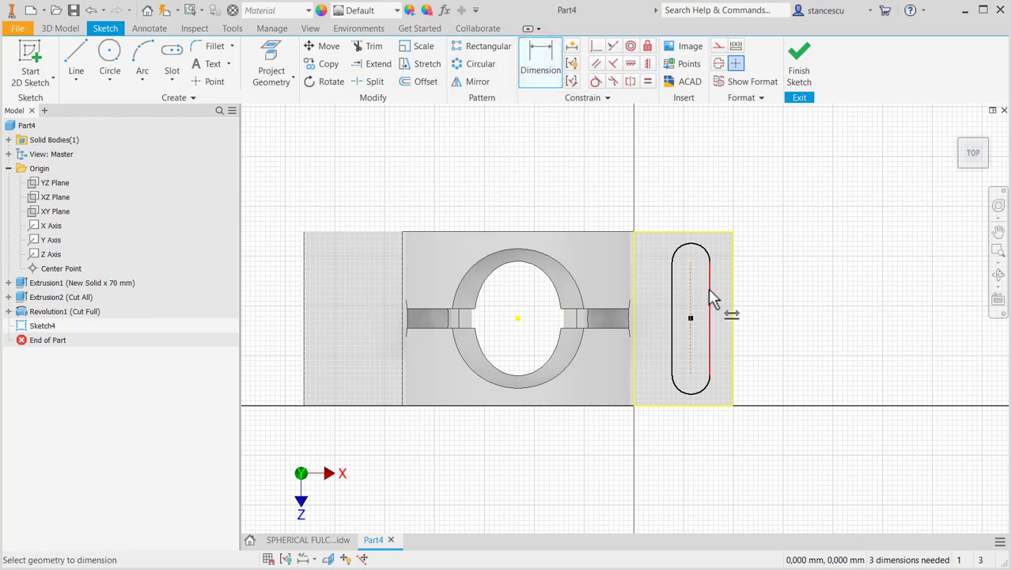
{"action": "left_click", "coordinate": [701, 246]}
{"action": "left_click", "coordinate": [744, 195]}
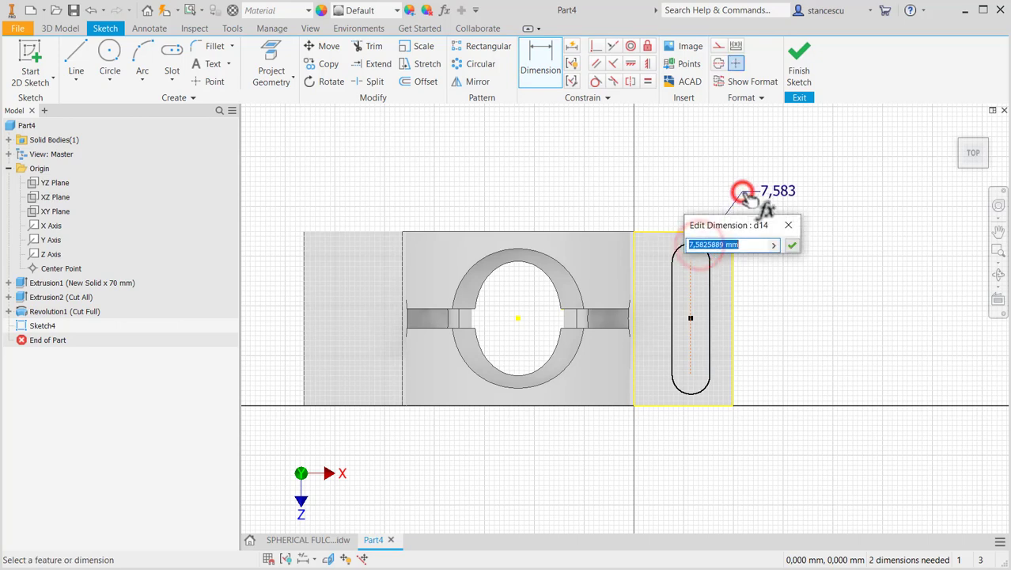
{"action": "key", "text": "Return"}
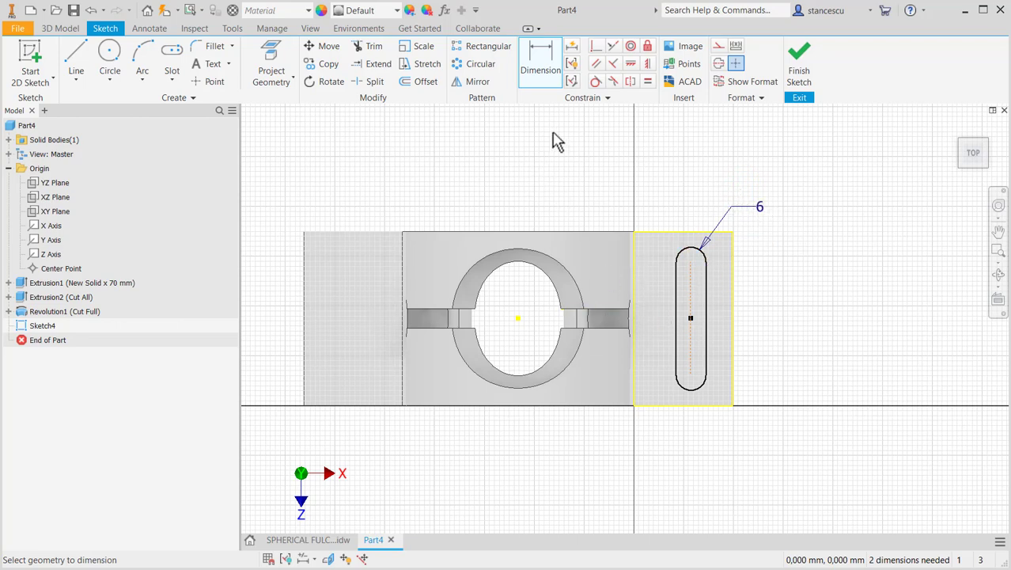
{"action": "left_click", "coordinate": [697, 247]}
{"action": "left_click", "coordinate": [698, 390]}
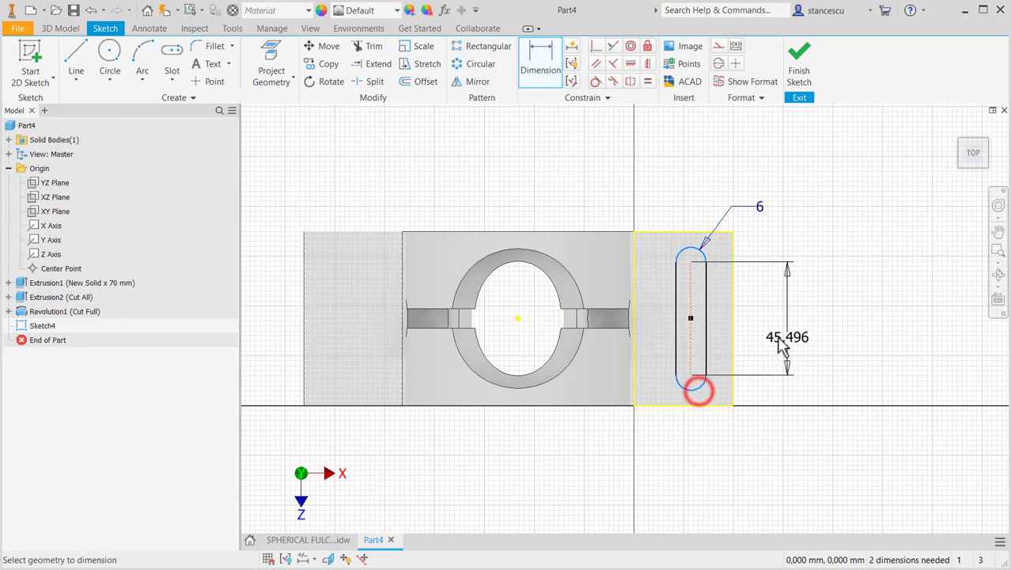
{"action": "left_click", "coordinate": [772, 318]}
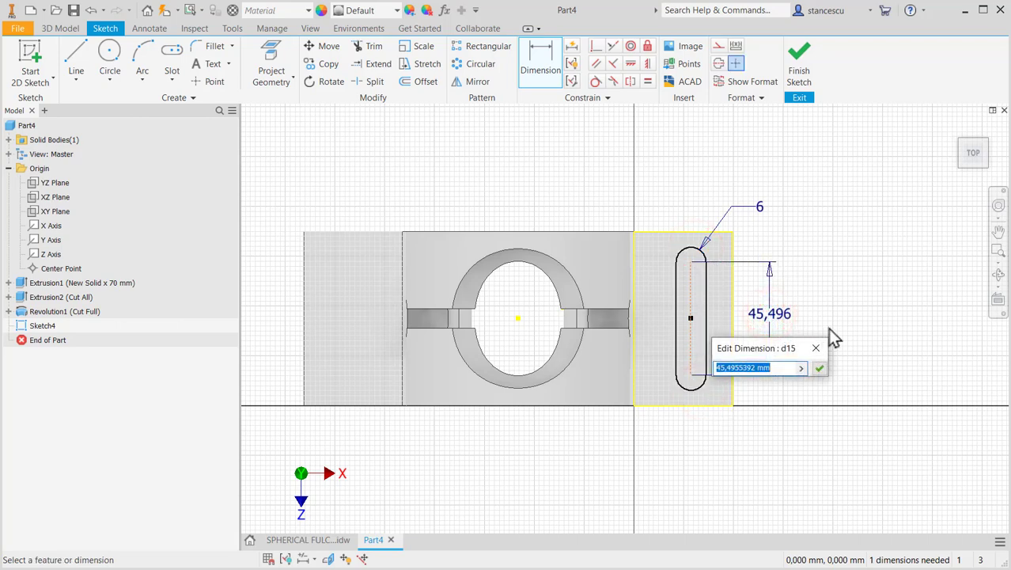
{"action": "type", "text": "32"}
{"action": "key", "text": "Return"}
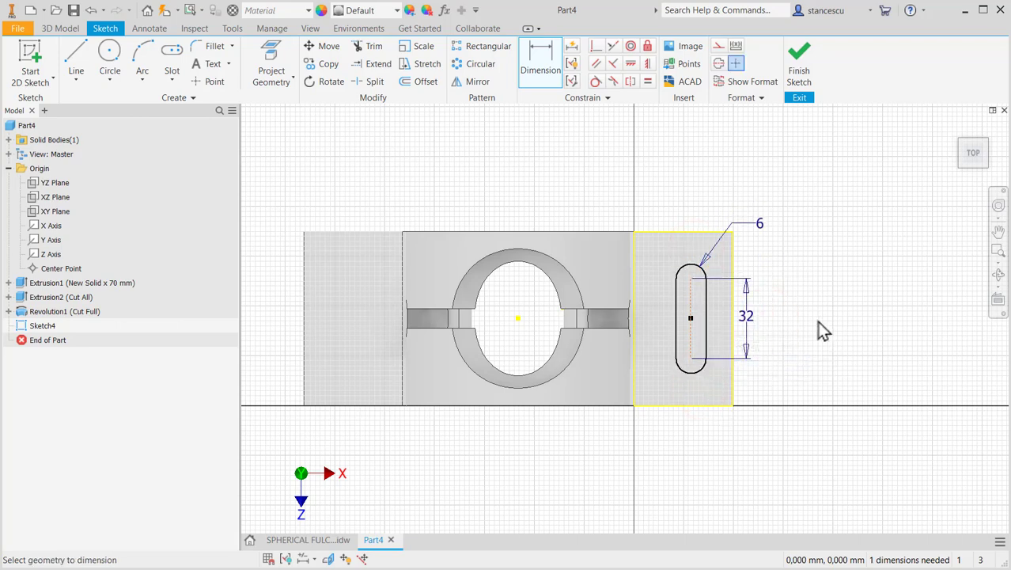
Dimension the slot's centreline 130/2 mm horizontally from the projected origin and finish the sketch
{"action": "left_click", "coordinate": [689, 309]}
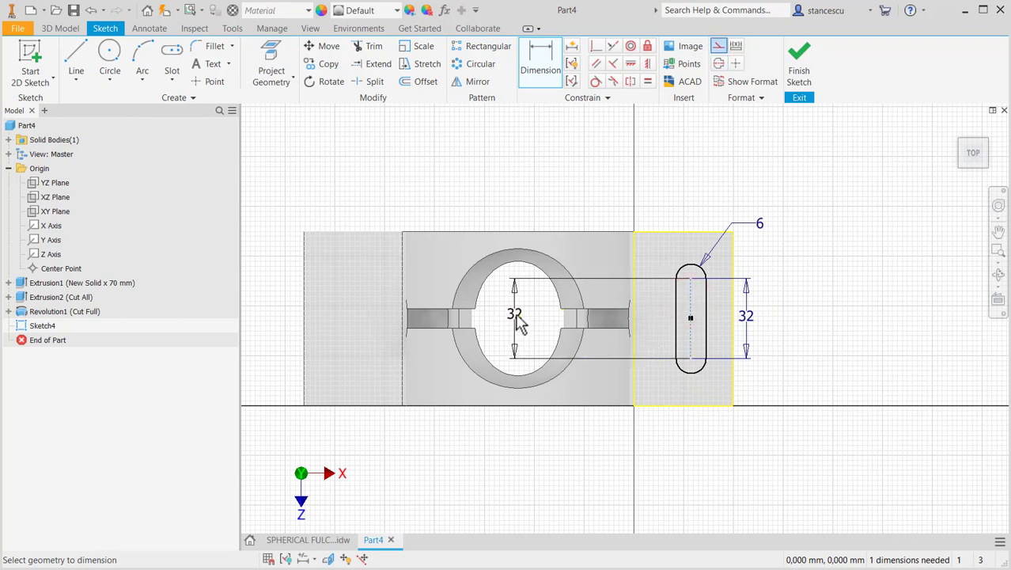
{"action": "left_click", "coordinate": [519, 318]}
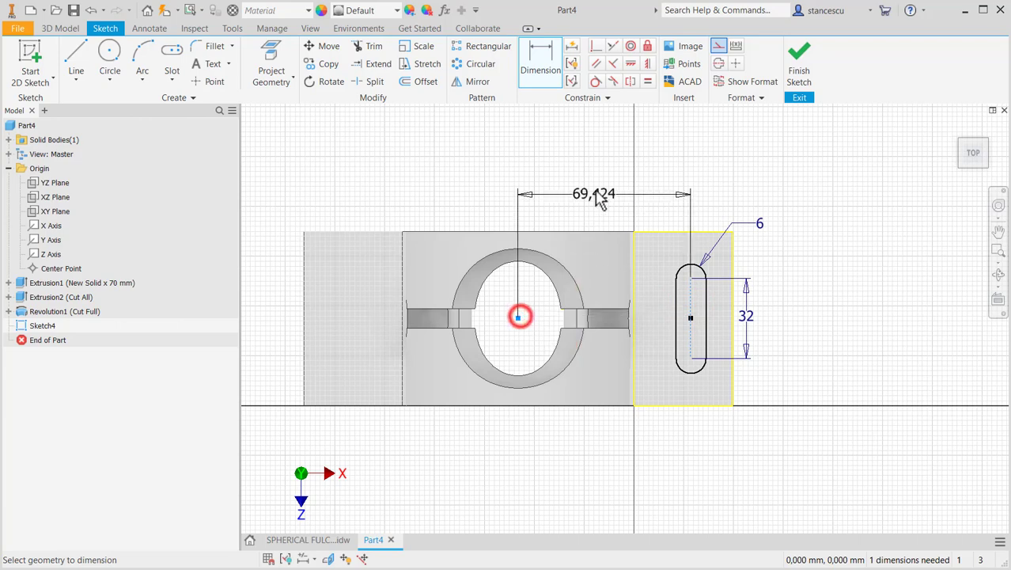
{"action": "left_click", "coordinate": [597, 178]}
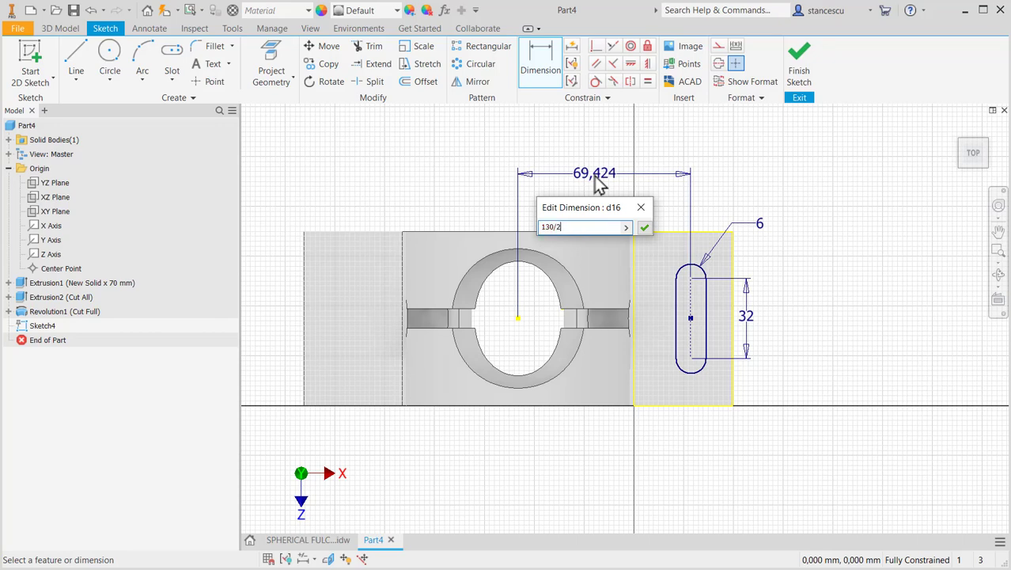
{"action": "left_click", "coordinate": [646, 229]}
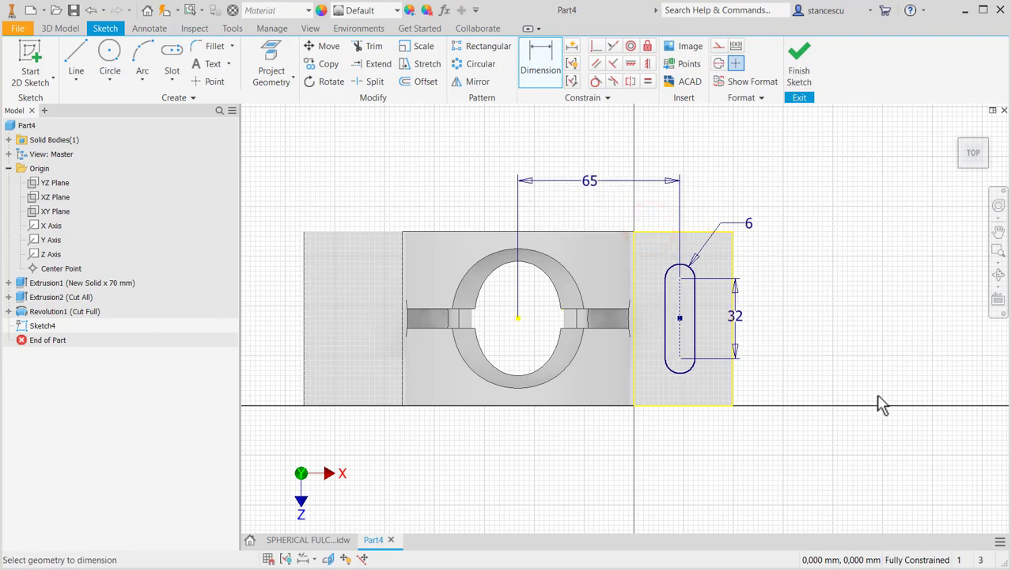
{"action": "left_click", "coordinate": [795, 69]}
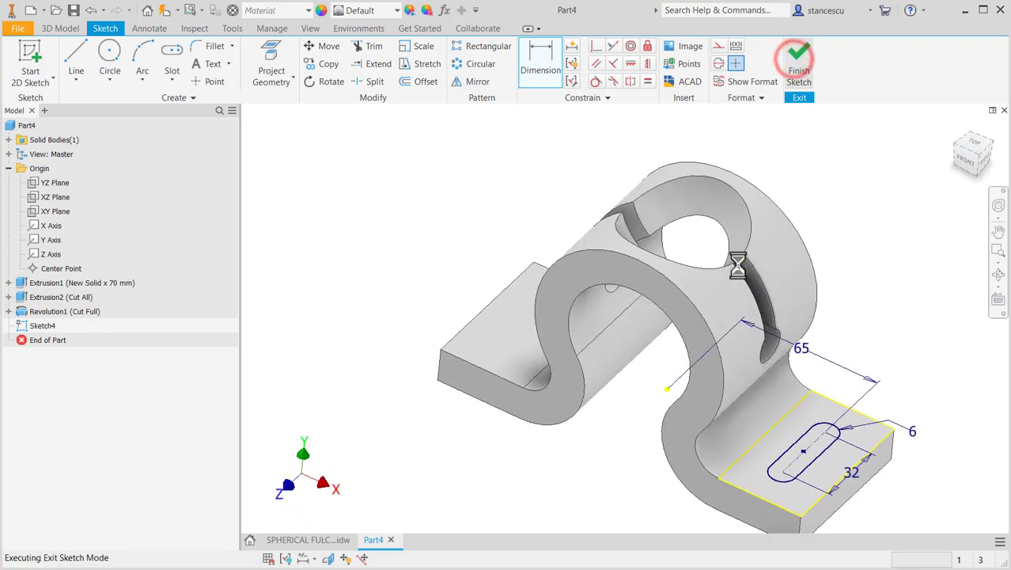
Extrude the slot profile downward as a cut through all of the positive-X foot
{"action": "left_click", "coordinate": [82, 52]}
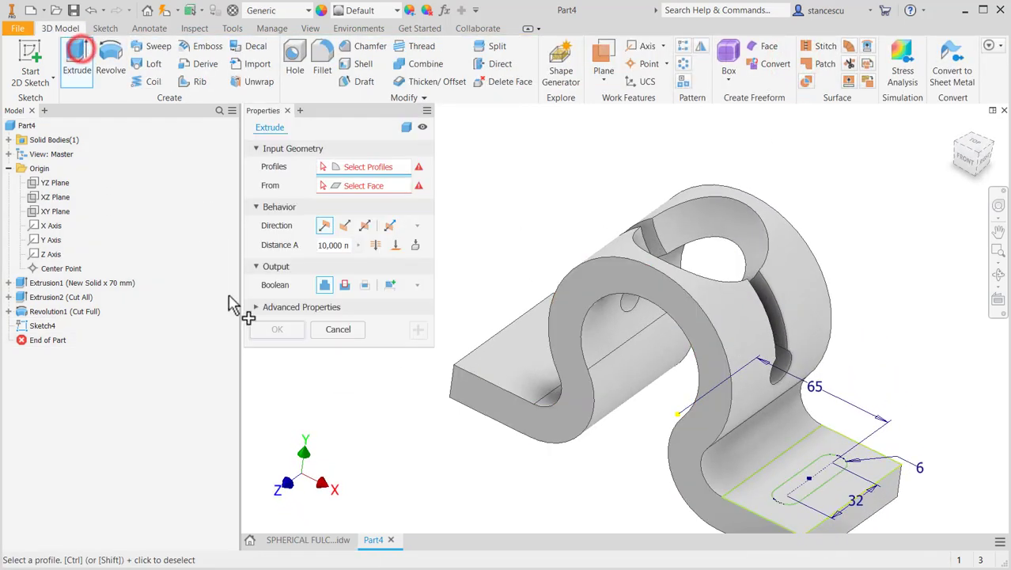
{"action": "left_click", "coordinate": [345, 284]}
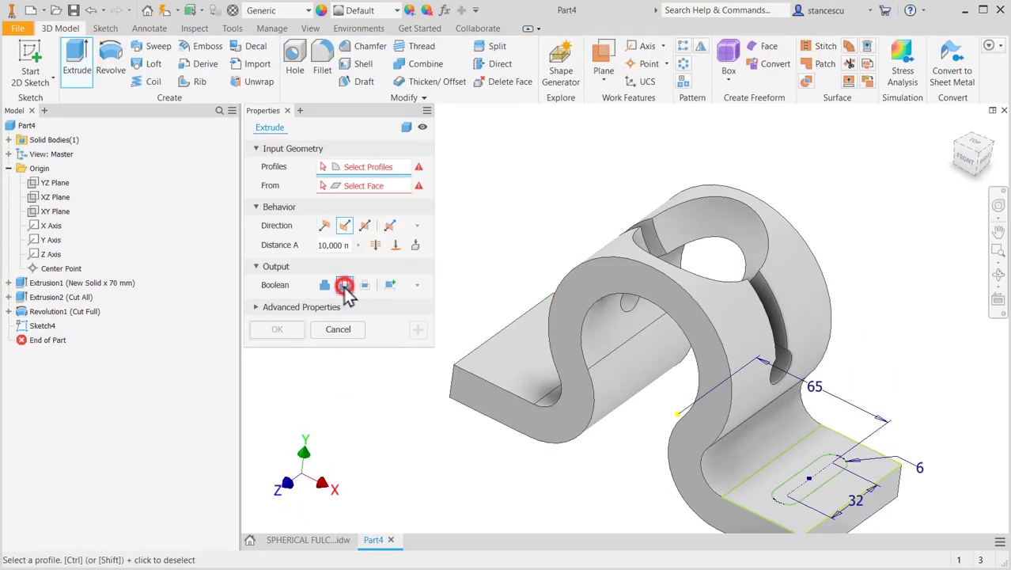
{"action": "left_click", "coordinate": [827, 479]}
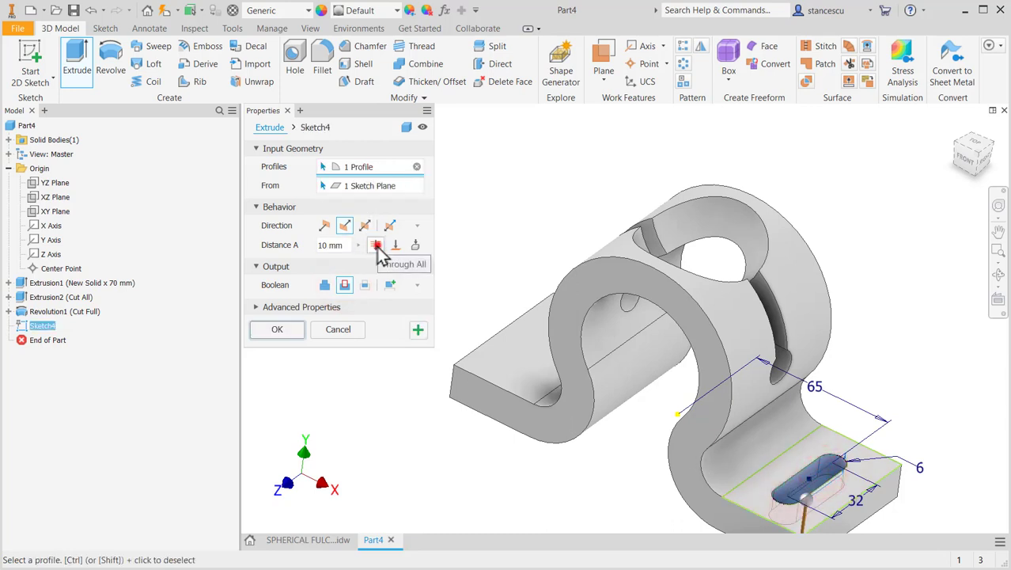
{"action": "left_click", "coordinate": [377, 245]}
{"action": "left_click", "coordinate": [280, 330]}
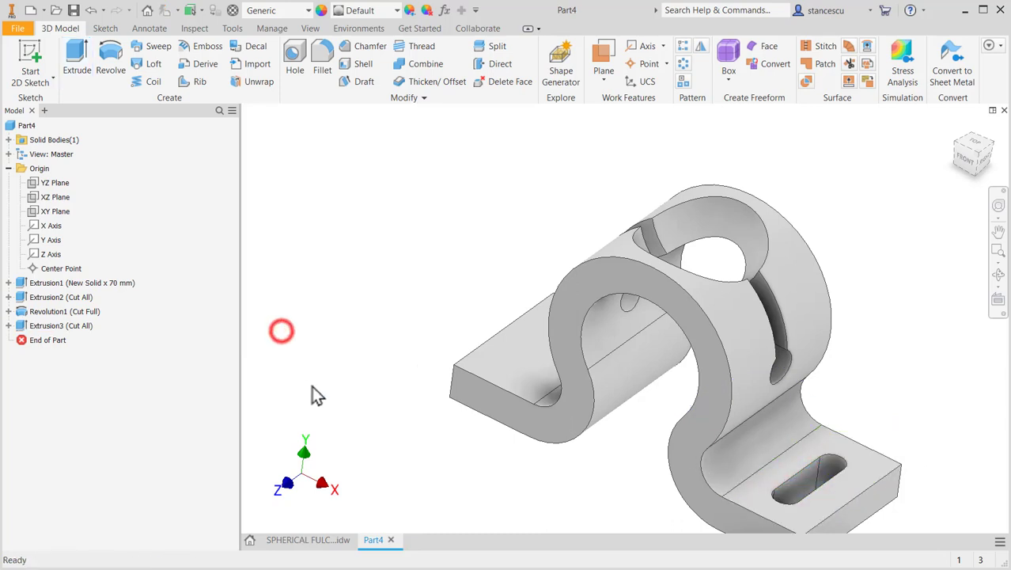
Mirror the slot cut about the YZ plane onto the opposite foot
{"action": "mouse_move", "coordinate": [359, 369]}
{"action": "middle_mouse_down", "text": "shift"}
{"action": "mouse_move", "coordinate": [355, 379]}
{"action": "mouse_move", "coordinate": [363, 353]}
{"action": "middle_mouse_up", "text": "shift"}
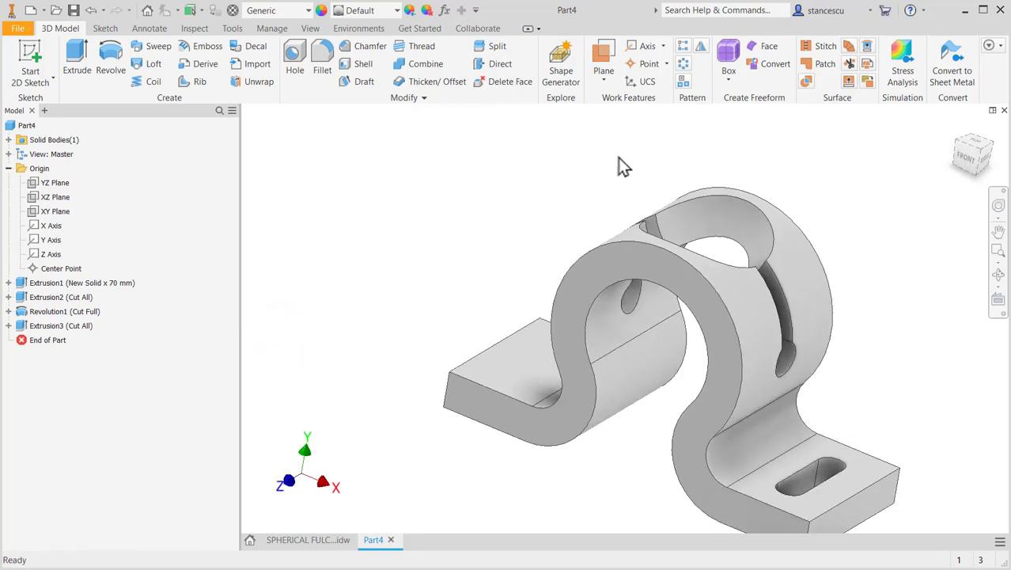
{"action": "left_click", "coordinate": [701, 46]}
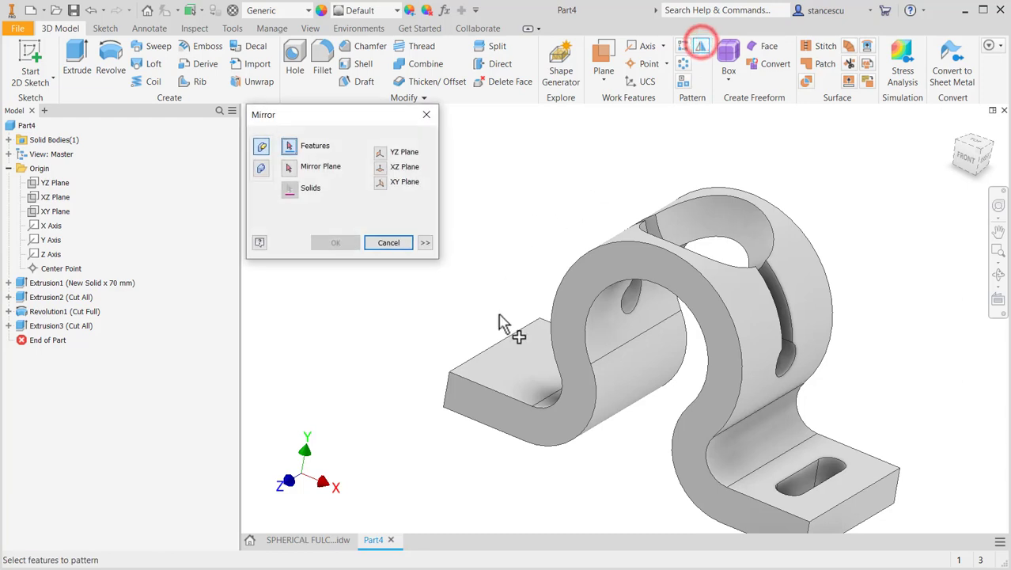
{"action": "left_click", "coordinate": [794, 489]}
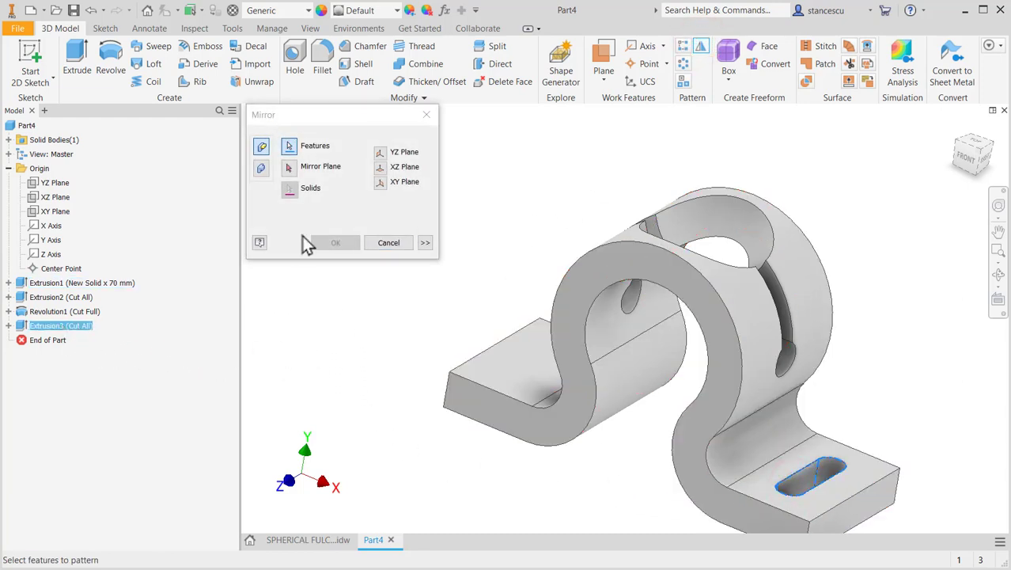
{"action": "left_click", "coordinate": [289, 167]}
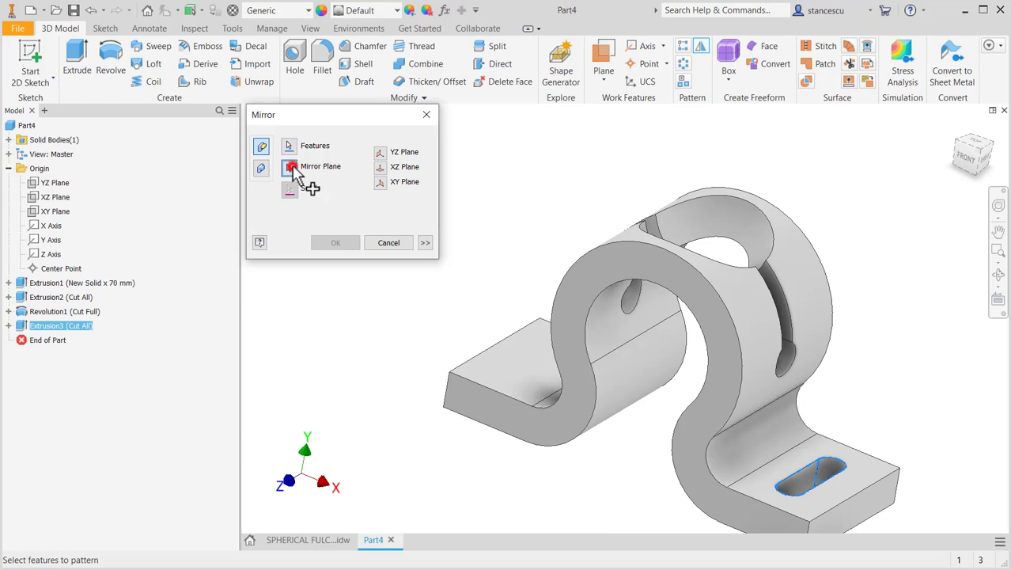
{"action": "left_click", "coordinate": [55, 182]}
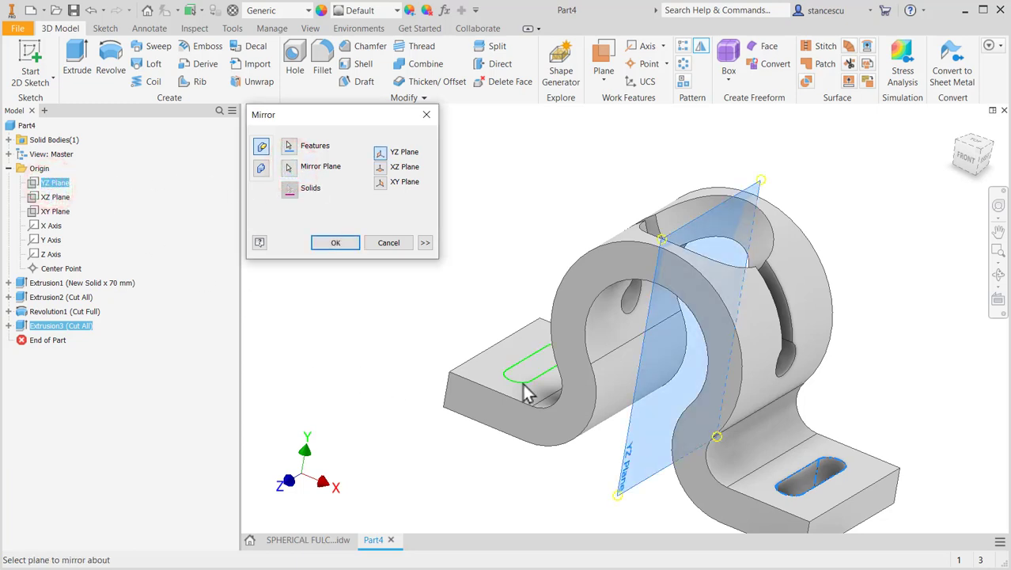
{"action": "scroll", "coordinate": [532, 367], "scroll_direction": "down", "scroll_amount": 3}
{"action": "scroll", "coordinate": [531, 366], "scroll_direction": "down", "scroll_amount": 2}
{"action": "scroll", "coordinate": [499, 357], "scroll_direction": "up", "scroll_amount": 1}
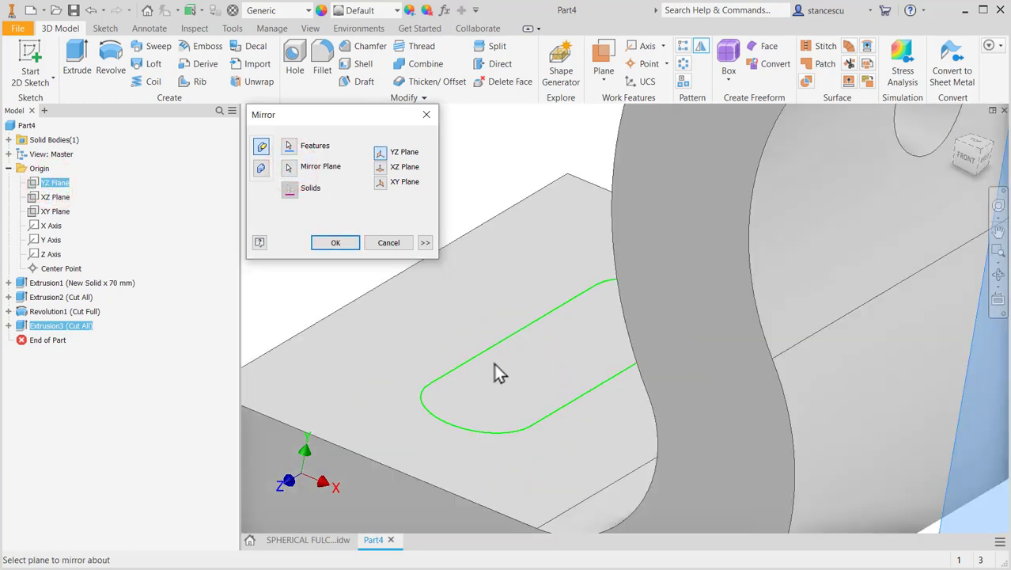
{"action": "left_click", "coordinate": [347, 237]}
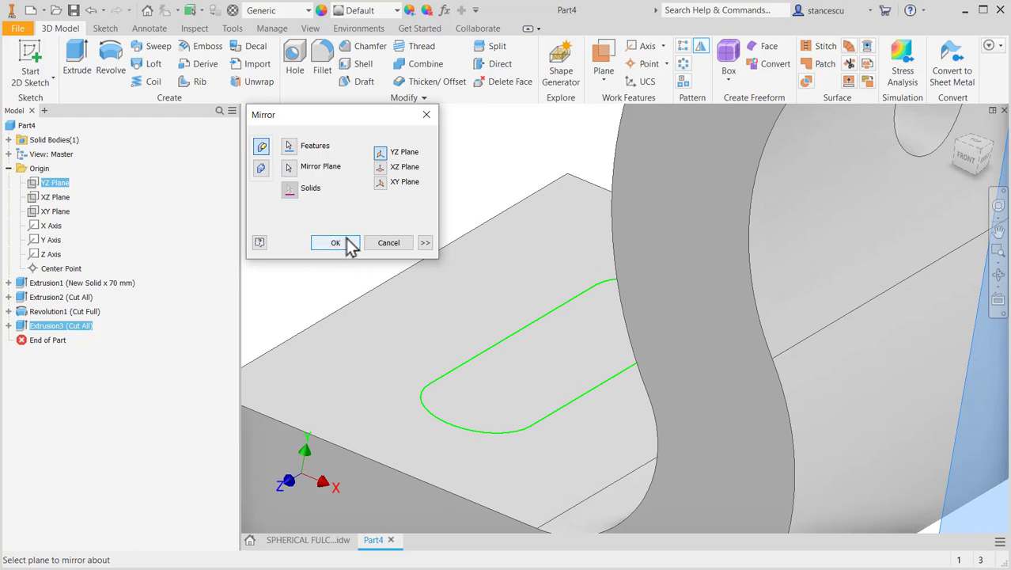
{"action": "left_click", "coordinate": [345, 244]}
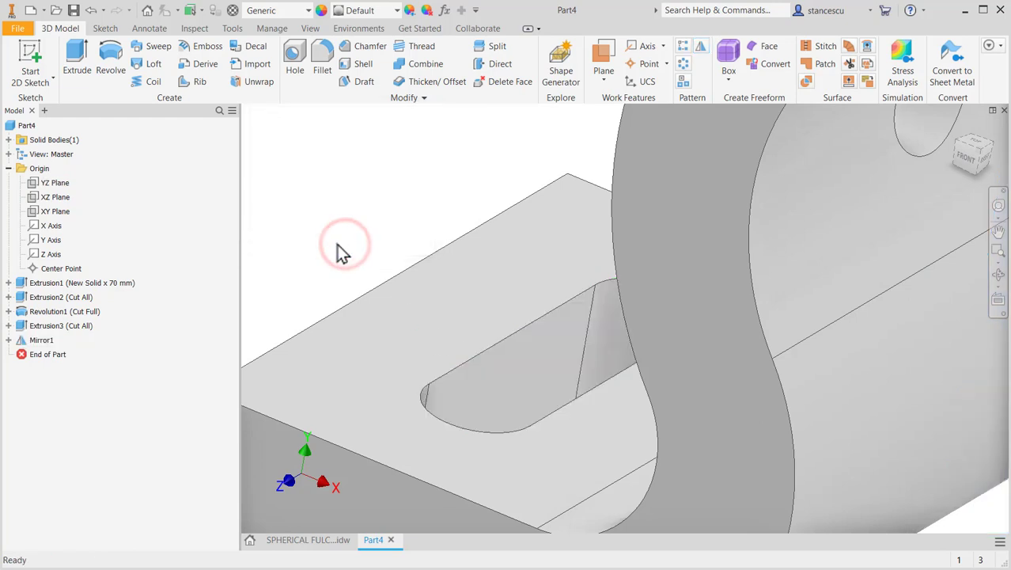
{"action": "middle_click_drag", "start_coordinate": [338, 245], "coordinate": [340, 269], "text": "shift"}
{"action": "key", "text": "Escape"}
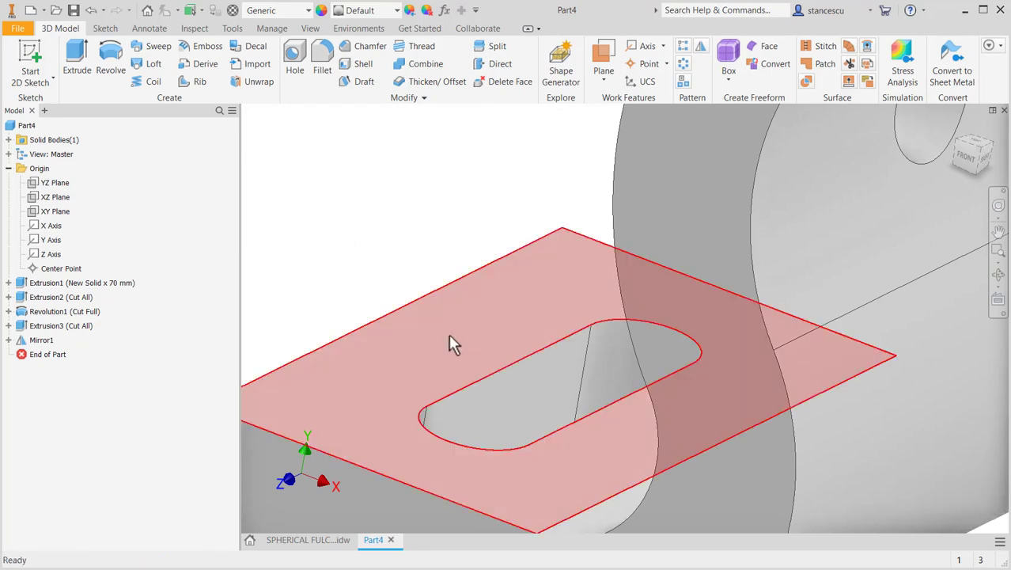
Check the foot corners in the SPHERICAL FULCRUM drawing and fillet the part's four outer vertical foot edges with a 4 mm radius
{"action": "left_click", "coordinate": [307, 540]}
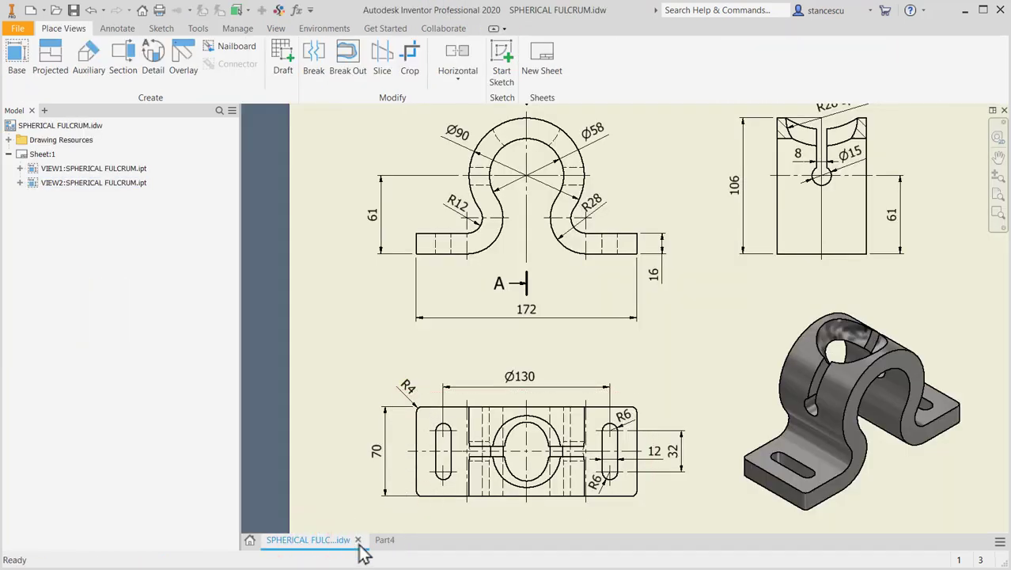
{"action": "left_click", "coordinate": [385, 540]}
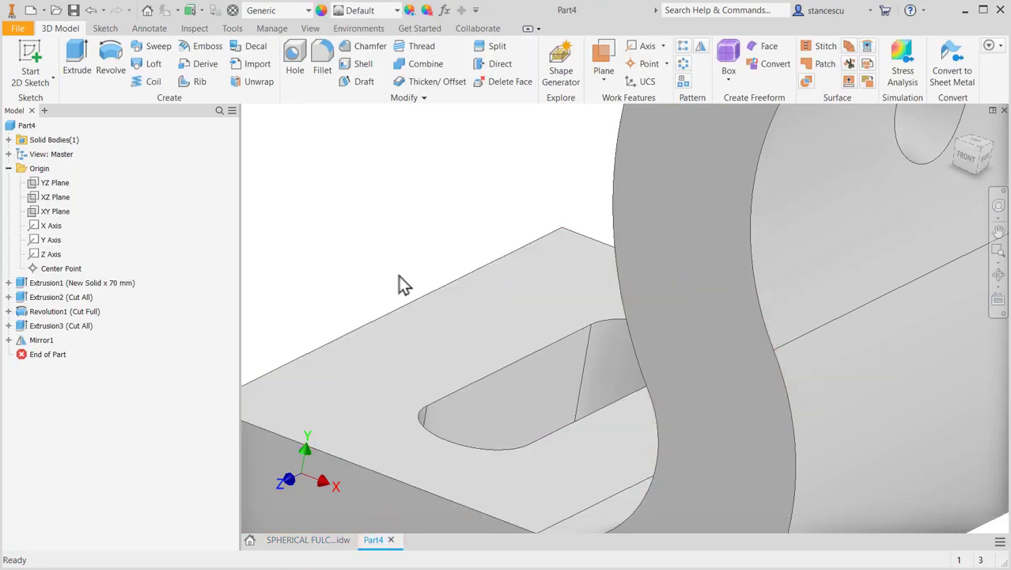
{"action": "scroll", "coordinate": [401, 275], "scroll_direction": "down", "scroll_amount": 2}
{"action": "left_click", "coordinate": [272, 401]}
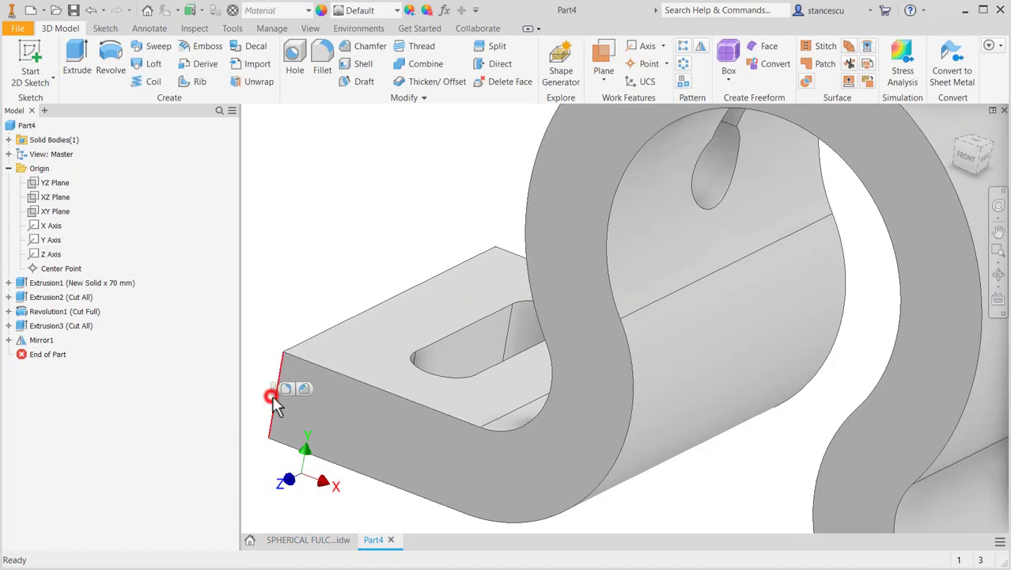
{"action": "left_click", "coordinate": [287, 388]}
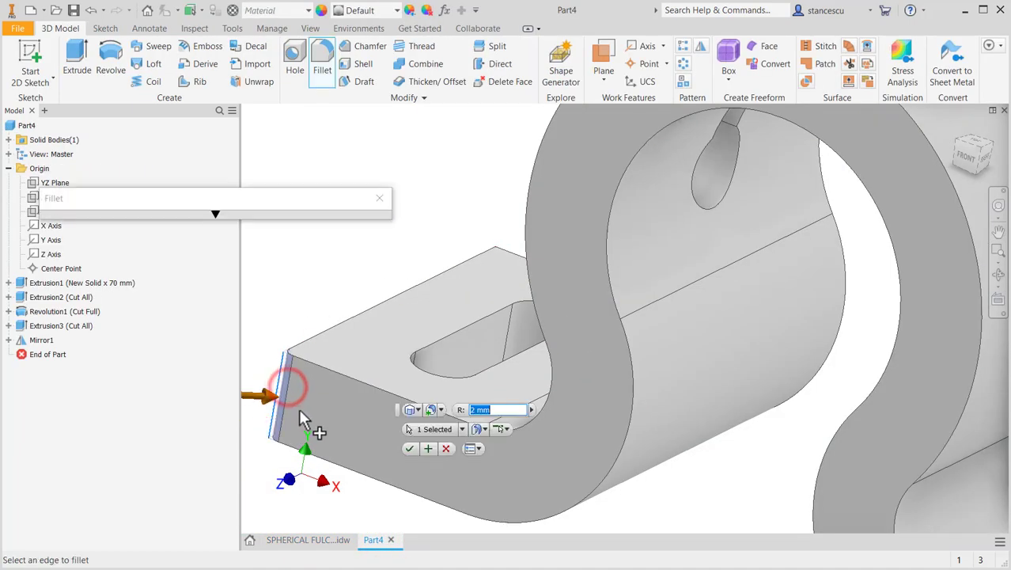
{"action": "type", "text": "4"}
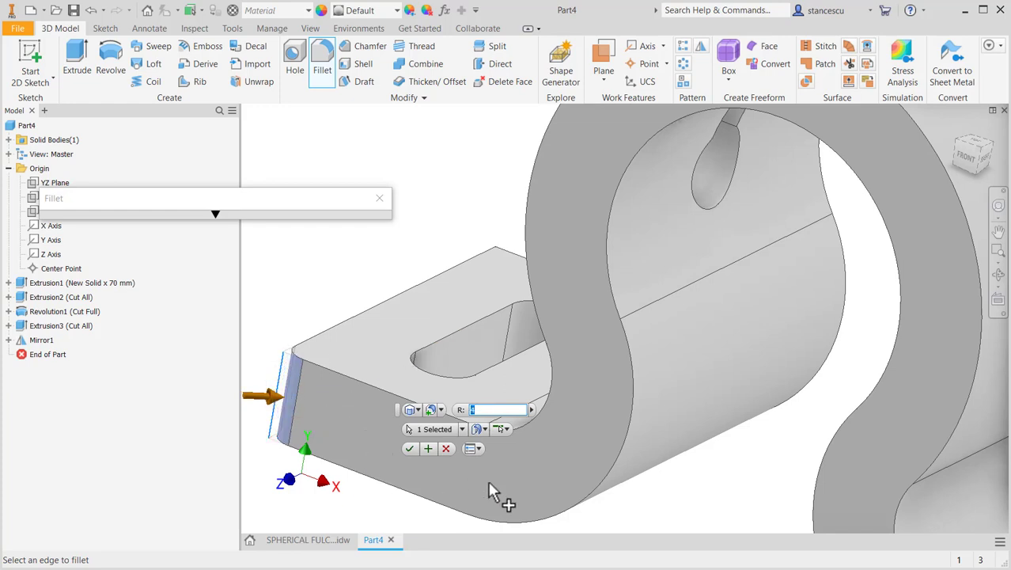
{"action": "left_click", "coordinate": [488, 277]}
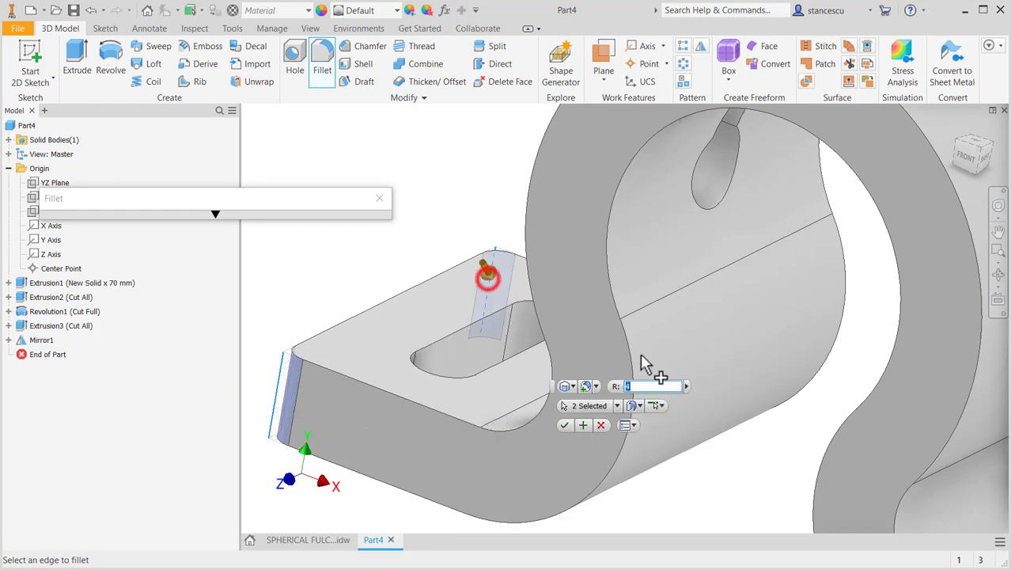
{"action": "scroll", "coordinate": [642, 358], "scroll_direction": "down", "scroll_amount": 3}
{"action": "middle_click_drag", "start_coordinate": [694, 402], "coordinate": [537, 287]}
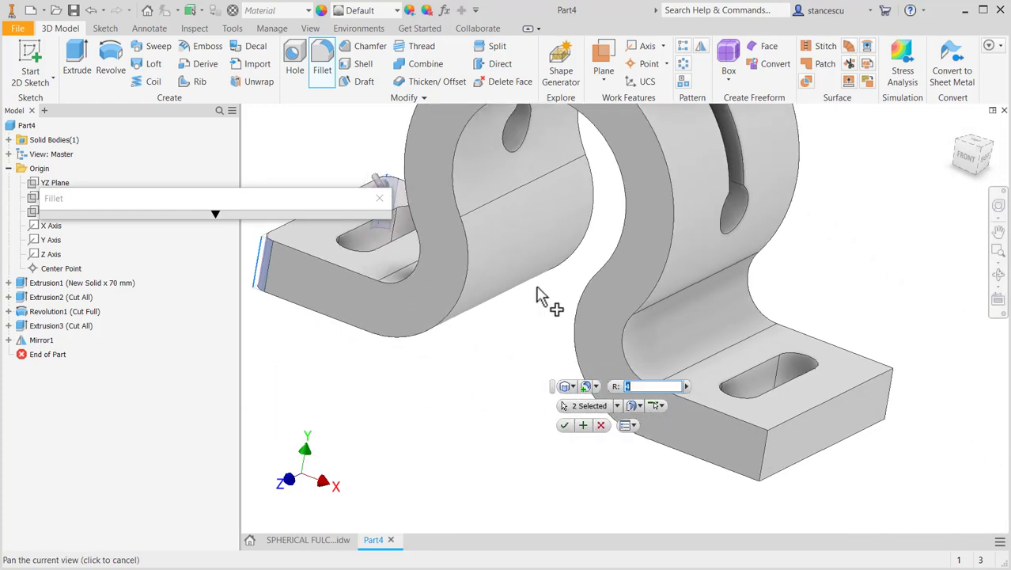
{"action": "left_click", "coordinate": [763, 453]}
{"action": "left_click", "coordinate": [892, 398]}
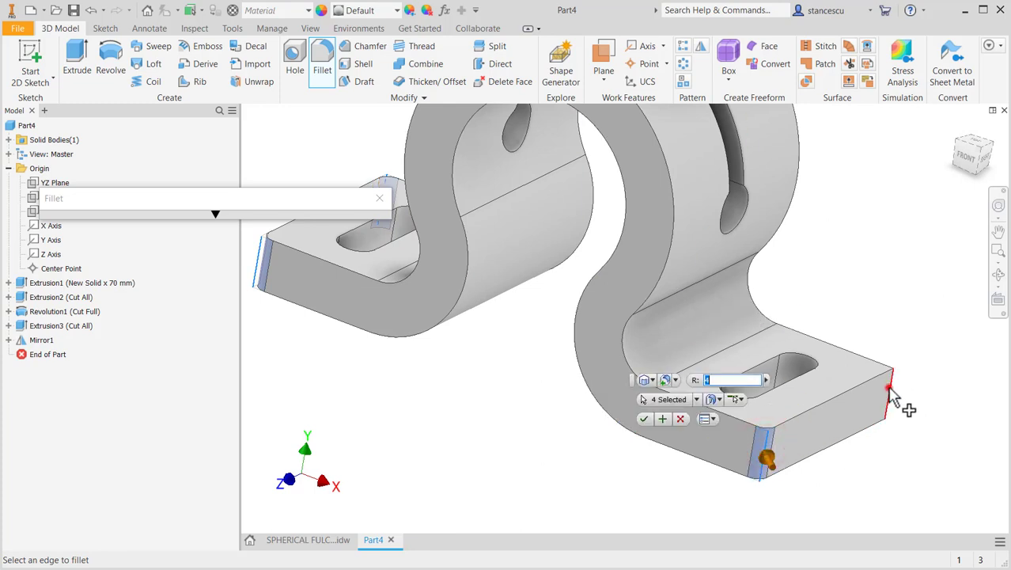
{"action": "left_click", "coordinate": [644, 419]}
{"action": "key", "text": "F6"}
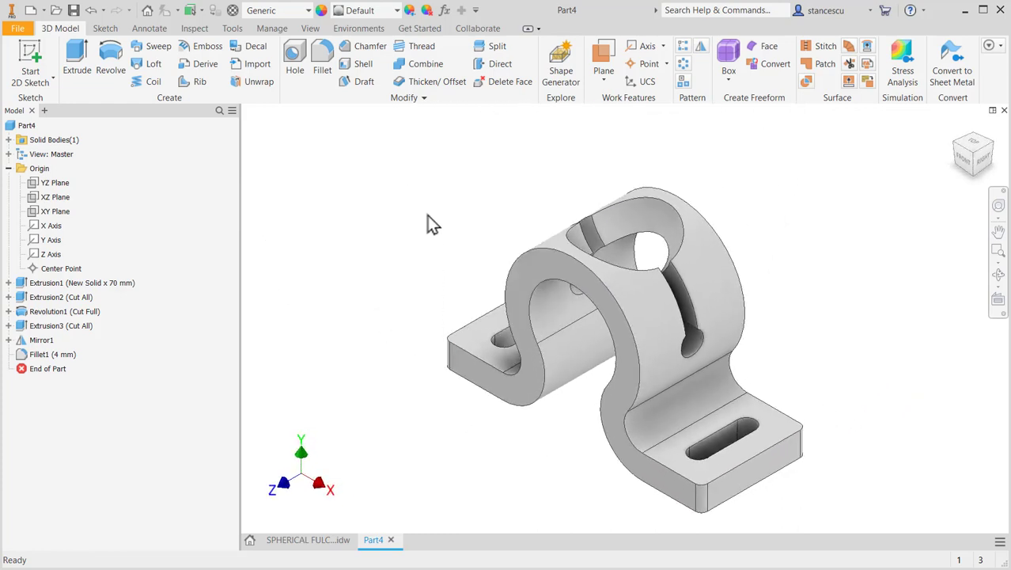
Assign the Steel, Carbon material to the part
{"action": "left_click", "coordinate": [289, 11]}
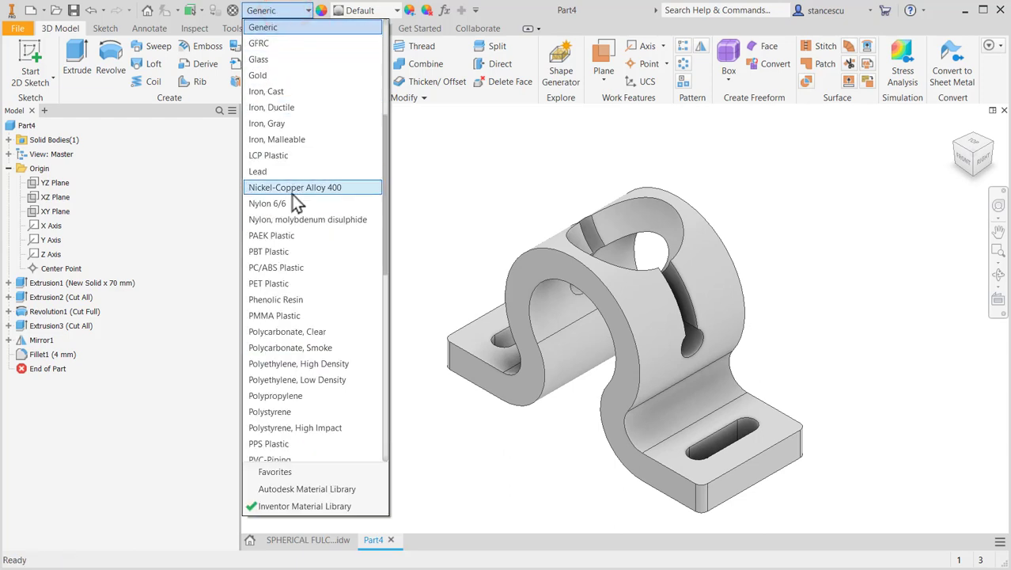
{"action": "scroll", "coordinate": [293, 197], "scroll_direction": "down", "scroll_amount": 7}
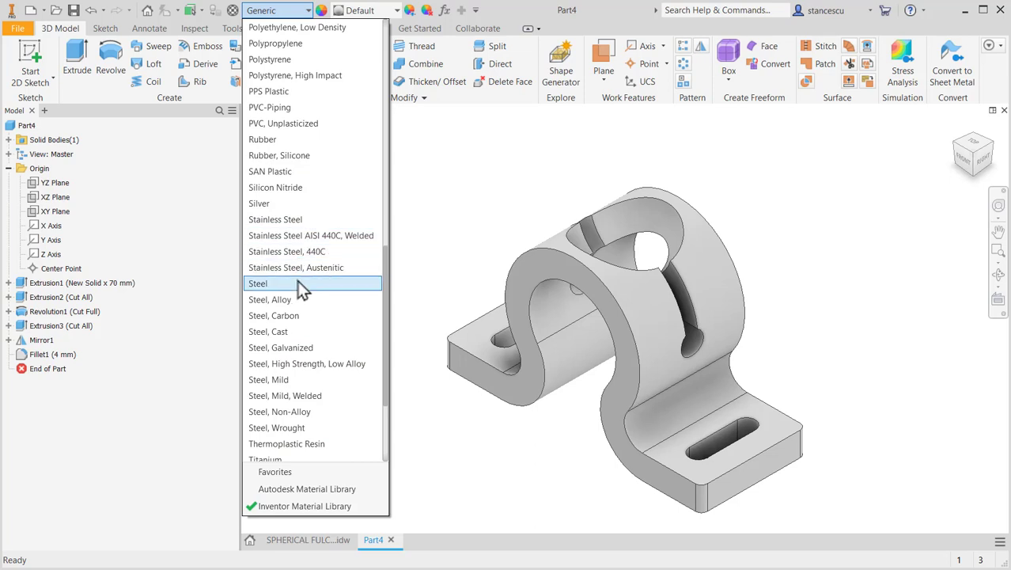
{"action": "left_click", "coordinate": [285, 316]}
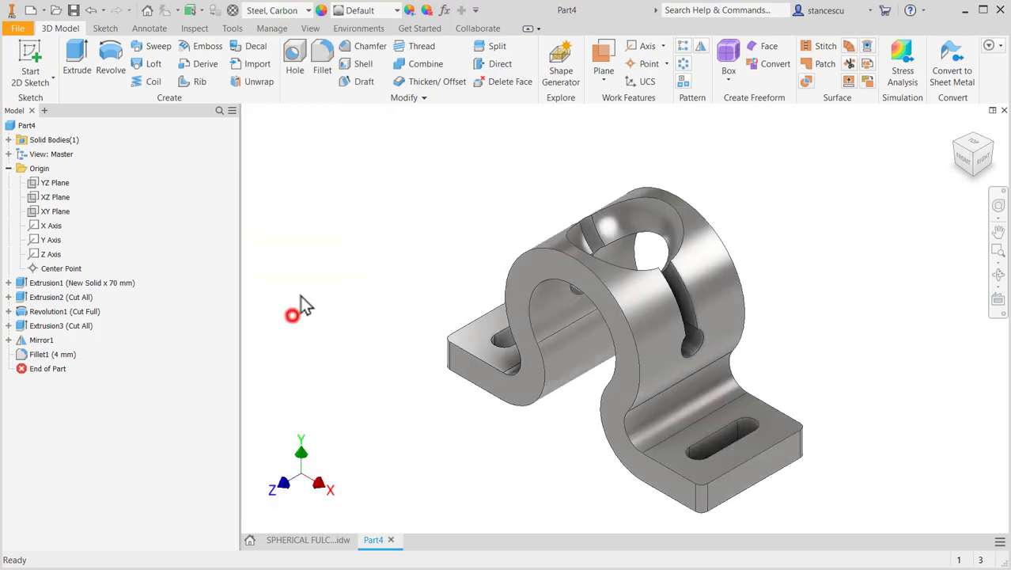
Apply the Gunmetal - Polished appearance to the whole part
{"action": "left_click", "coordinate": [396, 10]}
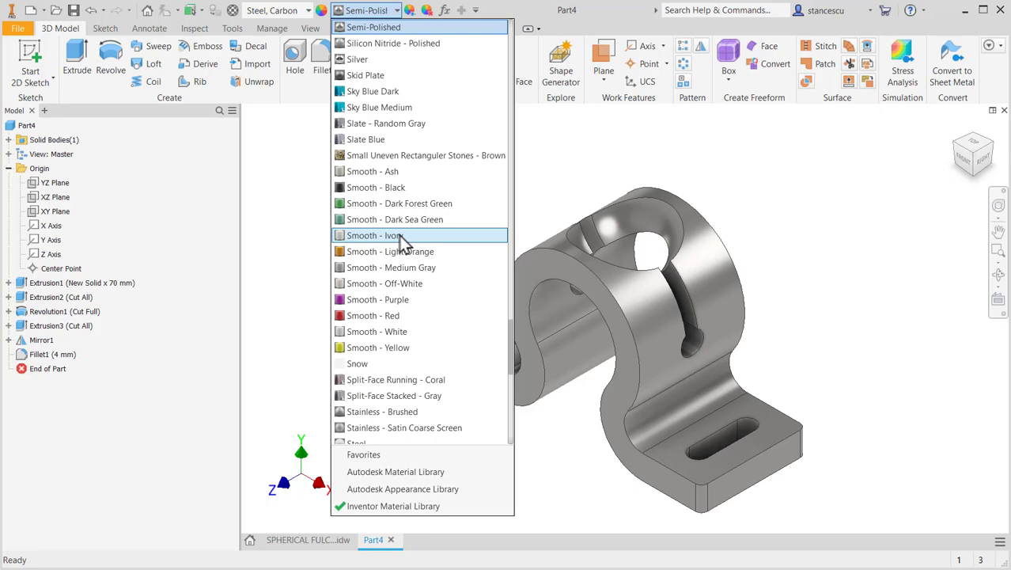
{"action": "scroll", "coordinate": [399, 236], "scroll_direction": "up", "scroll_amount": 15}
{"action": "left_click", "coordinate": [393, 203]}
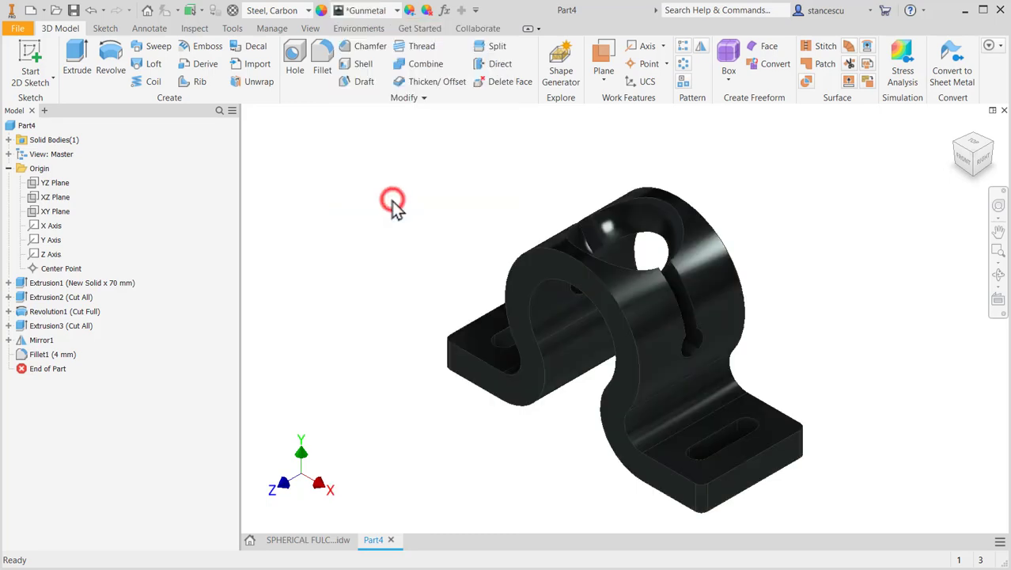
Set the whole part's appearance to Gunmetal - Antique Polished
{"action": "left_click", "coordinate": [396, 11]}
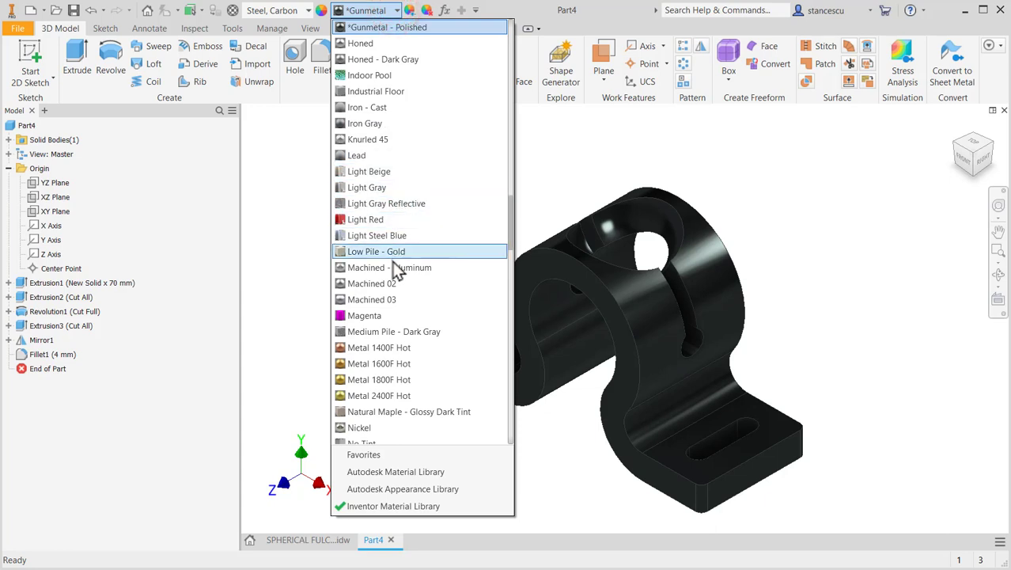
{"action": "scroll", "coordinate": [392, 219], "scroll_direction": "up", "scroll_amount": 4}
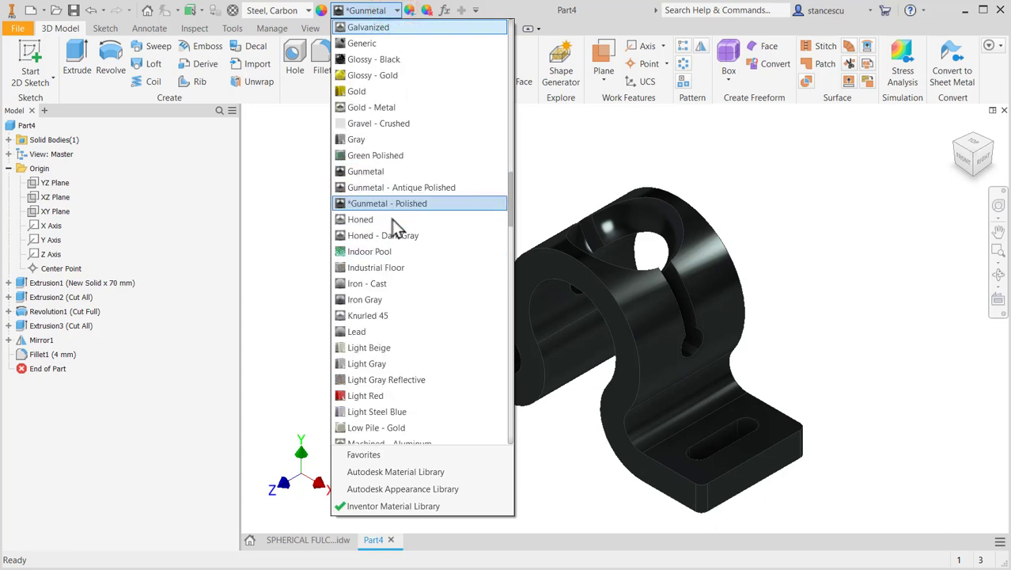
{"action": "left_click", "coordinate": [395, 188]}
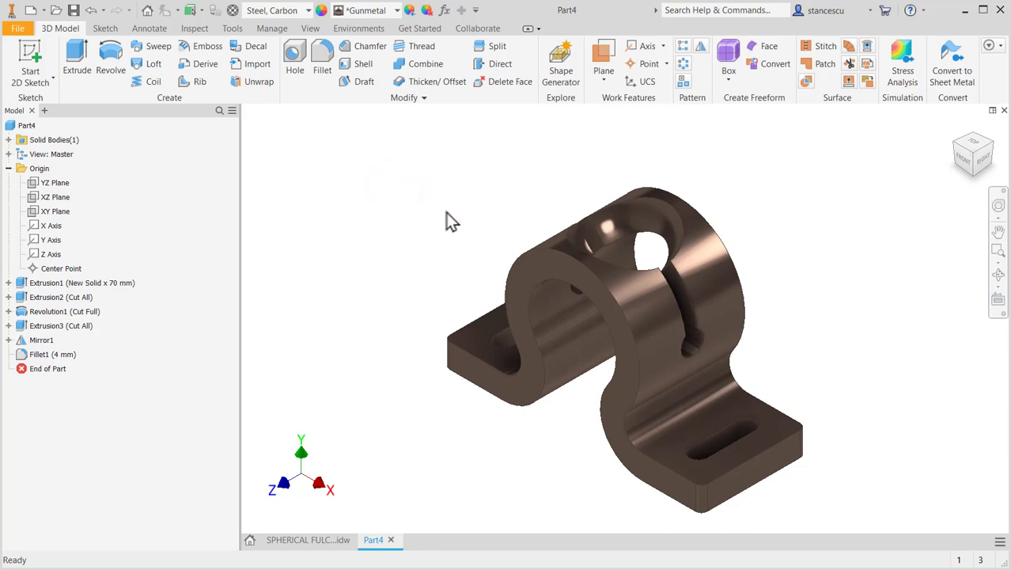
Apply the Titanium - Polished appearance to the spherical seat, both feet's underside faces and the slot walls, and restore the home view
{"action": "left_click", "coordinate": [631, 234]}
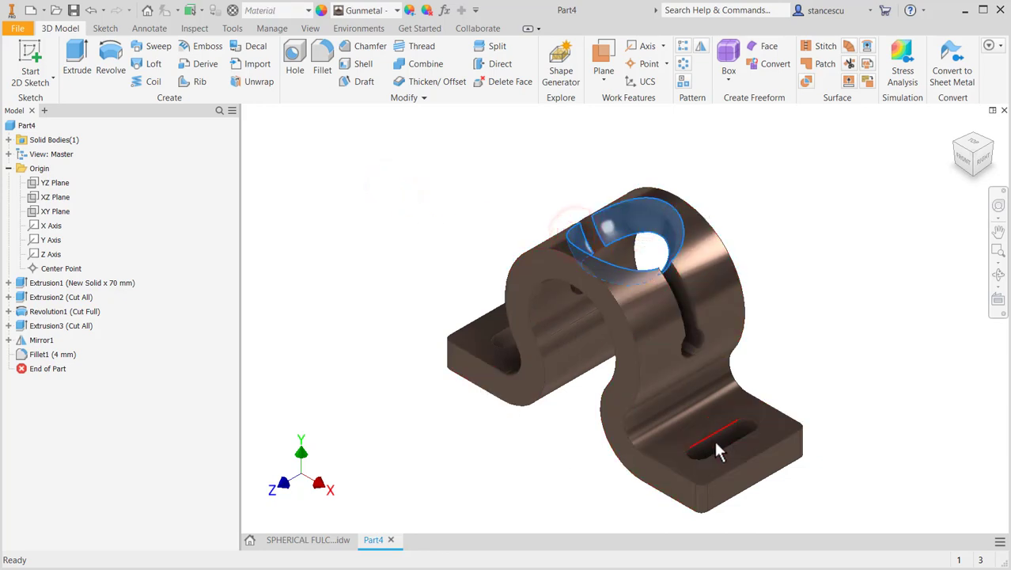
{"action": "middle_click_drag", "start_coordinate": [584, 488], "coordinate": [588, 419], "text": "shift"}
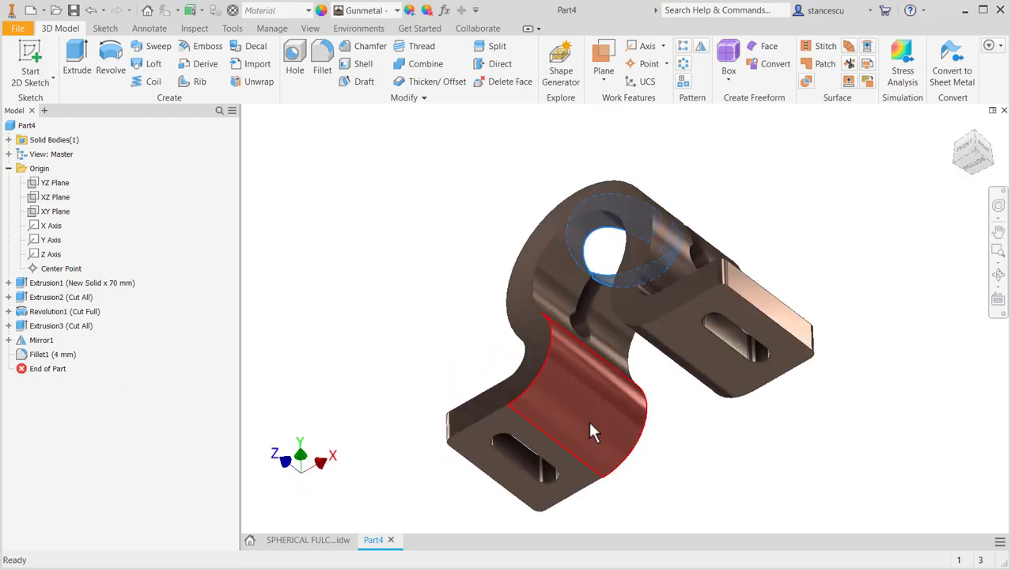
{"action": "left_click", "coordinate": [529, 440], "text": "ctrl"}
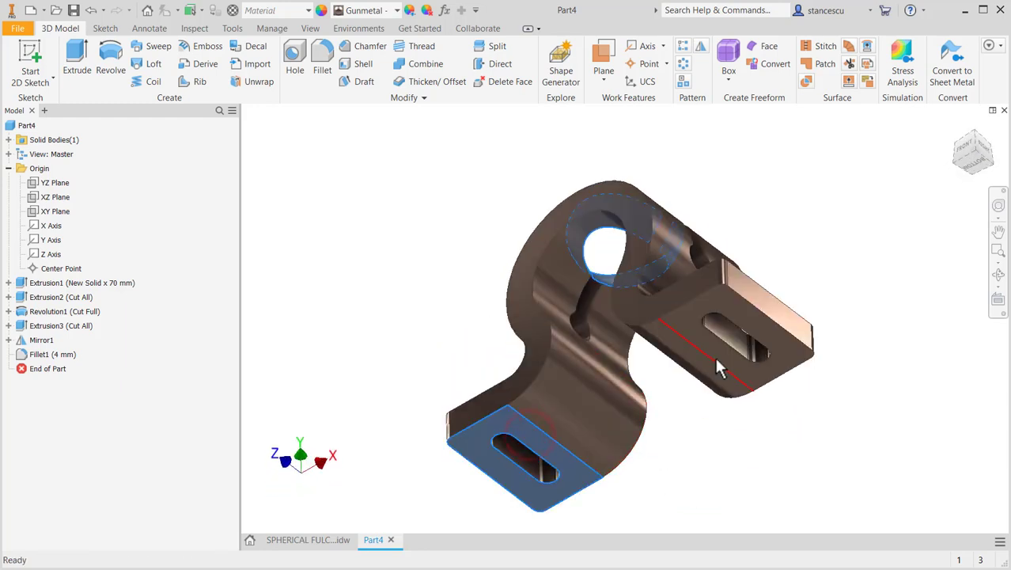
{"action": "left_click", "coordinate": [747, 374], "text": "ctrl"}
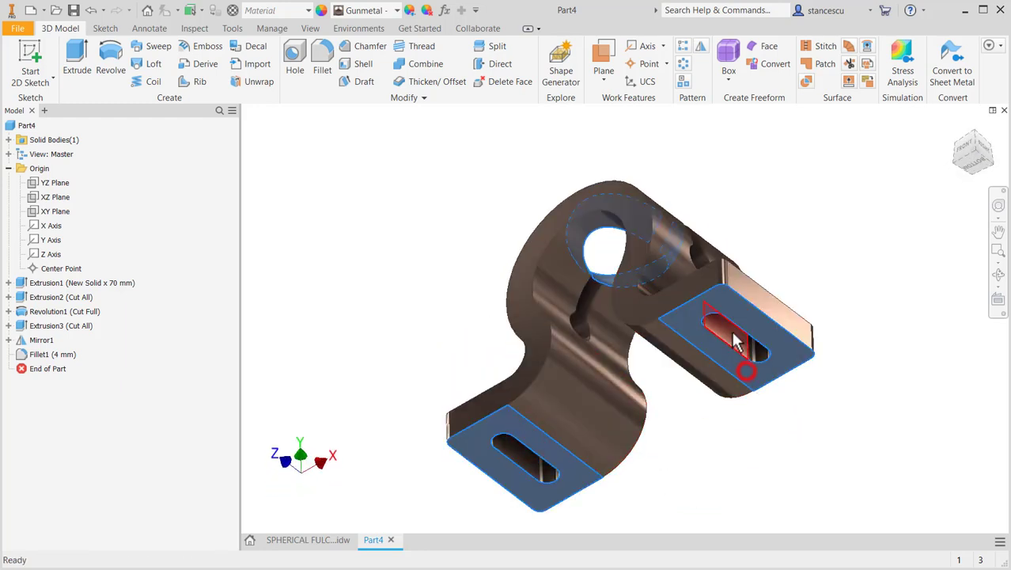
{"action": "left_click", "coordinate": [520, 454], "text": "ctrl"}
{"action": "left_click", "coordinate": [546, 471], "text": "ctrl"}
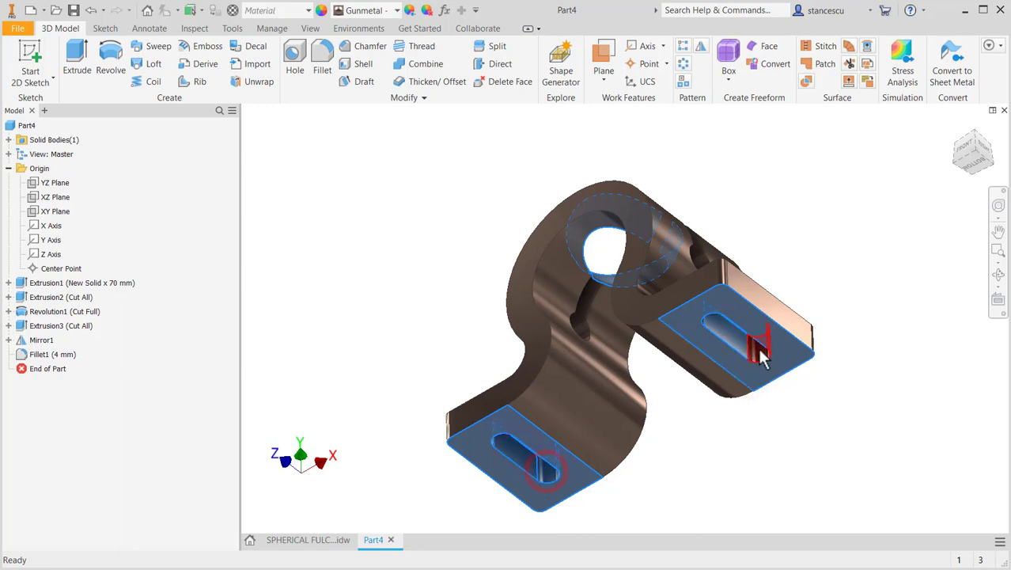
{"action": "middle_click_drag", "start_coordinate": [762, 461], "coordinate": [752, 400], "text": "shift"}
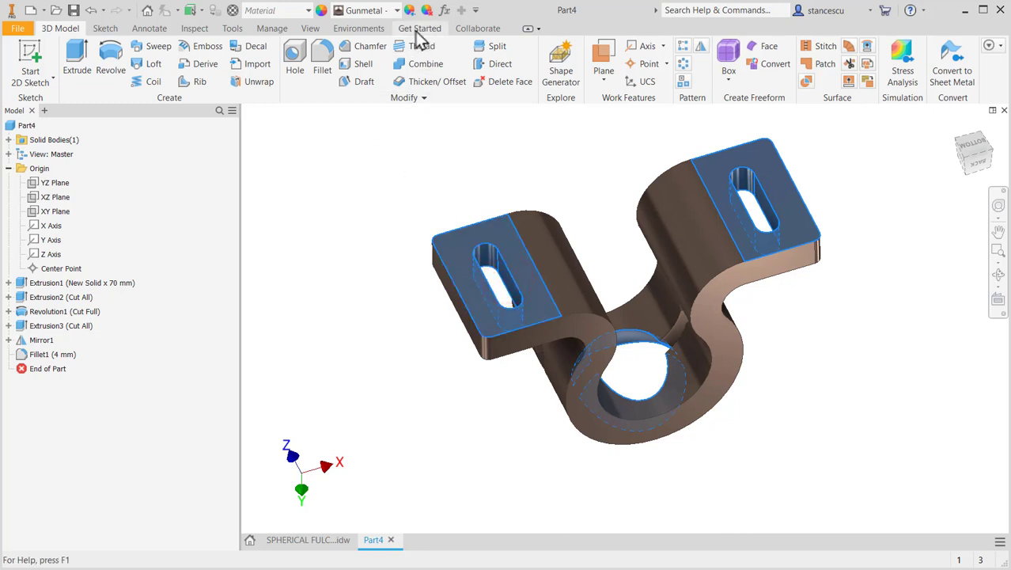
{"action": "left_click", "coordinate": [380, 11]}
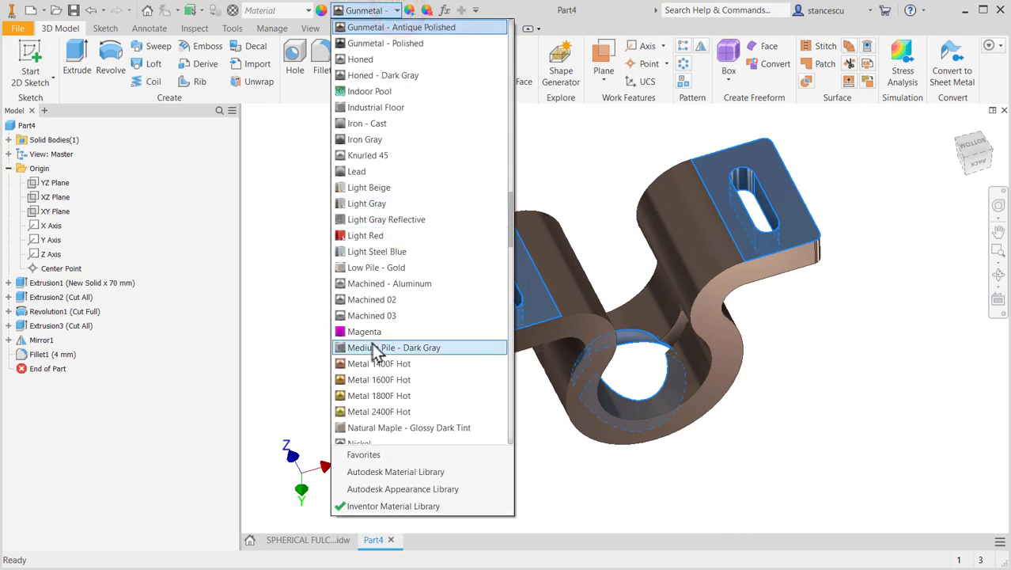
{"action": "scroll", "coordinate": [372, 343], "scroll_direction": "down", "scroll_amount": 15}
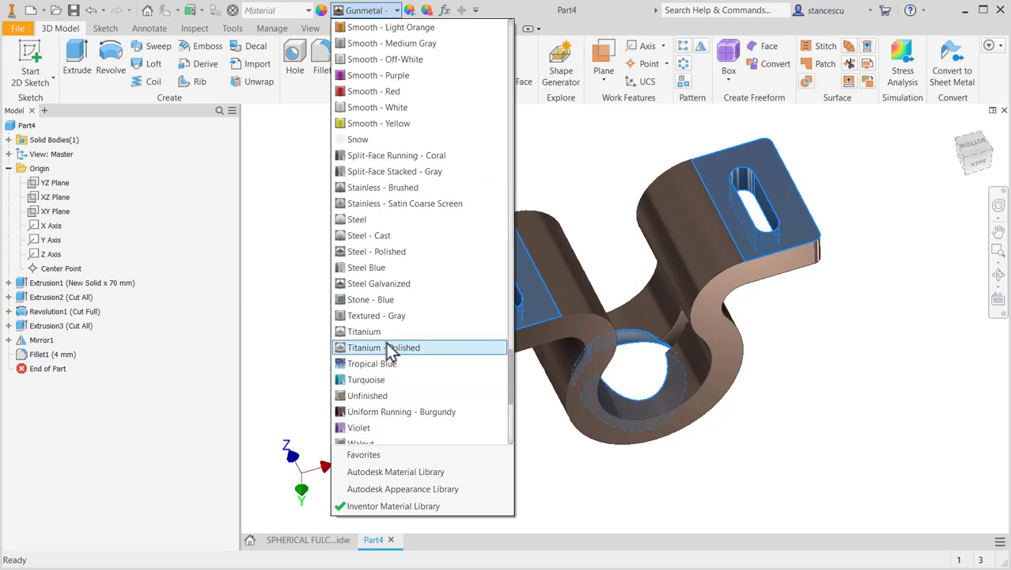
{"action": "left_click", "coordinate": [385, 342]}
{"action": "middle_click_drag", "start_coordinate": [361, 307], "coordinate": [370, 397], "text": "shift"}
{"action": "key", "text": "F5"}
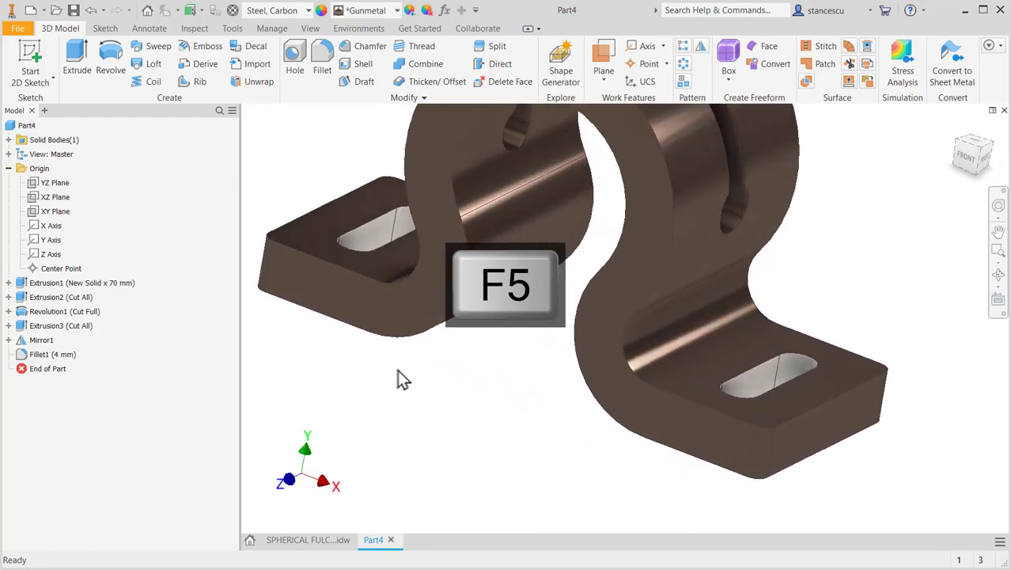
{"action": "key", "text": "F6"}
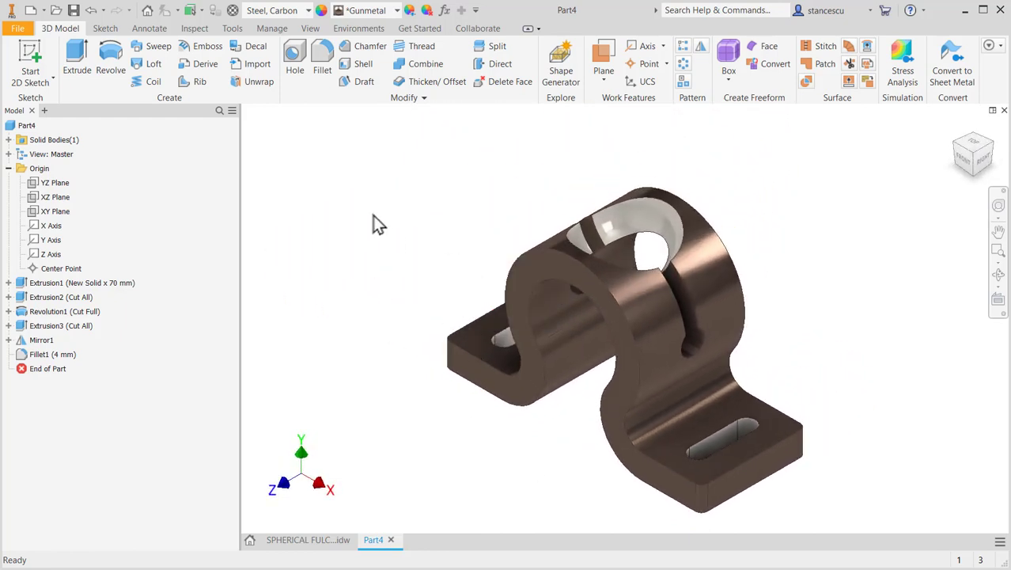
Calculate the part's mass and other physical properties in its iProperties, and close them
{"action": "right_click", "coordinate": [16, 127]}
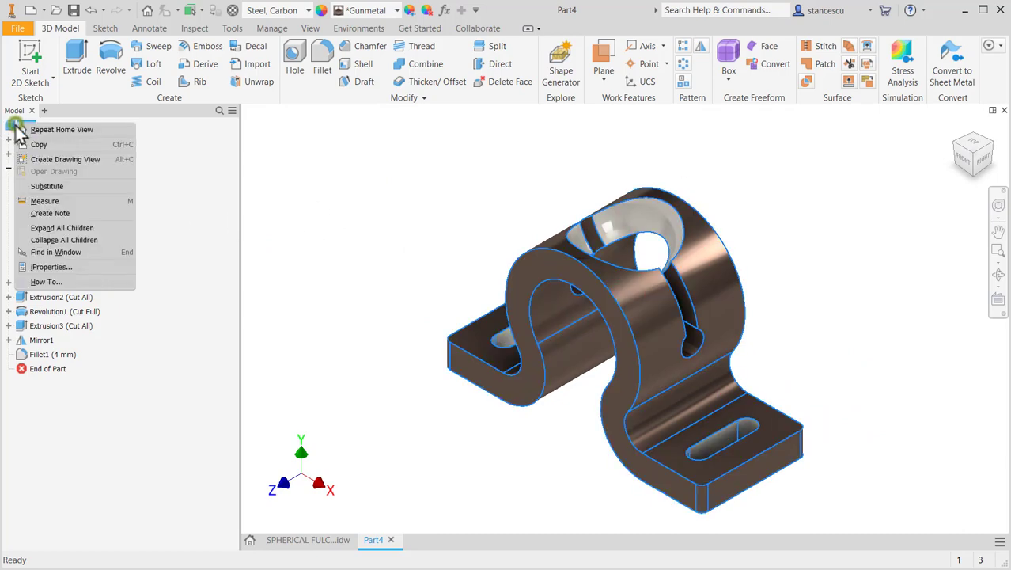
{"action": "left_click", "coordinate": [49, 267]}
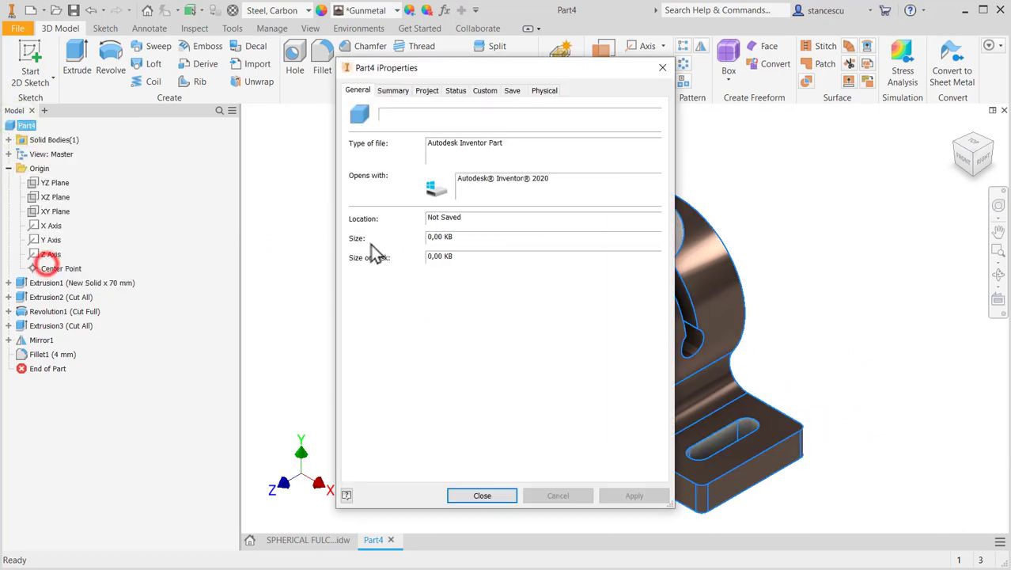
{"action": "left_click", "coordinate": [545, 91]}
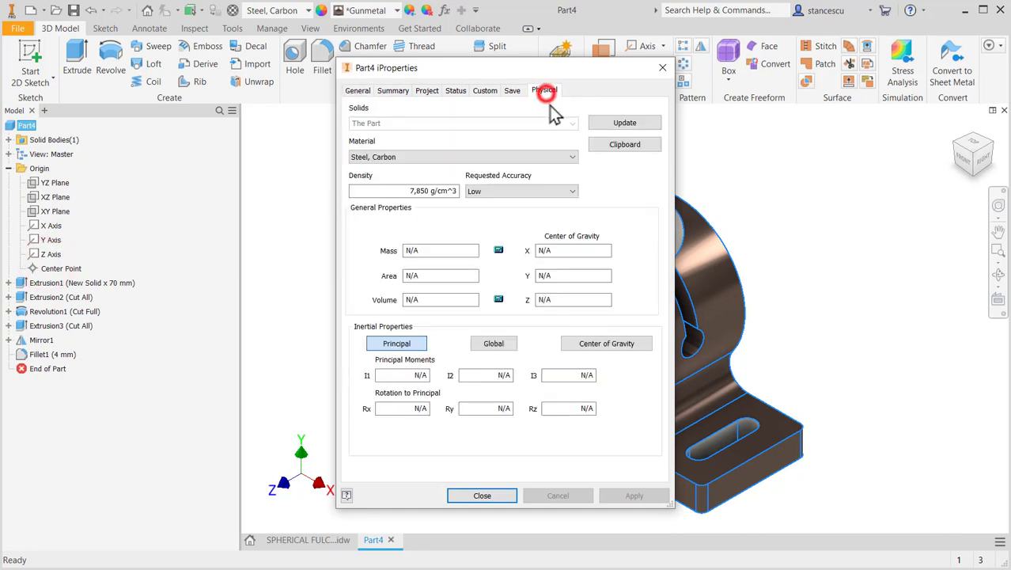
{"action": "left_click", "coordinate": [644, 123]}
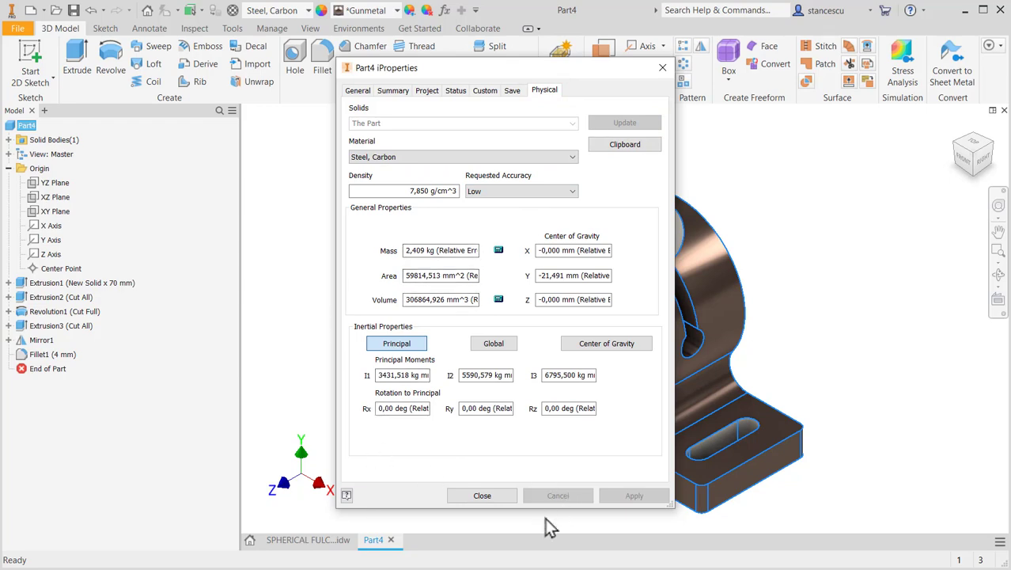
{"action": "left_click", "coordinate": [497, 497]}
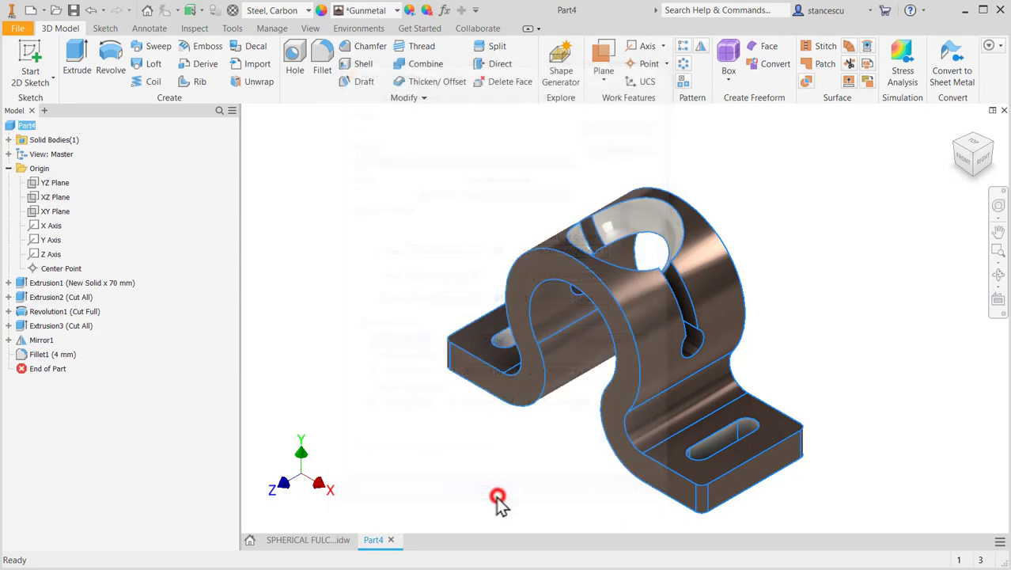
{"action": "left_click", "coordinate": [859, 259]}
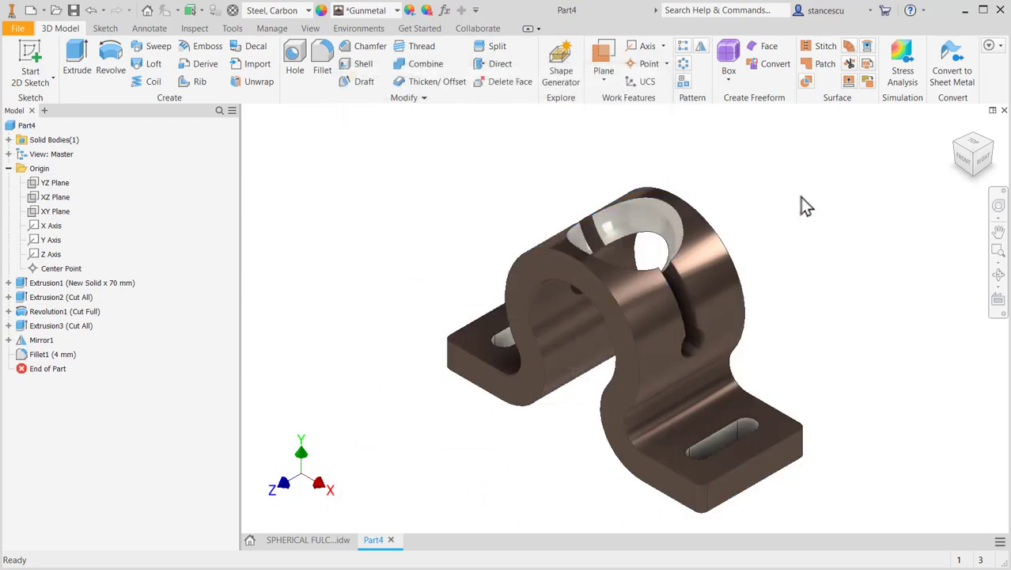